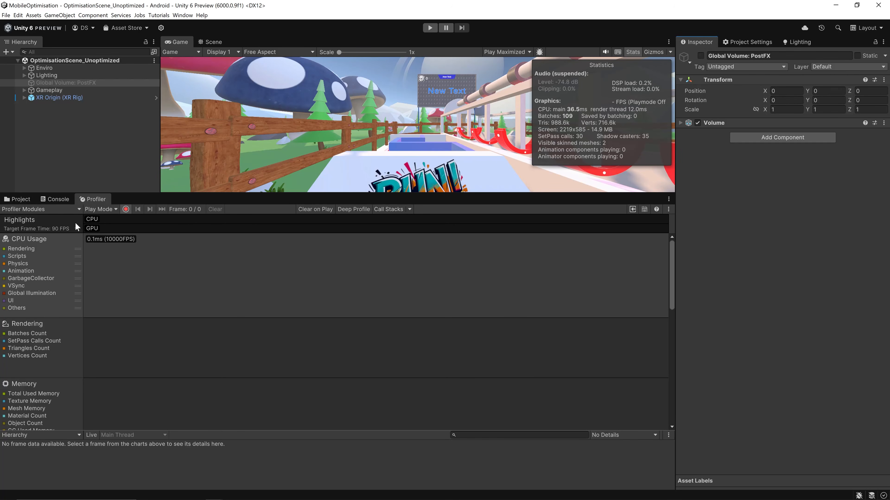
Enable the GPU Usage module in the Profiler and set the Highlights target frame time to 90 FPS.
click(47, 209)
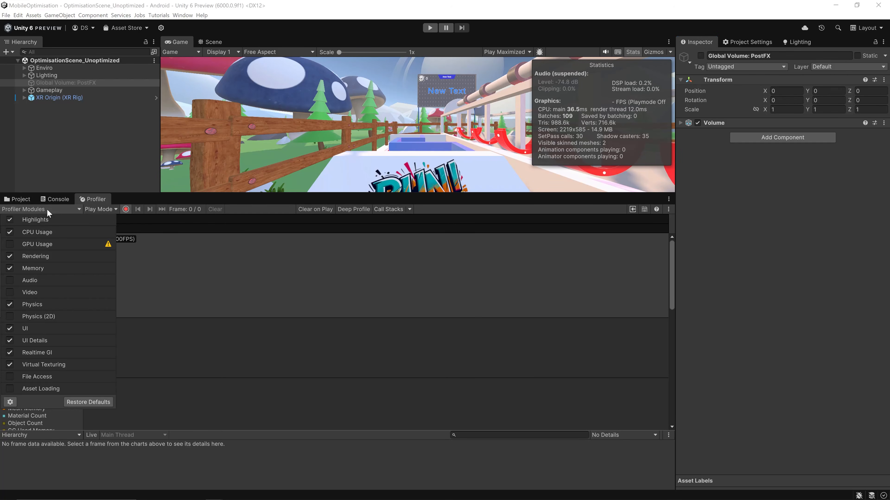
click(10, 245)
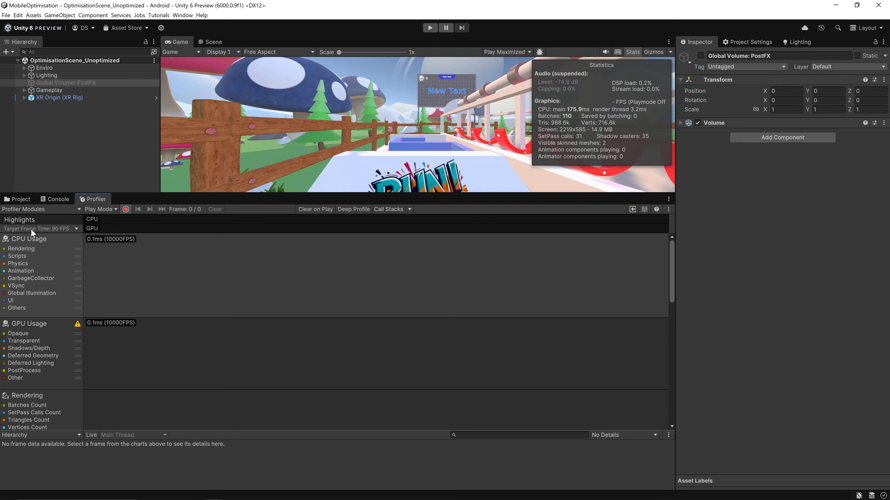
click(42, 229)
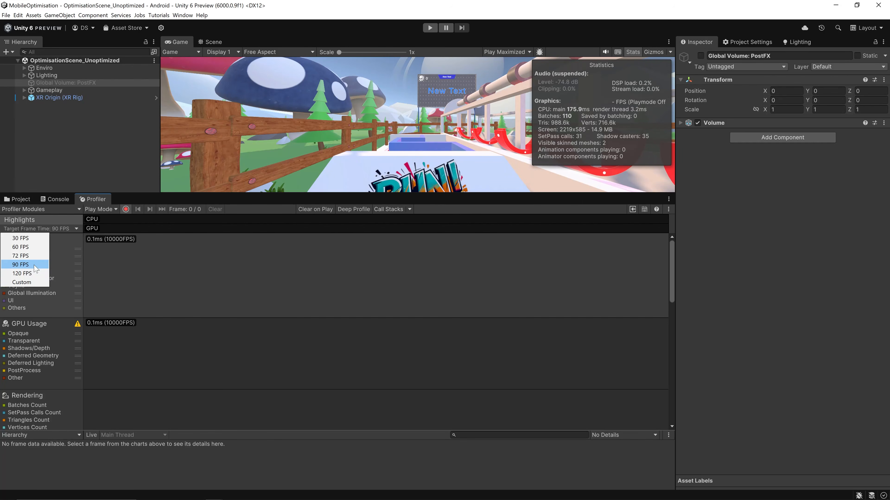
click(34, 268)
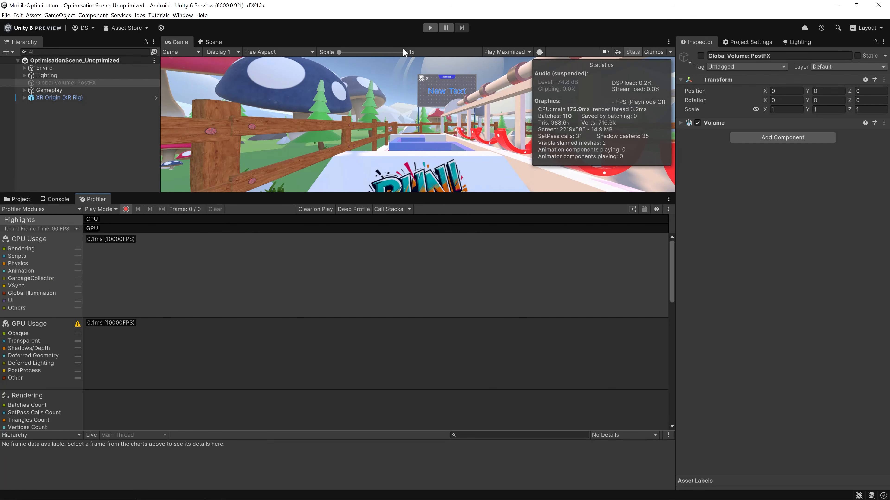
Profile the scene in Play mode, pause it, and select a captured frame in the Highlights chart.
click(429, 29)
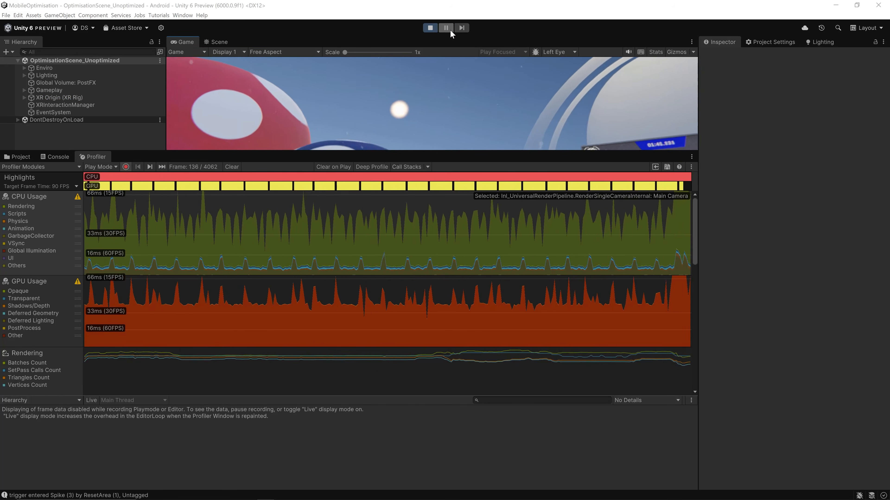
click(446, 27)
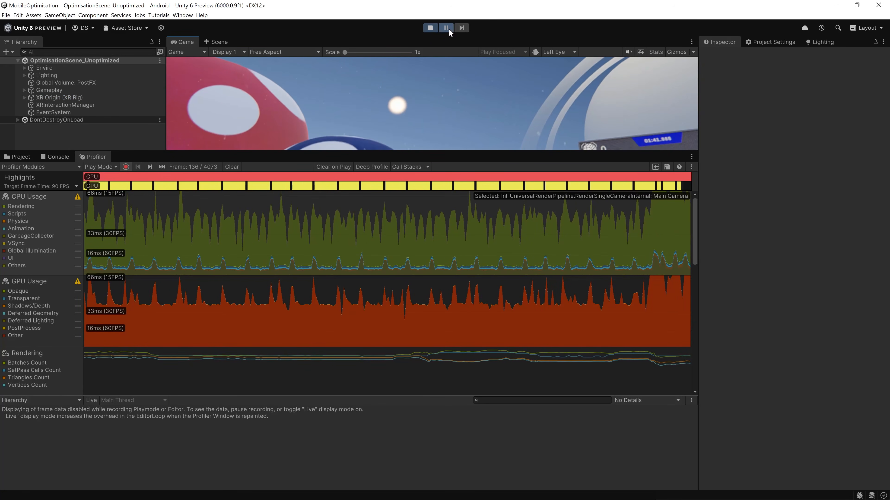
click(214, 186)
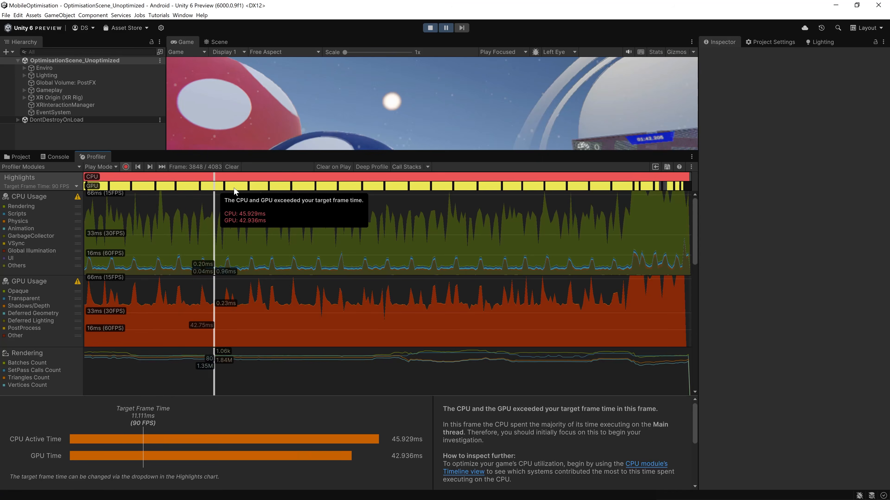
Compare CPU and GPU times against the target across several captured frames and read the Highlights optimisation advice.
drag(234, 191, 304, 202)
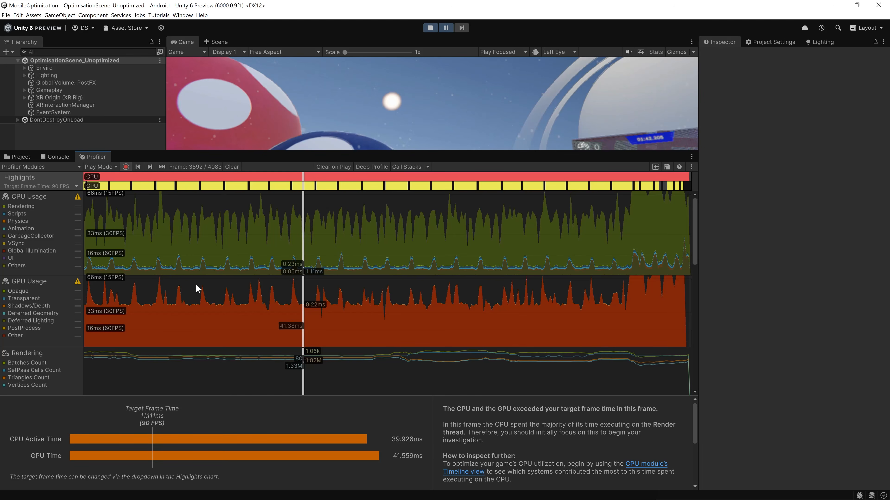
mouse_move(304, 184)
drag(304, 184, 479, 182)
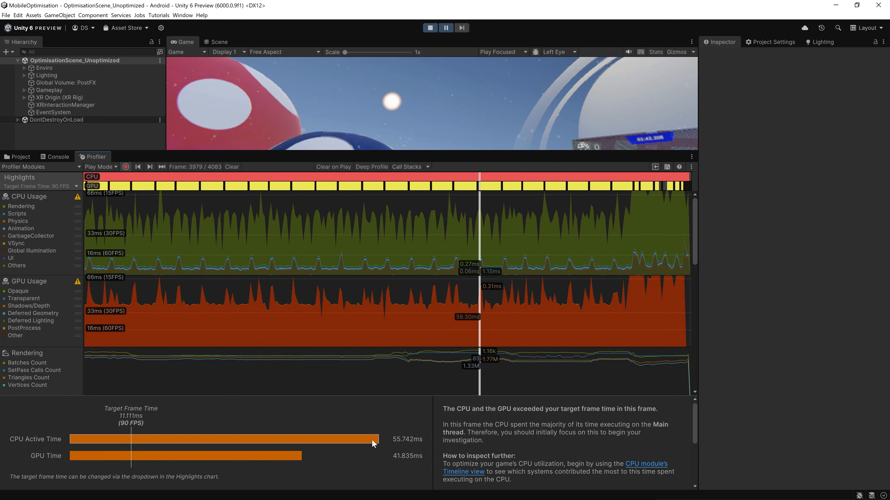
mouse_move(342, 178)
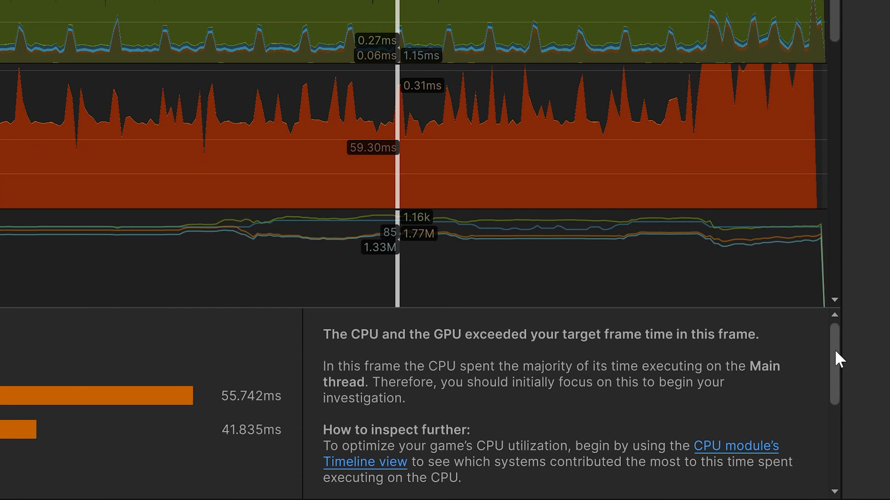
drag(836, 357, 828, 457)
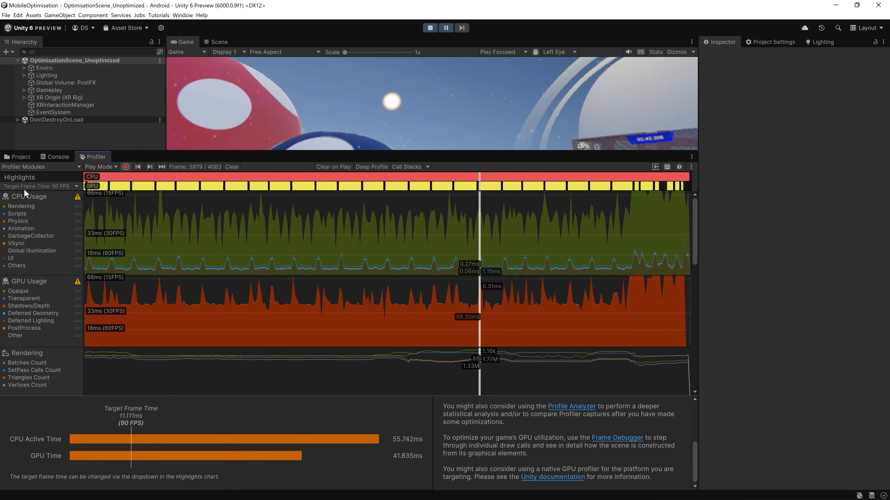
Examine the CPU Usage hierarchy for the selected frame, expanding PlayerLoop, FrameEvents.XRBeginFrame and Gfx.WaitForRenderThread down to Semaphore.WaitForSignal.
click(25, 195)
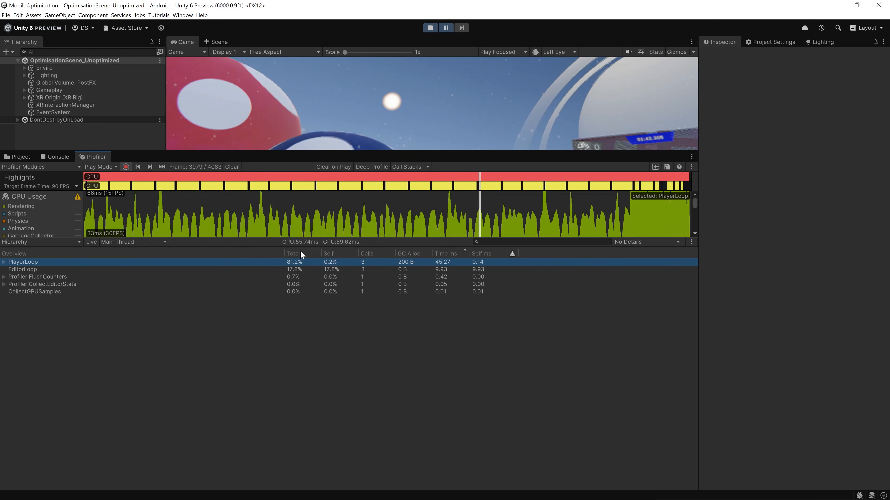
click(4, 262)
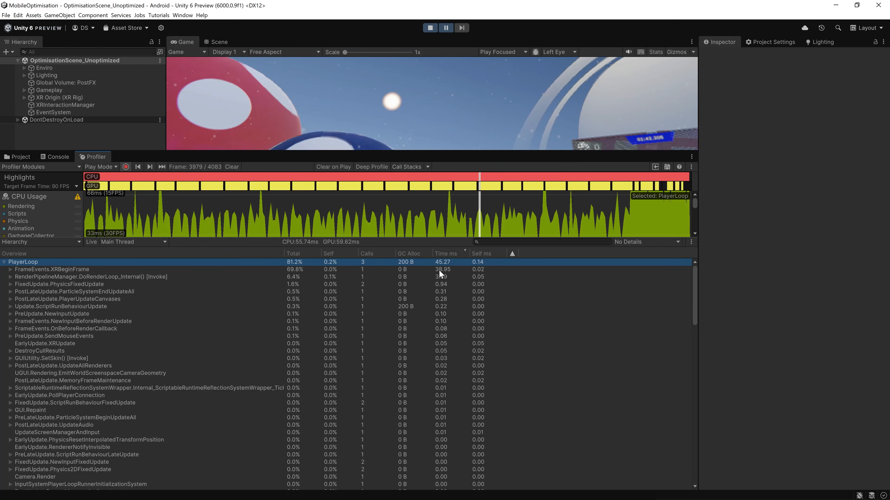
click(10, 269)
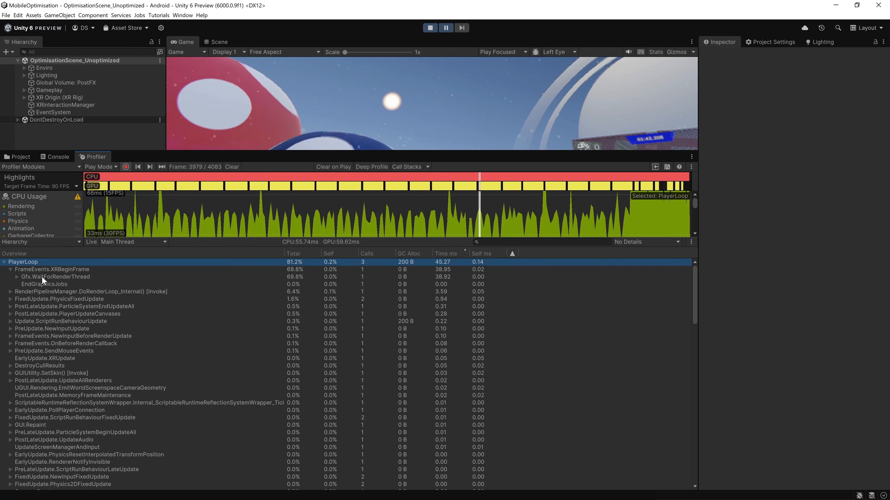
click(57, 277)
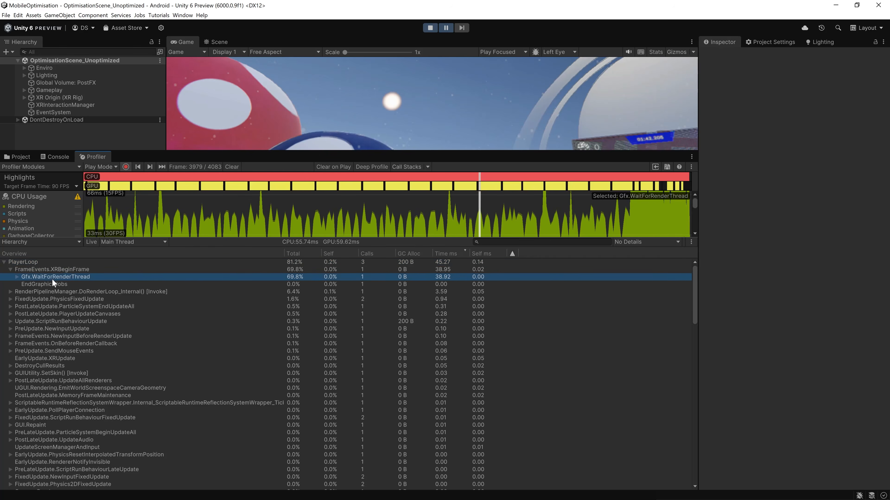
click(17, 277)
click(78, 285)
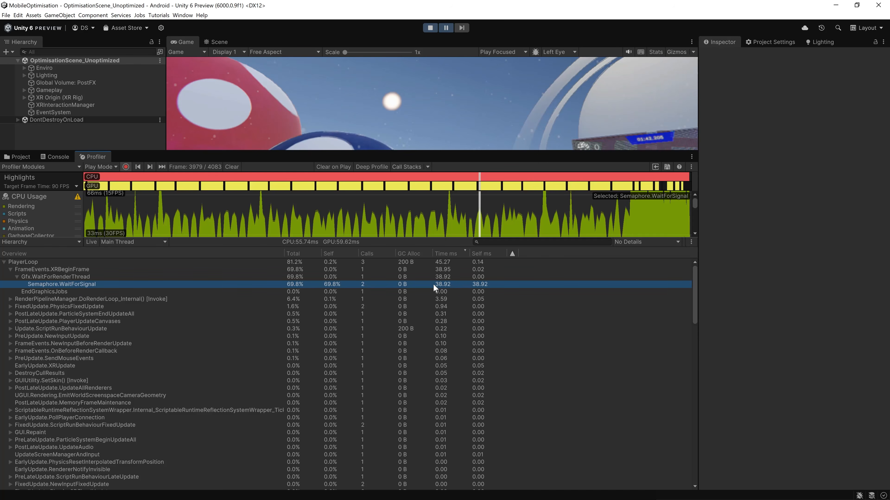
click(115, 276)
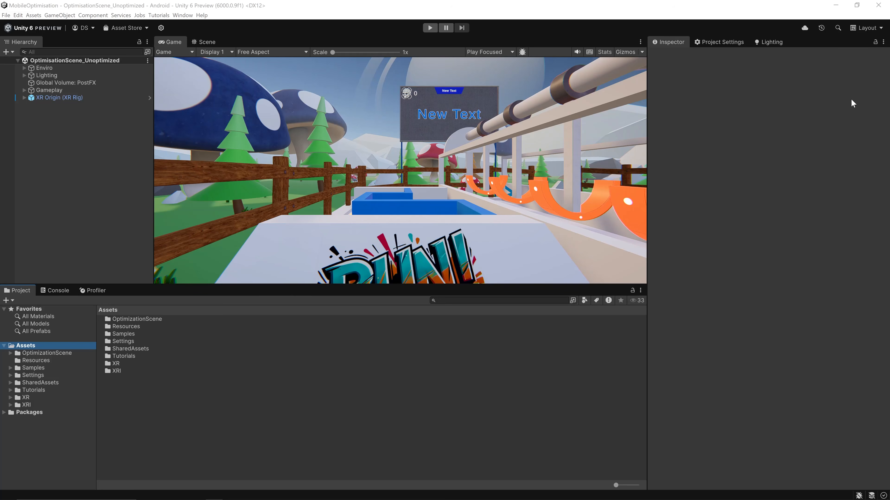
In the Quality project settings, assign Mobile_RPAsset as the PC_High level's Render Pipeline Asset and rename the level Mobile.
click(721, 42)
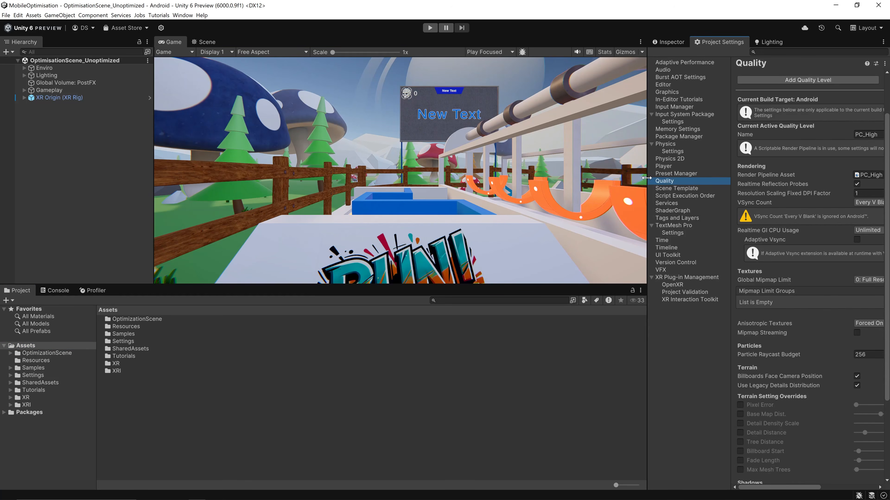
drag(646, 178, 550, 178)
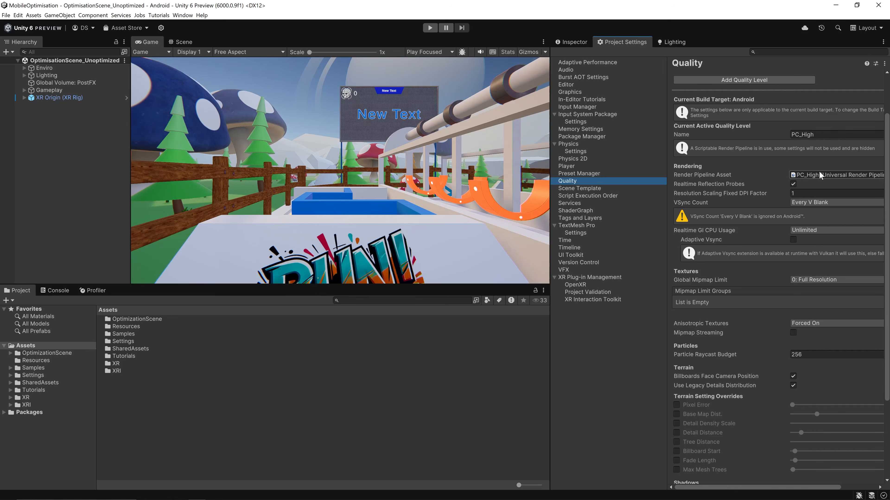
click(838, 175)
click(45, 376)
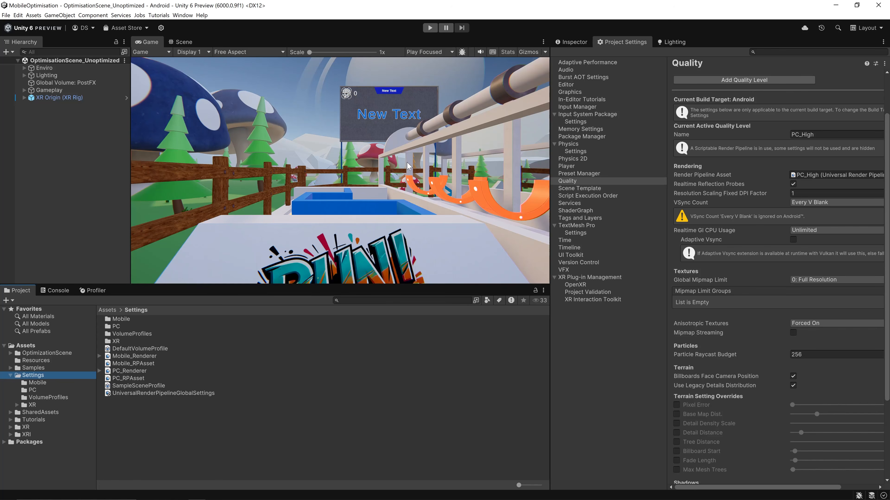
drag(133, 363, 155, 363)
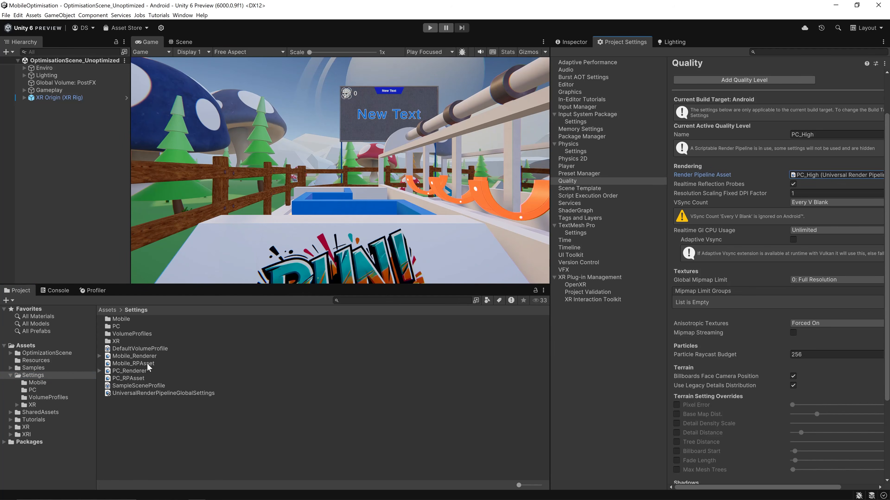
drag(147, 364, 821, 176)
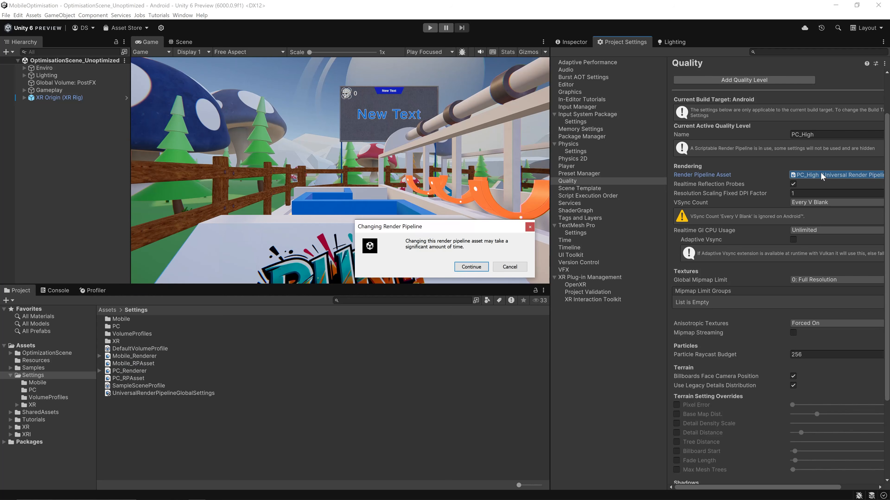
click(469, 267)
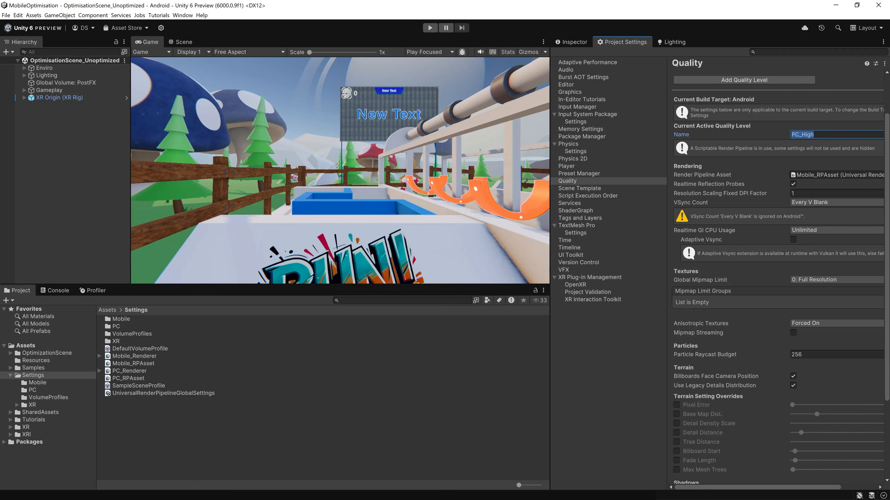
text(Mobile)
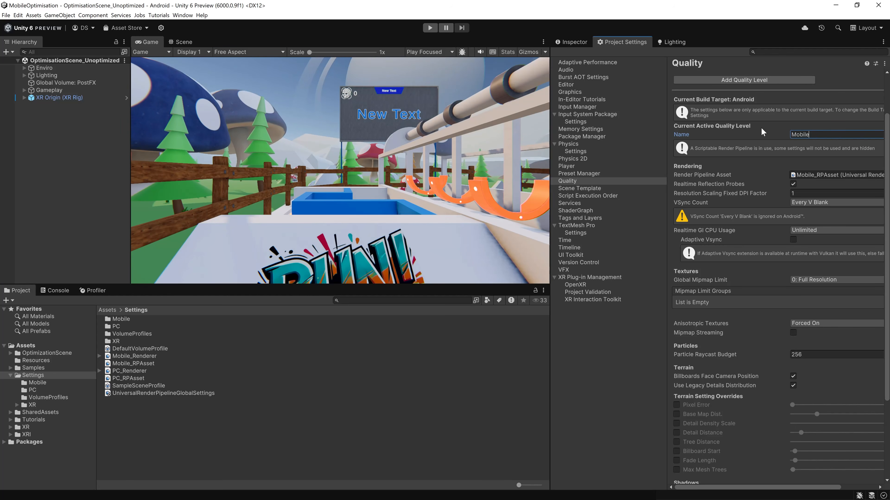
key(Return)
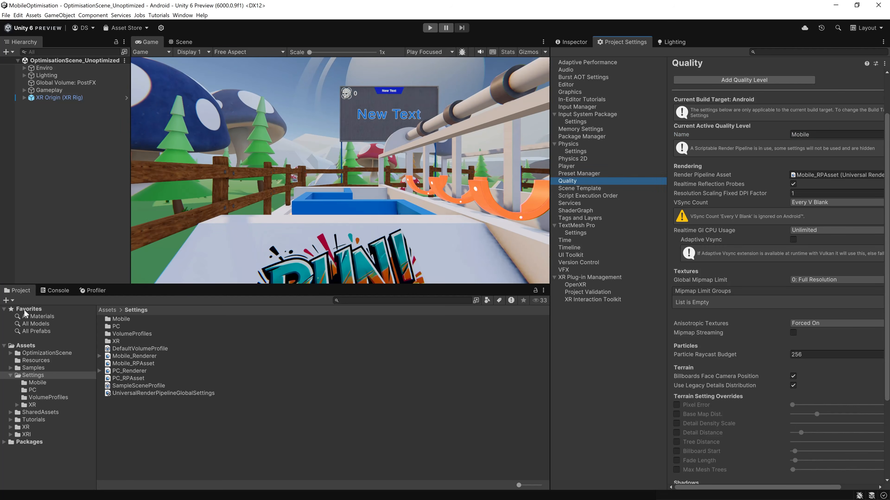
Review the quality, lighting, shadow, post-processing and volume settings of Mobile_RPAsset.
click(134, 364)
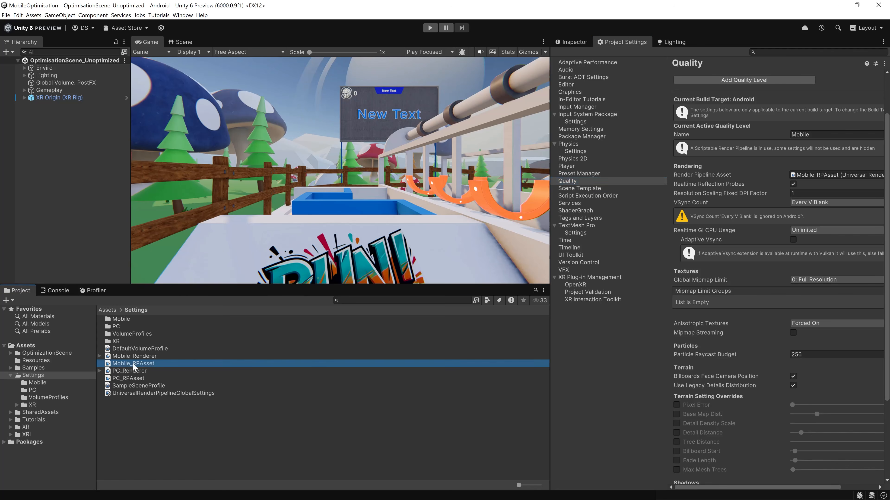
click(592, 43)
scroll(594, 134, down, 3)
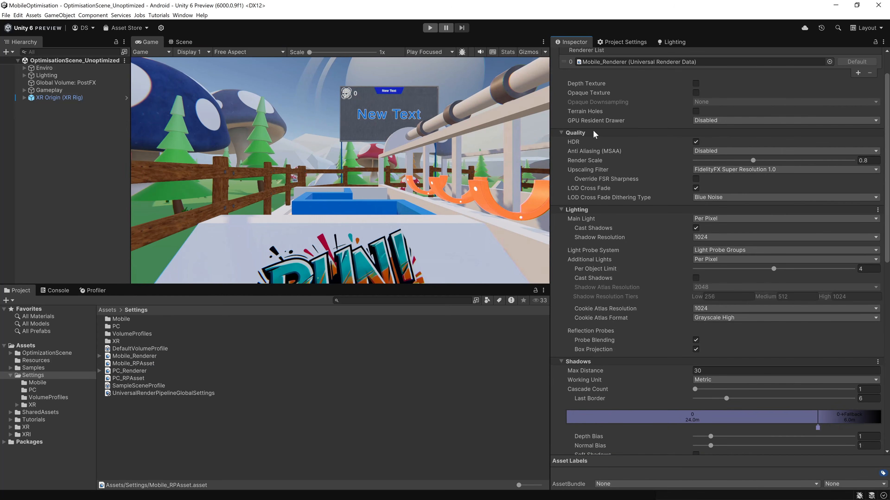
mouse_move(886, 132)
mouse_down()
mouse_move(886, 319)
mouse_move(886, 149)
mouse_up()
scroll(700, 291, down, 10)
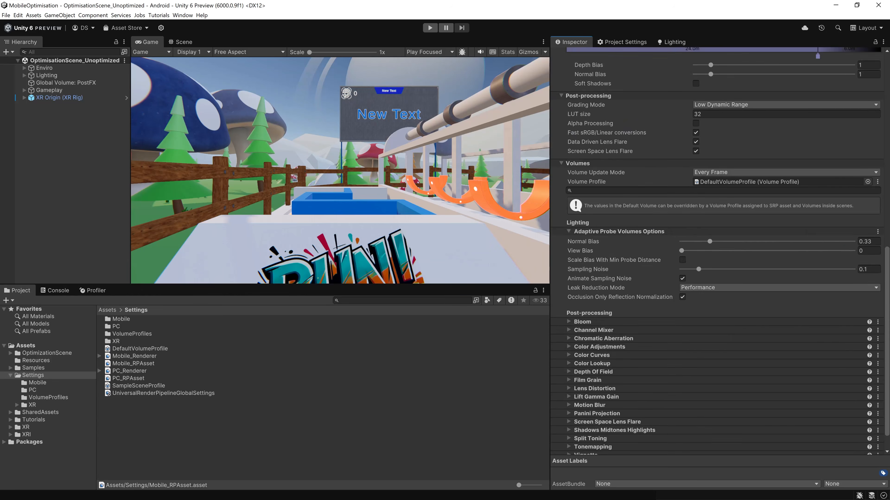
scroll(701, 291, up, 12)
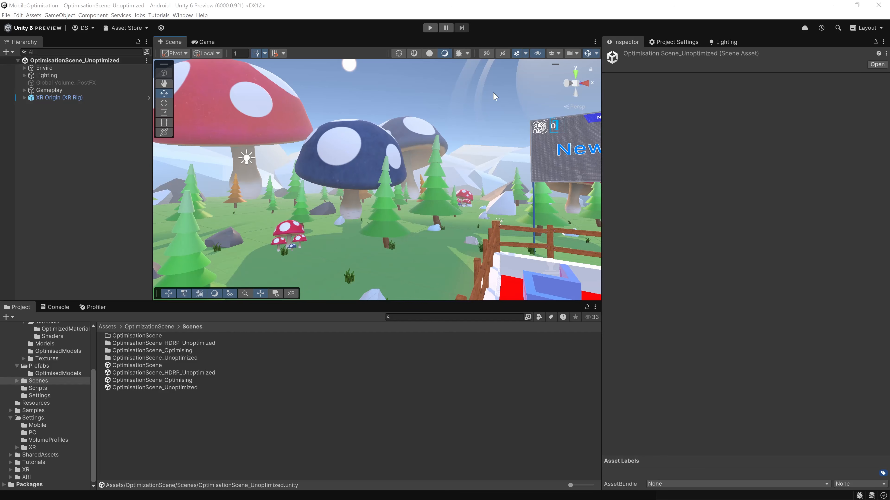
Select the green foreground tree near the small red mushrooms in the Scene view.
right_drag(493, 92, 393, 183)
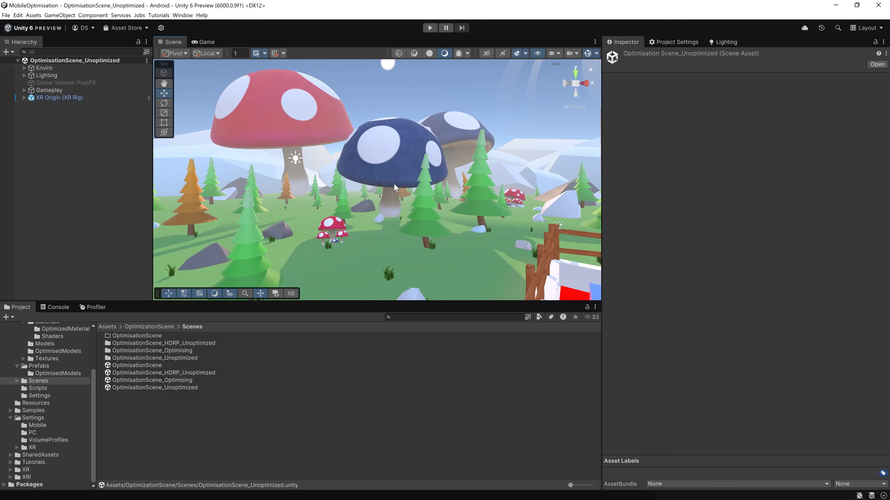
right_drag(403, 187, 427, 184)
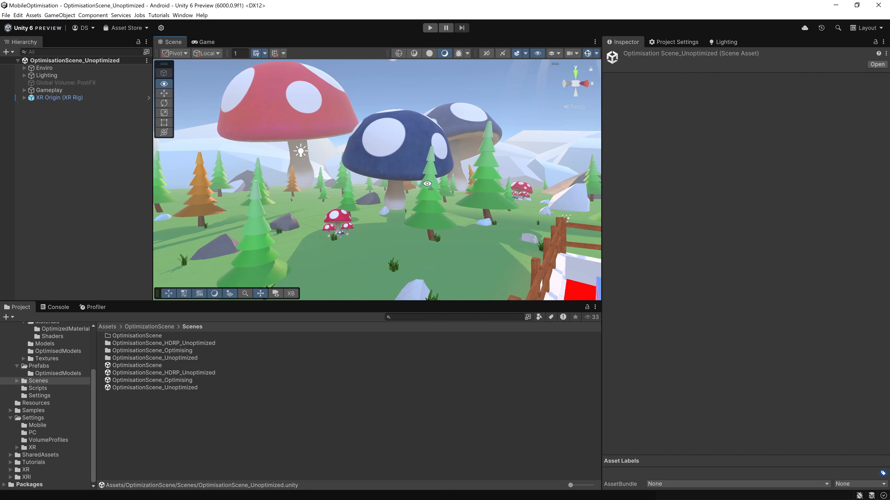
middle_drag(427, 184, 519, 158)
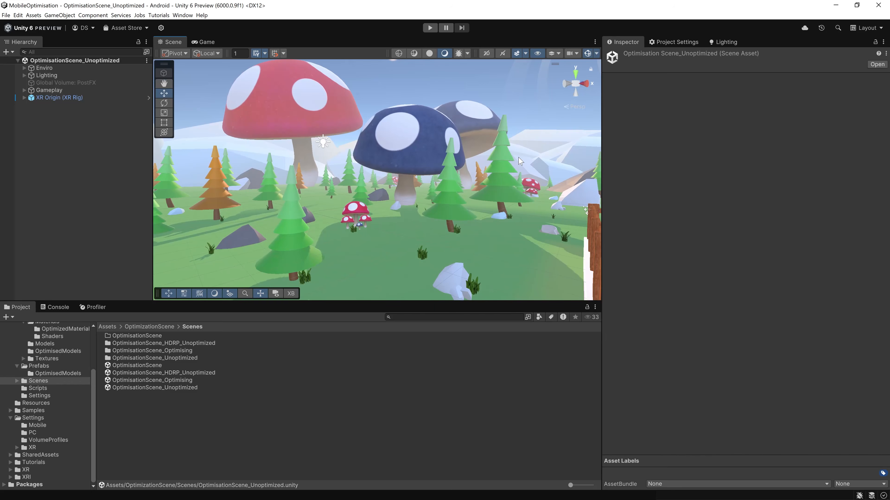
right_drag(519, 161, 368, 202)
click(368, 202)
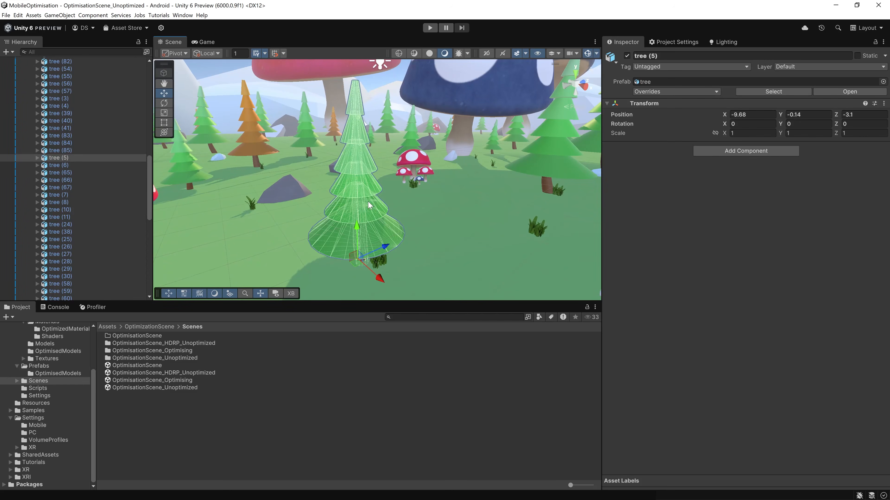
Inspect the separate meshes and materials of tree (5), from TreeLeafBase through TreeLeafSegment3.
click(37, 158)
click(77, 165)
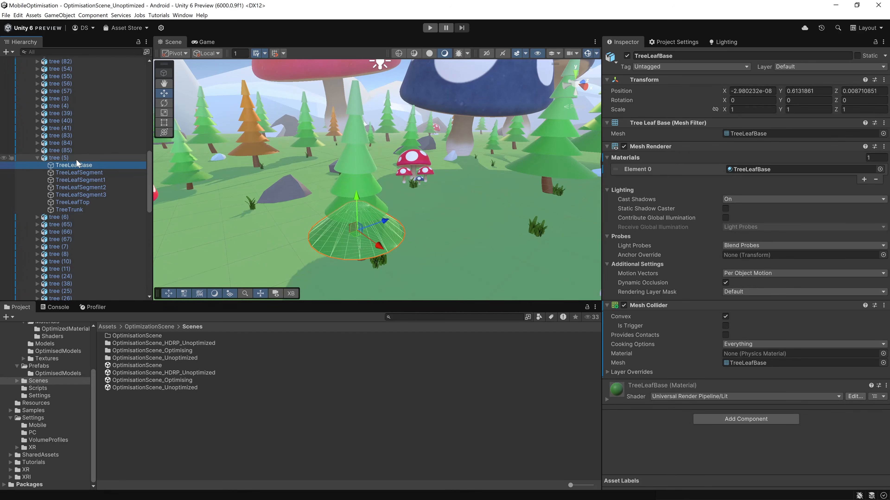
click(78, 173)
click(83, 178)
click(81, 187)
click(80, 195)
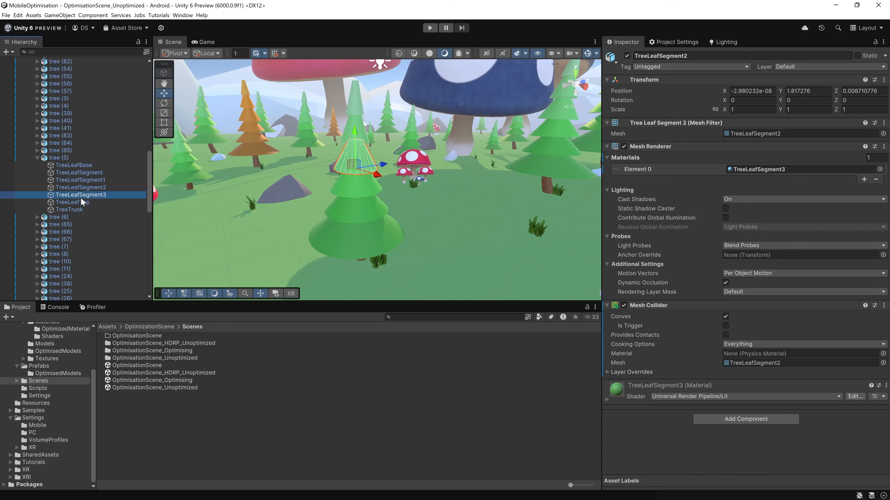
Check the meshes and materials of TreeLeafTop and TreeLeafSegment3 in tree (5), and select the whole tree.
click(75, 202)
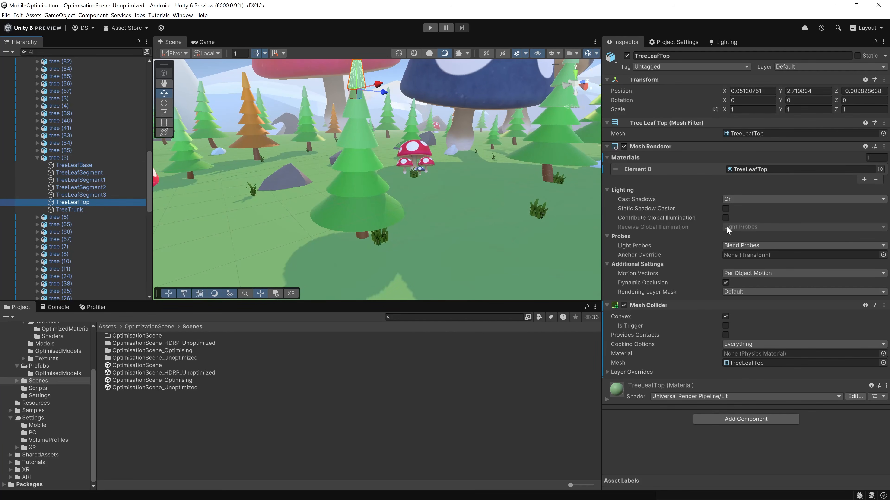
click(104, 194)
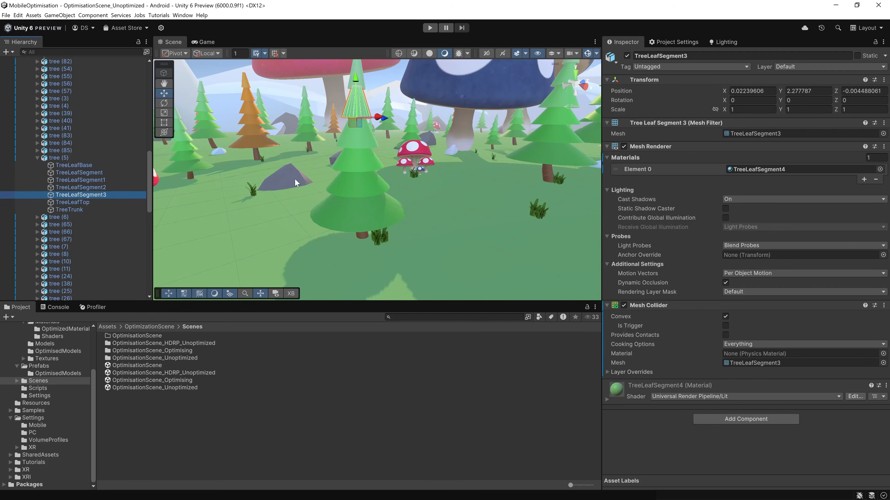
key(Left)
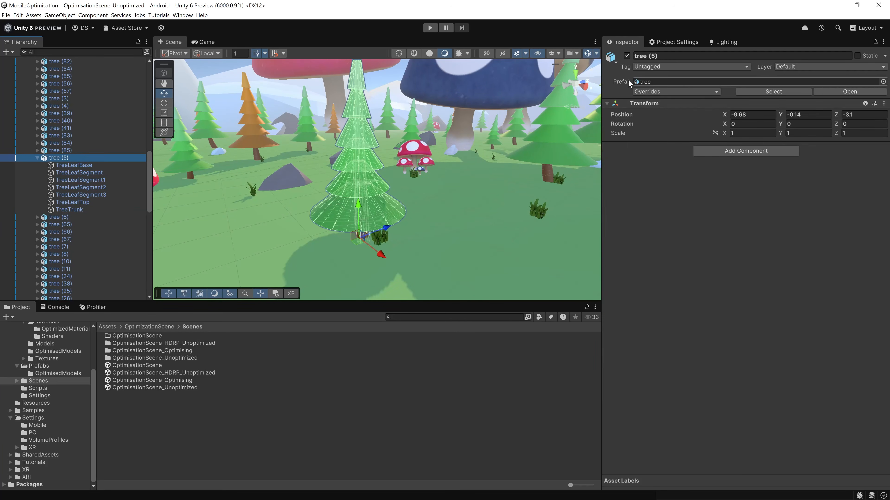
Show the scene in wireframe and examine the mesh density of tree (5) and its TreeLeafBase.
click(414, 53)
click(398, 52)
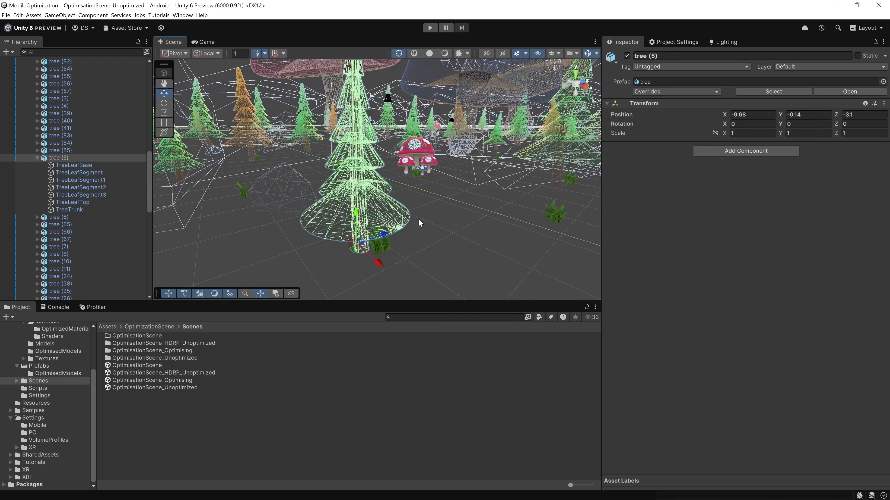
scroll(417, 227, up, 5)
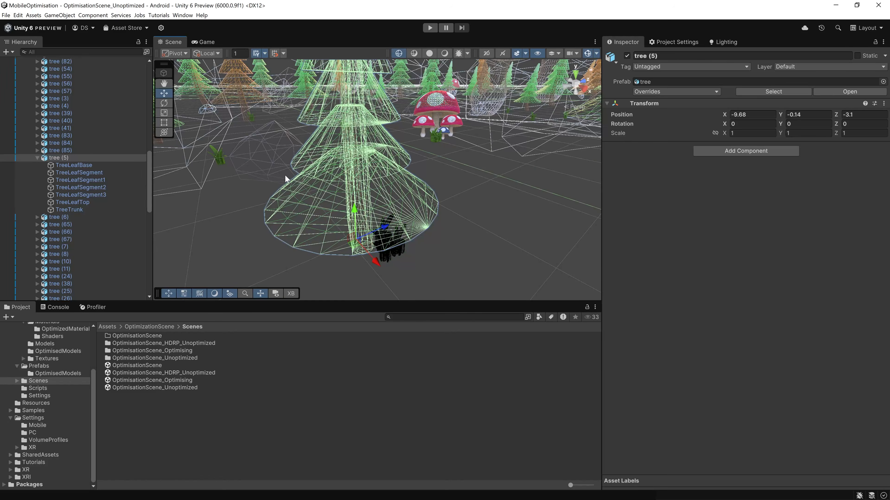
click(290, 173)
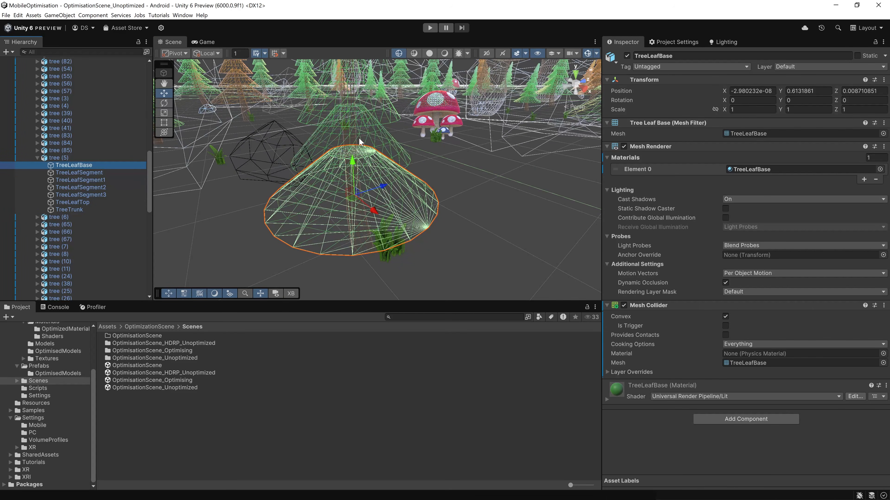
double_click(56, 157)
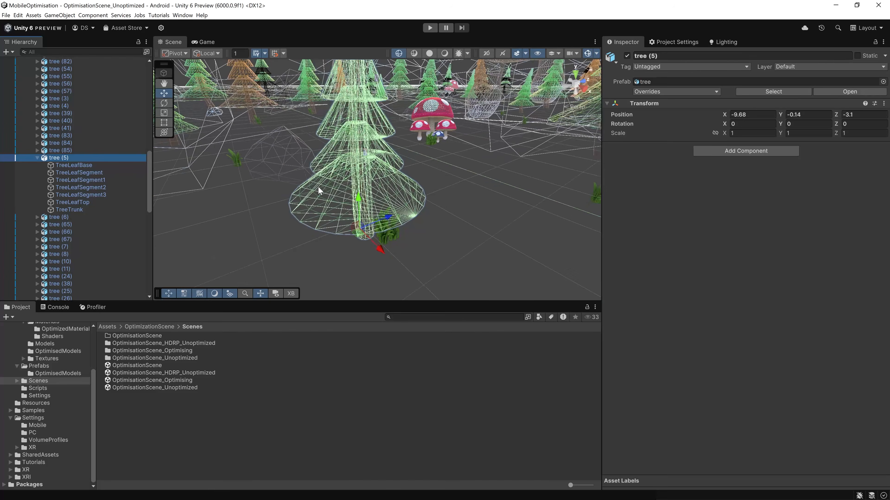
Examine the giant blue mushroom, including its shaded wireframe, and the fence and grass models around the scene.
key(w)
right_drag(515, 242, 372, 278)
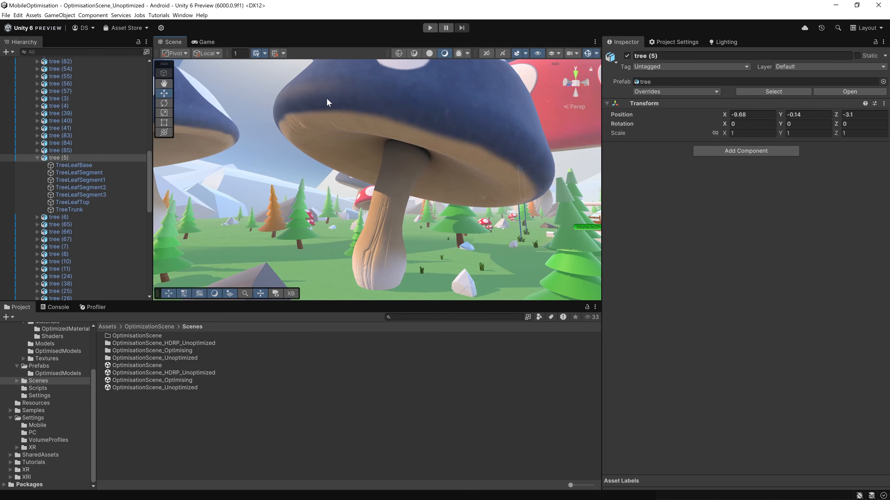
click(414, 54)
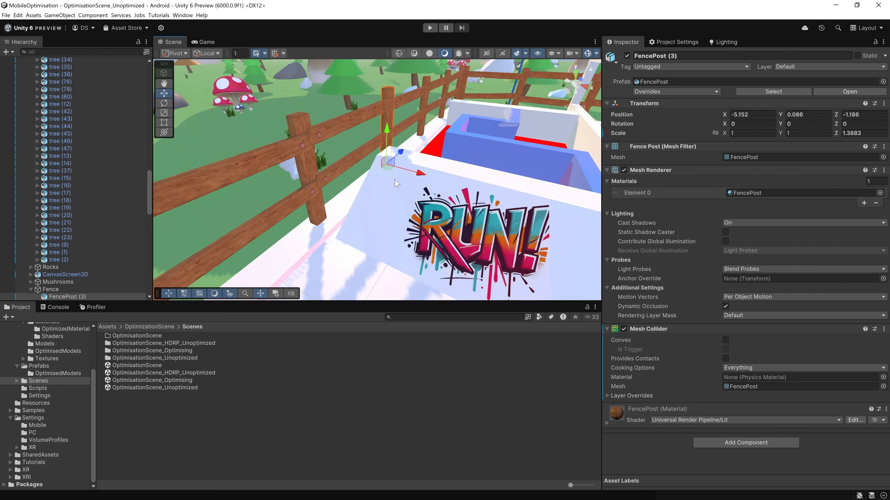
right_drag(392, 149, 397, 142)
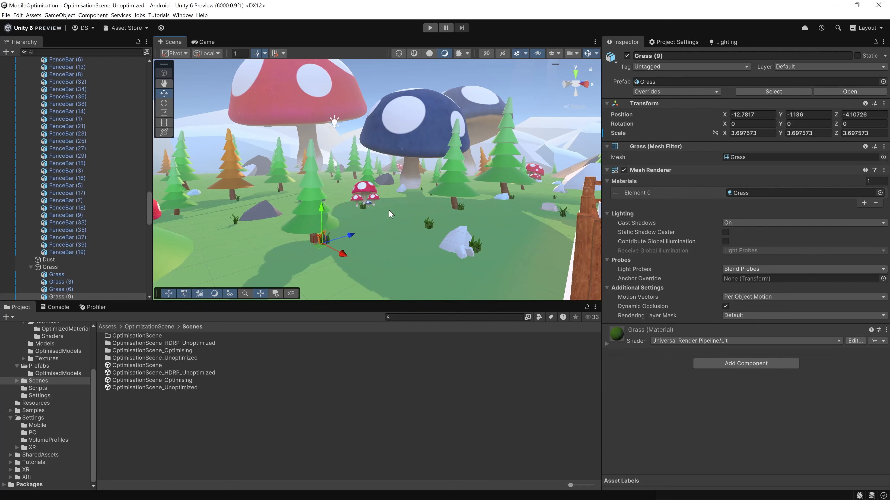
key(a)
right_drag(397, 226, 397, 226)
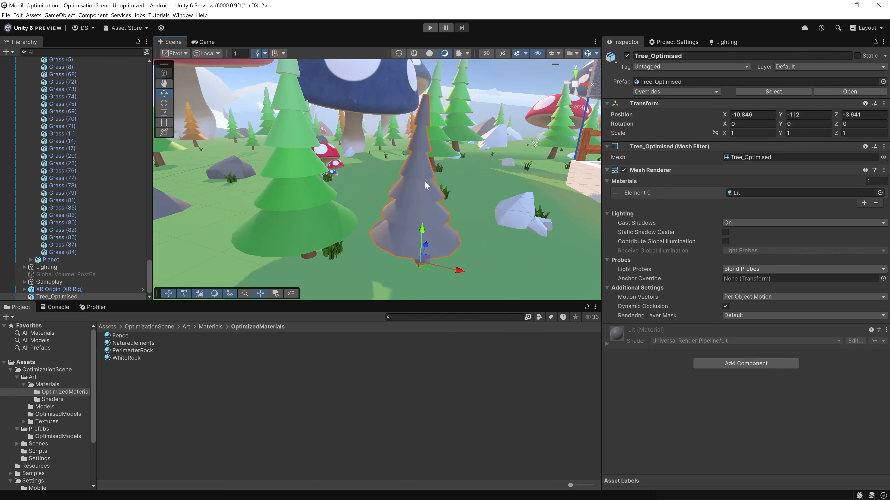
Compare the Tree_Optimised model with the original green tree and look over the replacement trees and mushrooms in OptimisationScene_Optimising.
mouse_move(442, 200)
right_down()
mouse_move(426, 202)
mouse_move(423, 179)
right_up()
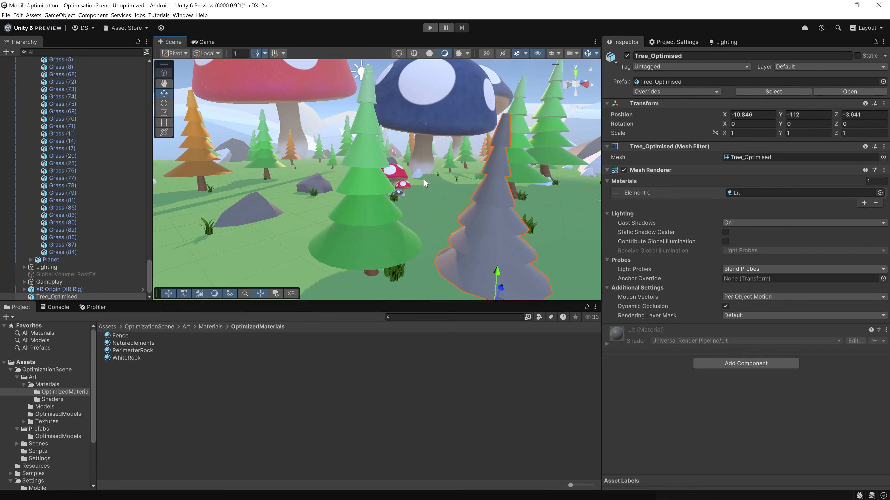
right_drag(420, 146, 388, 158)
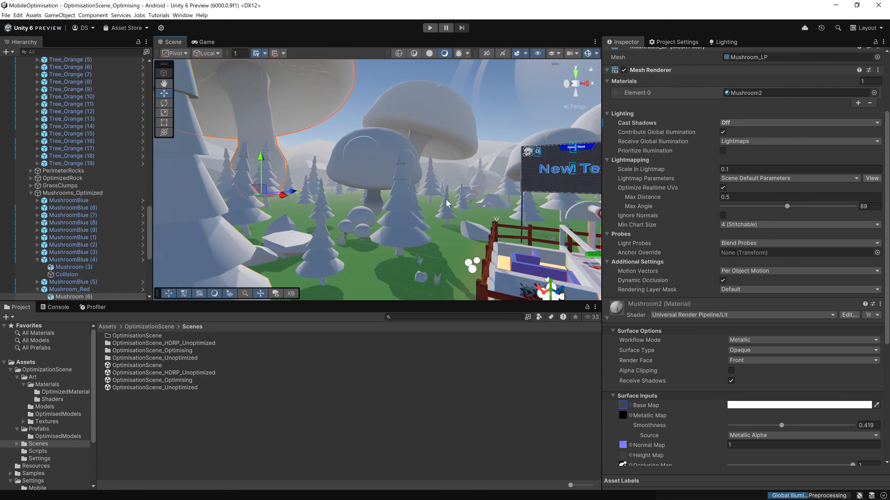
right_drag(446, 202, 422, 179)
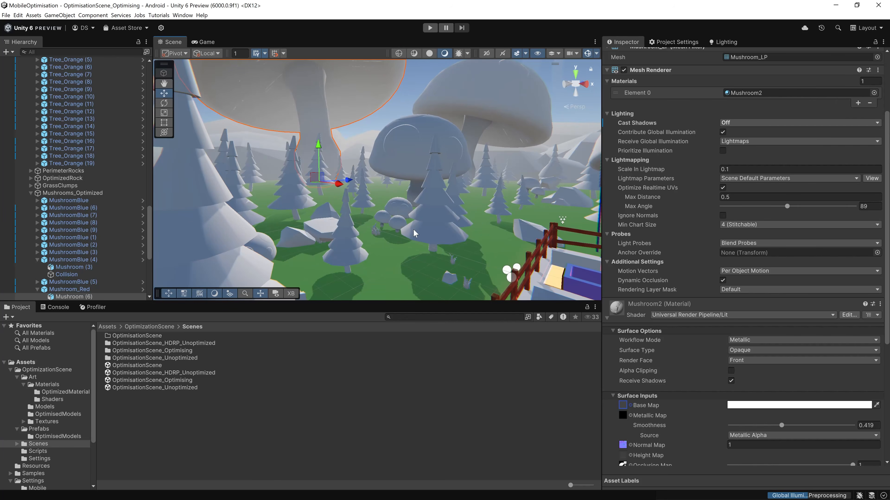
right_drag(414, 234, 356, 223)
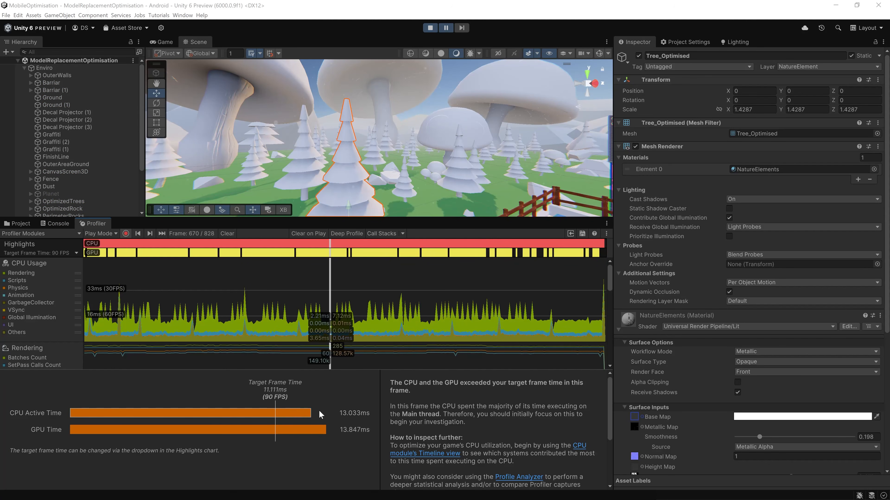
Select frame 677 in the Profiler capture and review its rendering statistics for batches, triangles and vertices.
drag(215, 245, 342, 261)
click(61, 352)
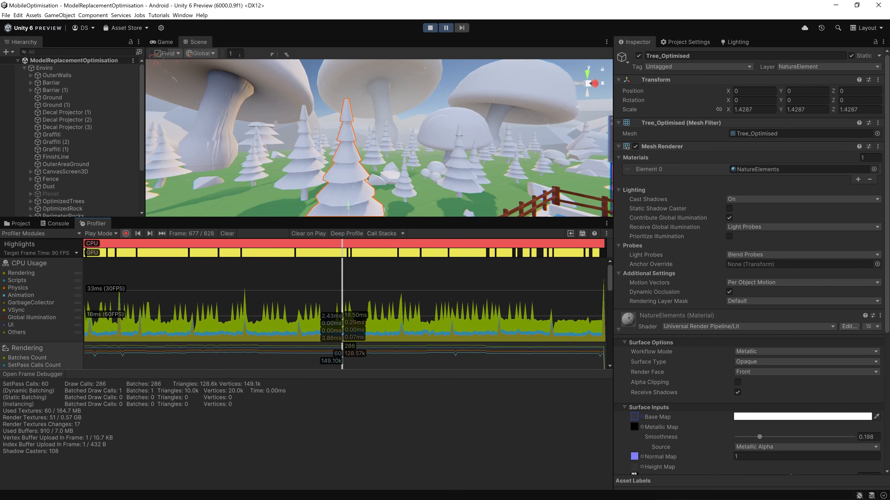
drag(82, 418, 267, 388)
click(267, 387)
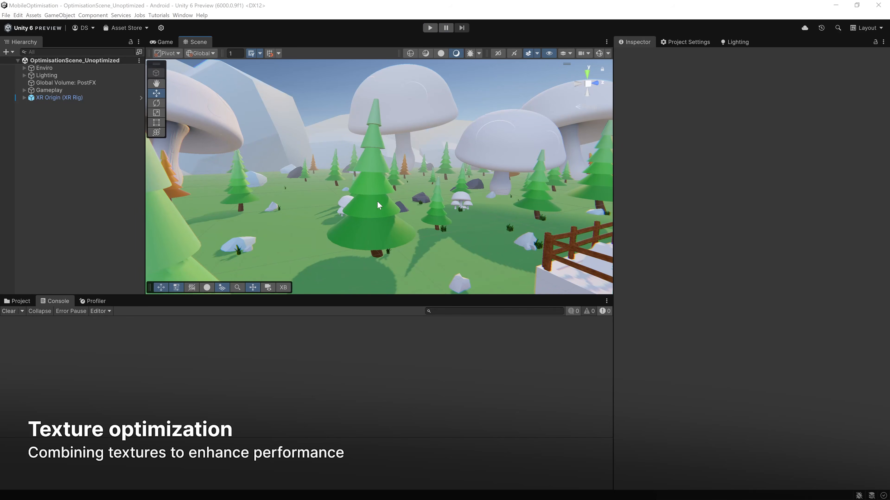
Select all parts of tree (42) in the unoptimised scene, from TreeLeafBase through TreeTrunk, to inspect their materials.
click(377, 201)
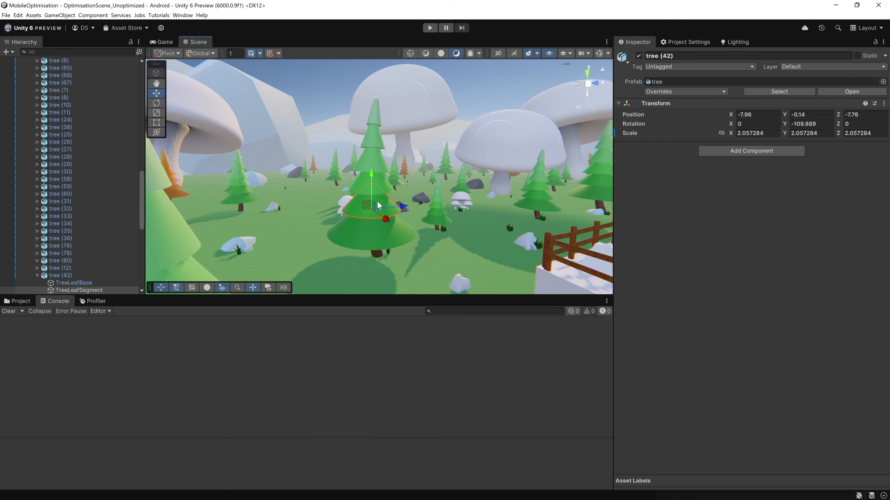
click(377, 200)
click(79, 281)
scroll(80, 267, down, 3)
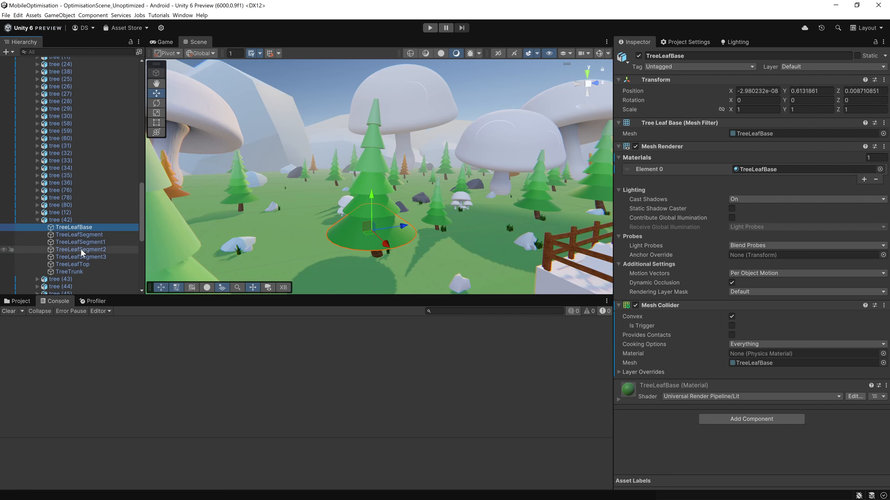
shift+click(83, 271)
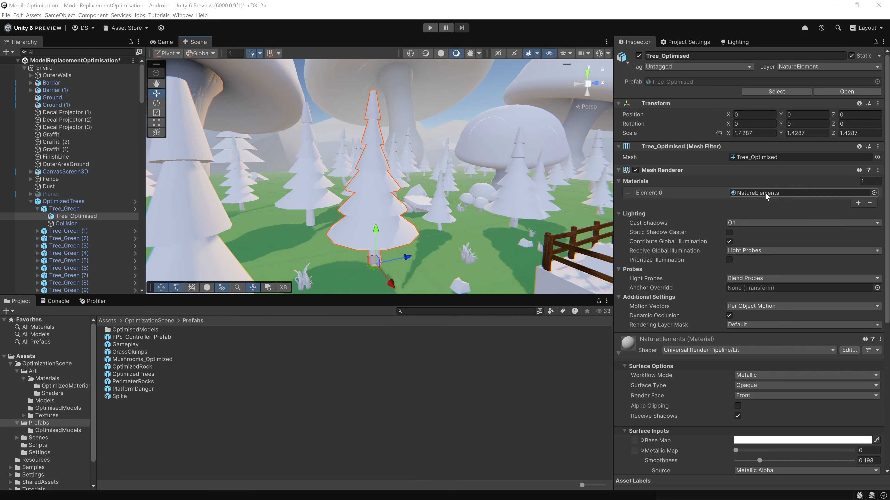
Assign the NatureElements_Albedo texture as the Base Map of Tree_Optimised's NatureElements material.
scroll(765, 192, down, 3)
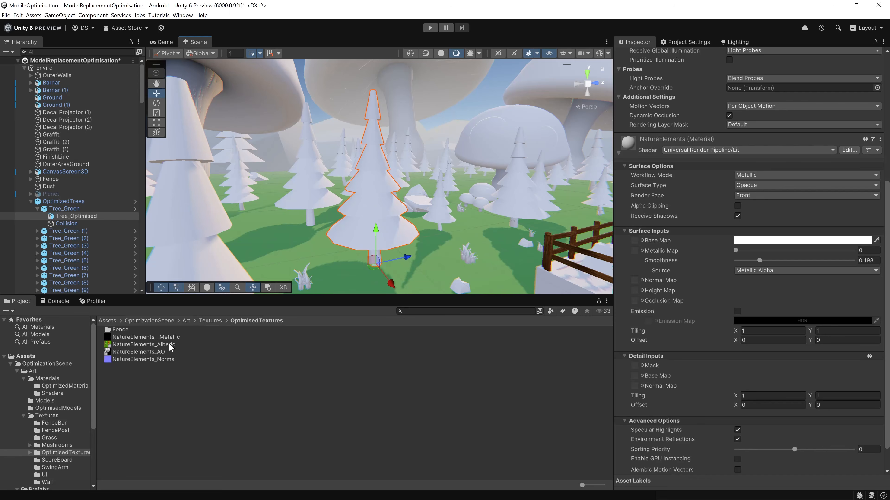
drag(186, 344, 637, 241)
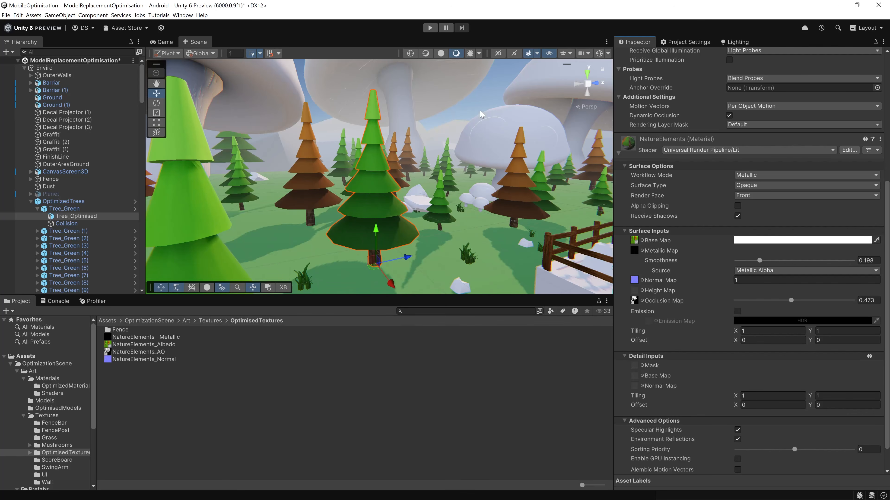
Open the NatureElements_Albedo texture's import settings, set its Max Size to 2048 and apply the change.
double_click(632, 241)
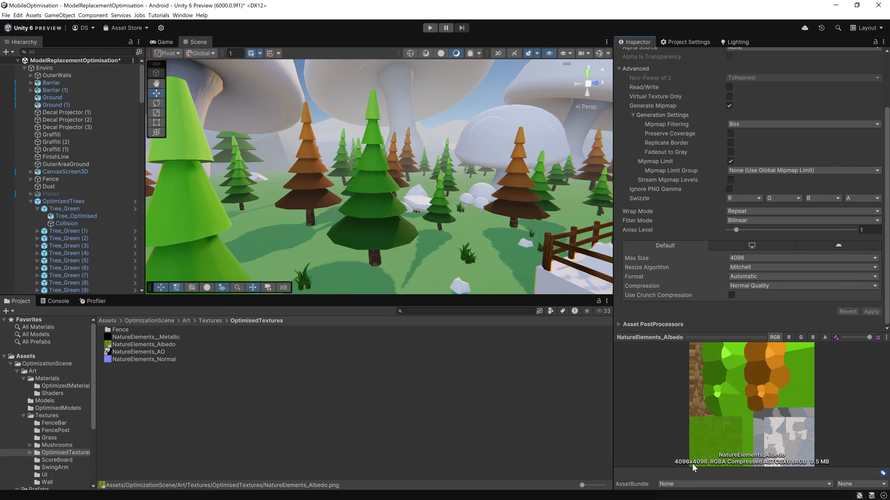
click(732, 295)
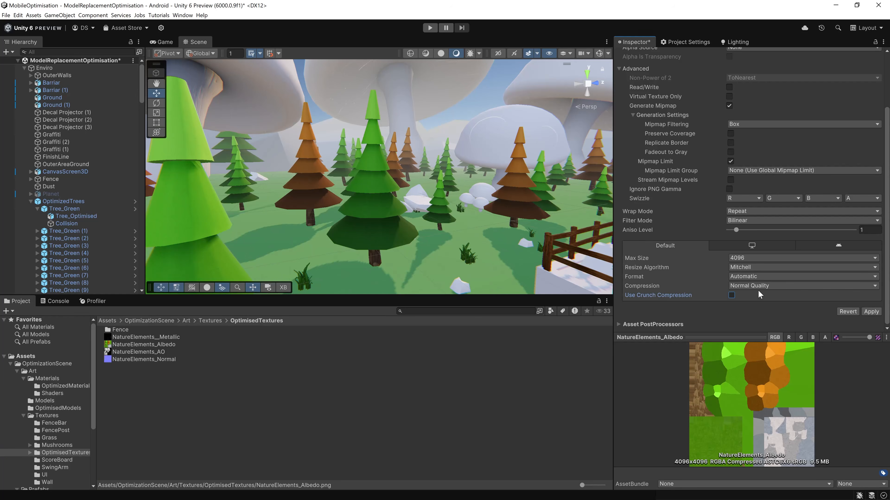
click(747, 258)
click(748, 320)
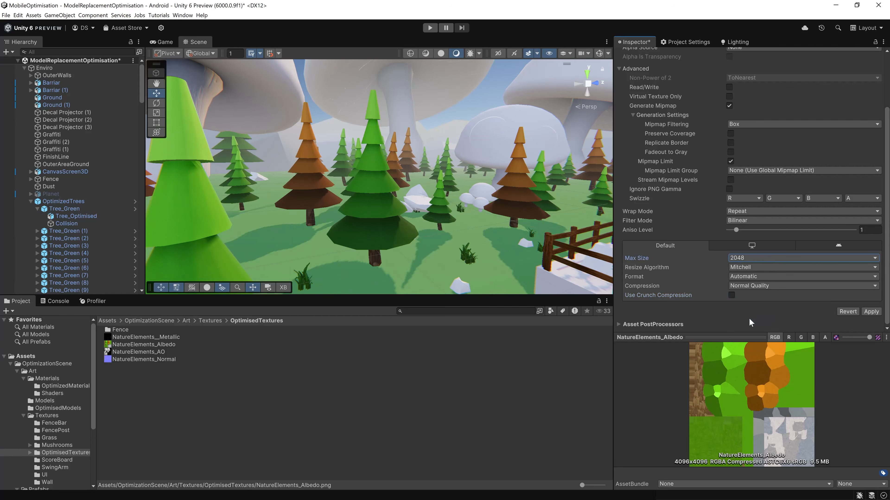
click(868, 311)
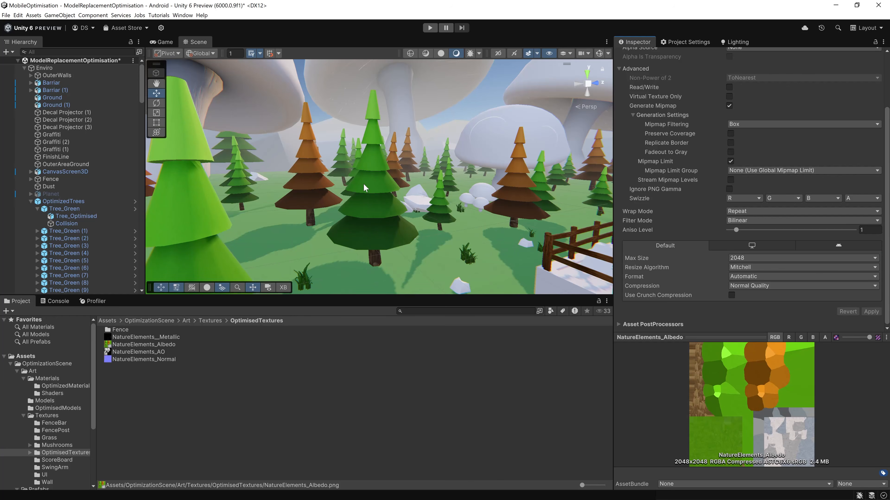
Set NatureElements_Albedo's Max Size to 1024 and enable Use Crunch Compression, applying the import settings.
click(747, 258)
click(750, 312)
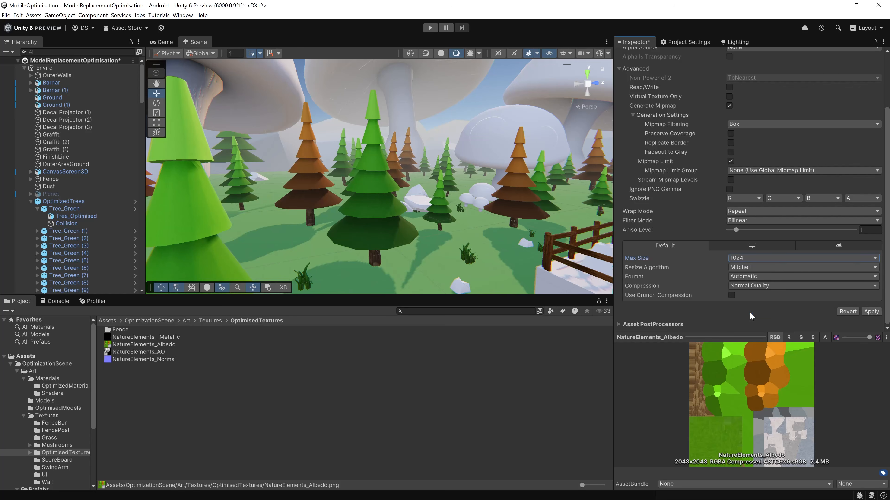
click(872, 311)
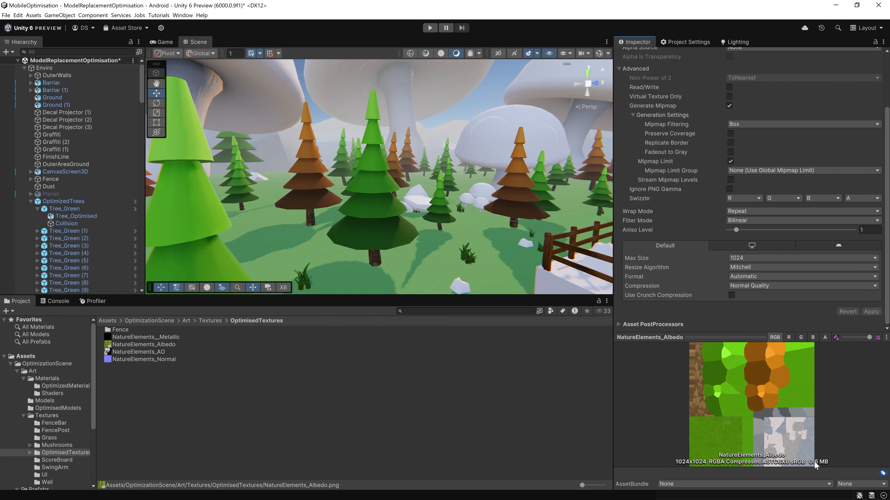
click(732, 295)
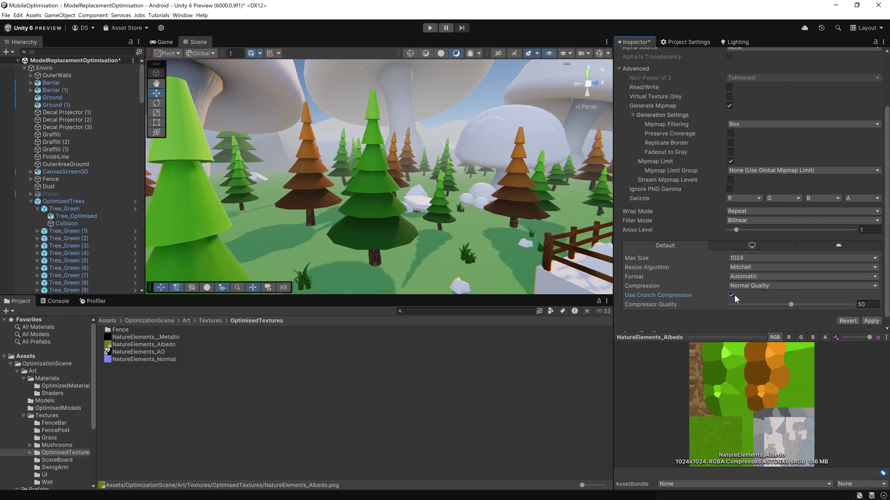
click(872, 324)
click(871, 321)
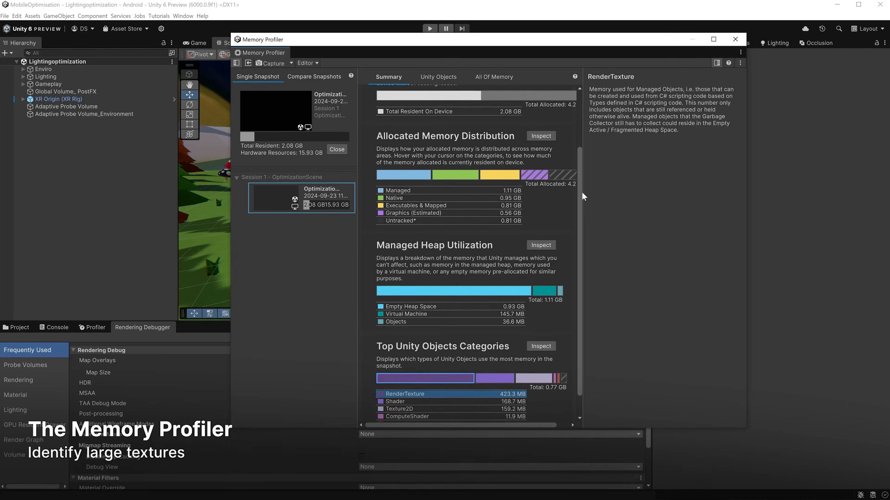
Review the Memory Profiler snapshot's summary and Texture2D objects, and inspect the details and preview of the SwingArm_SwingARm_AlbedoTransparency texture.
drag(582, 200, 584, 213)
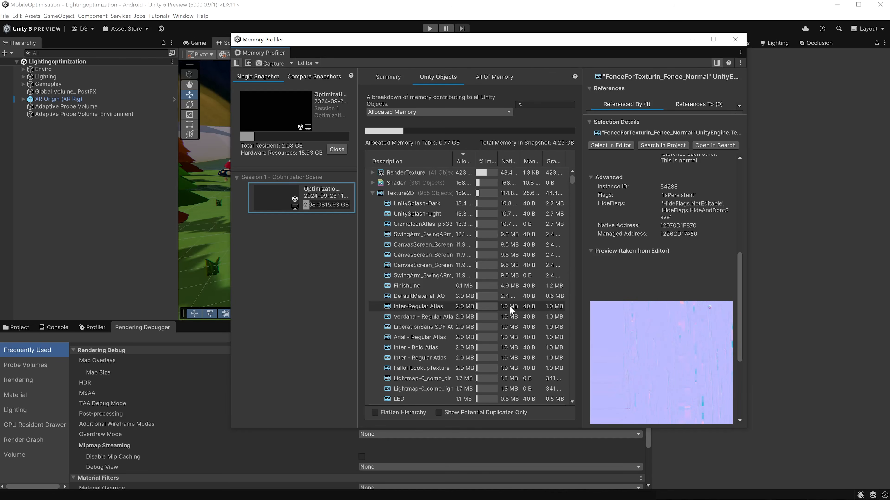
click(441, 234)
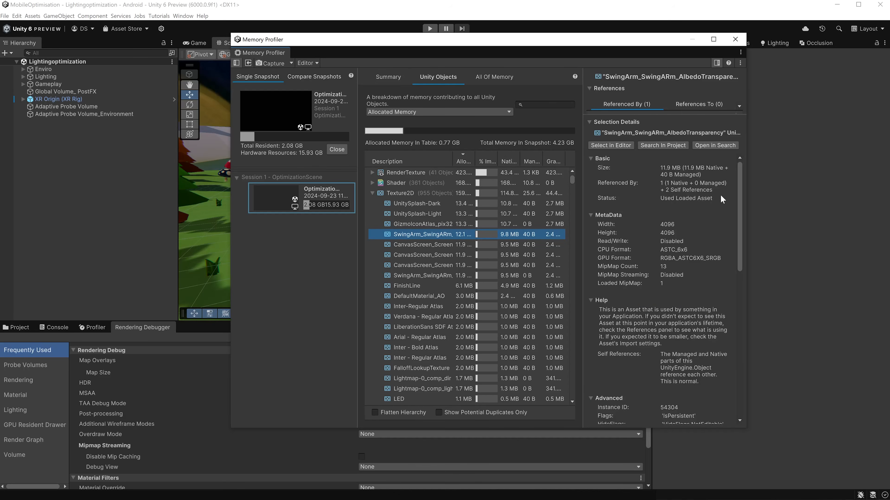
drag(740, 188, 742, 313)
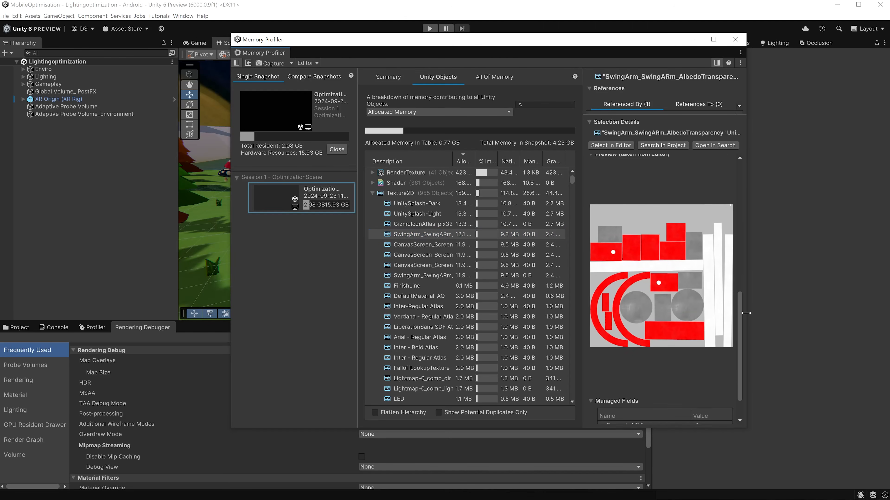
click(512, 234)
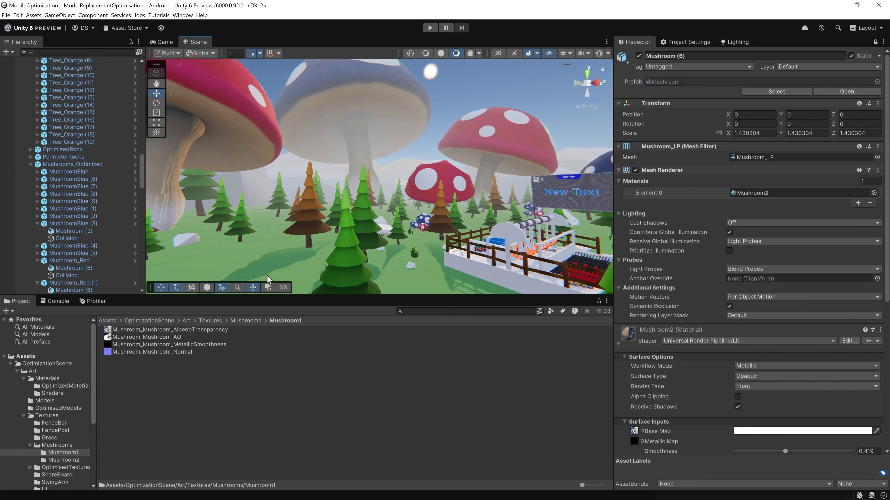
Inspect the size and compression import settings of the Mushroom_Mushroom_AO texture in the Mushroom1 folder.
click(161, 337)
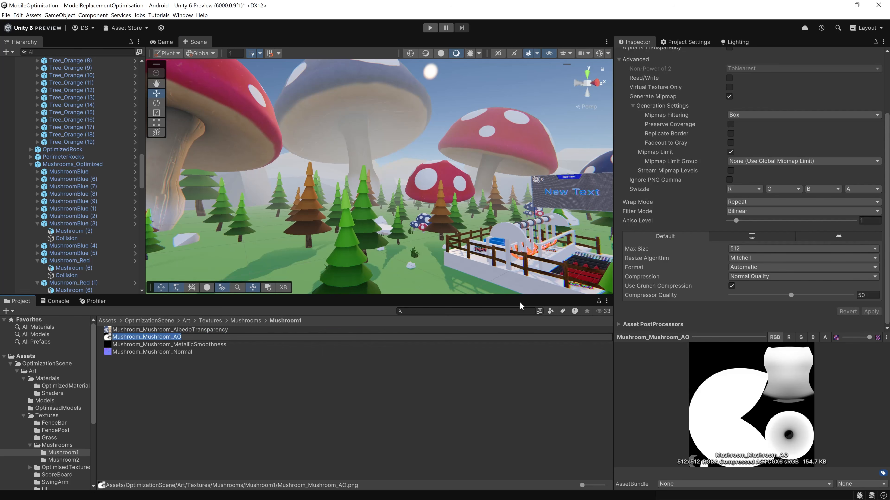
Inspect the Mushroom_Mushroom_MetallicSmoothness and Mushroom_Mushroom_Normal textures in the Mushroom1 folder.
click(248, 345)
click(244, 355)
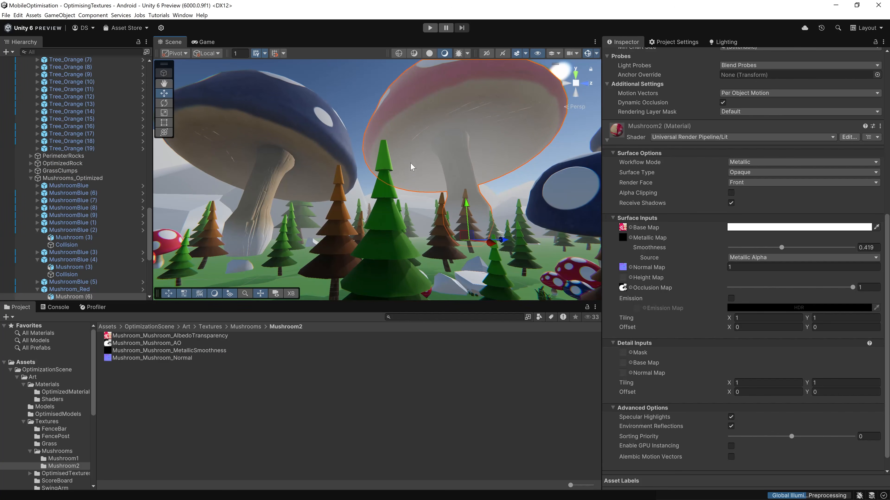
Open the Build Profiles and choose a Texture Compression format for the Android platform in place of the player settings default.
click(6, 15)
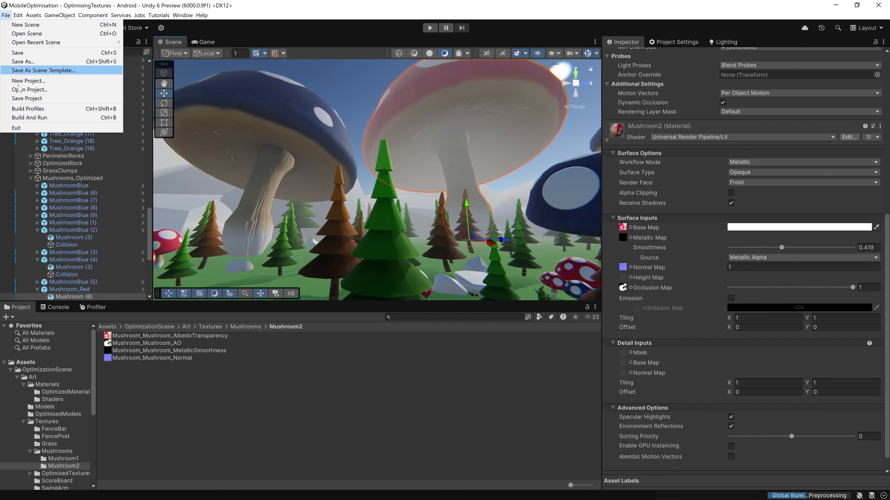
click(28, 109)
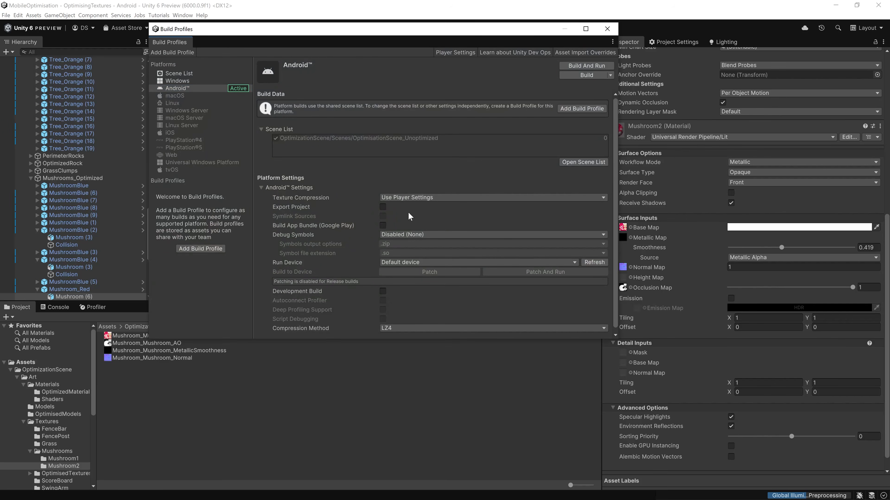
click(397, 198)
click(407, 234)
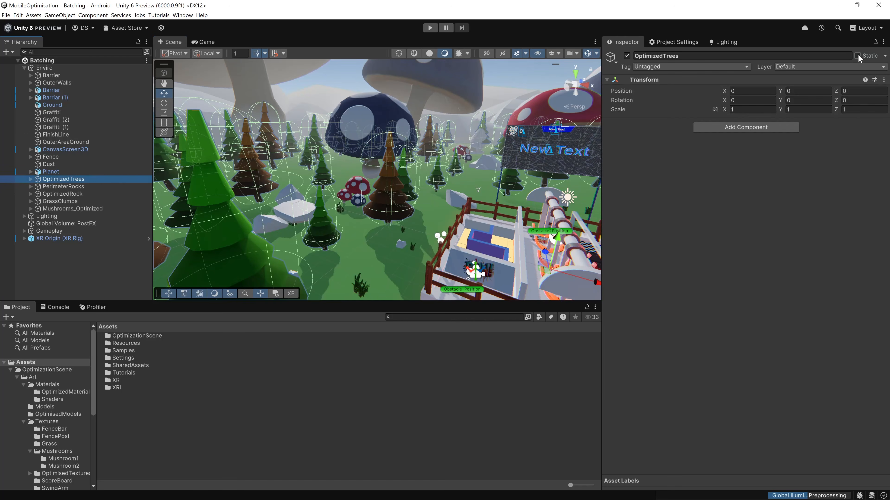
Mark OptimizedTrees as static together with all of its child objects.
click(857, 56)
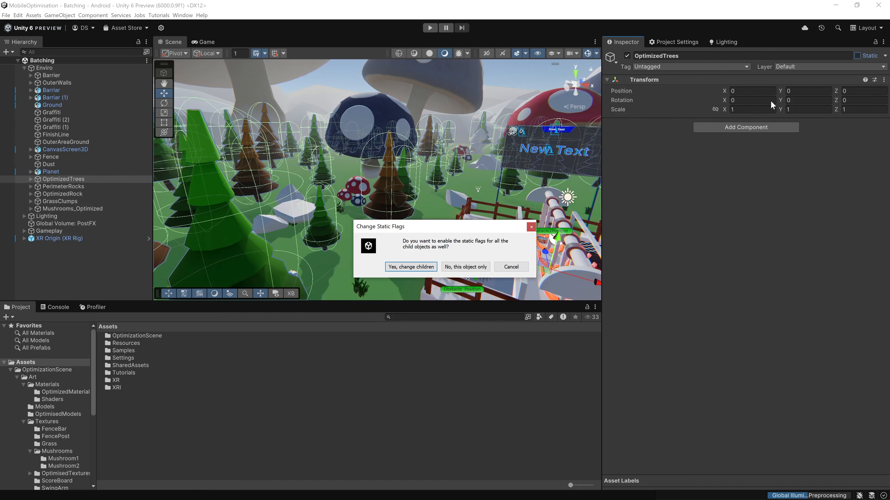
click(419, 268)
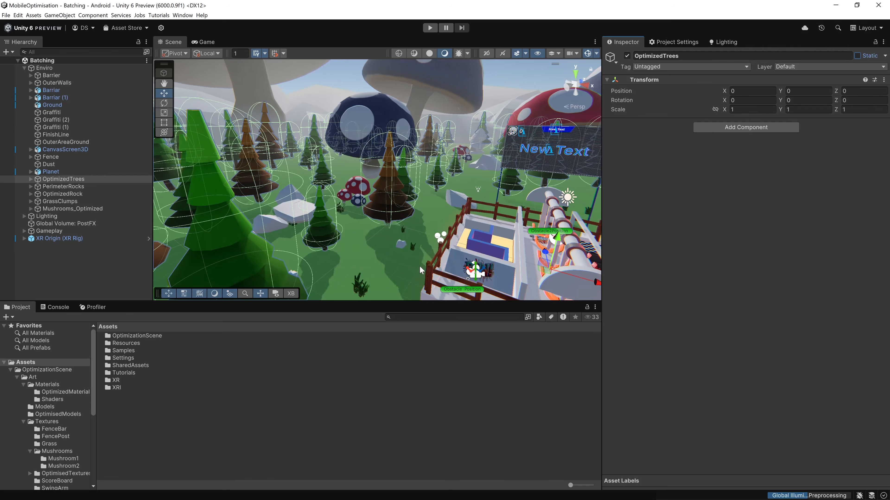
click(100, 260)
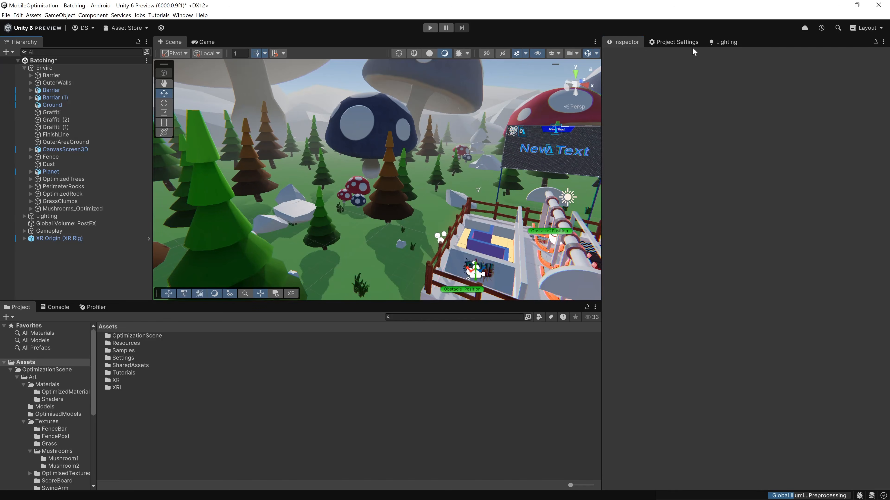
Open the Player section of the project settings.
click(676, 43)
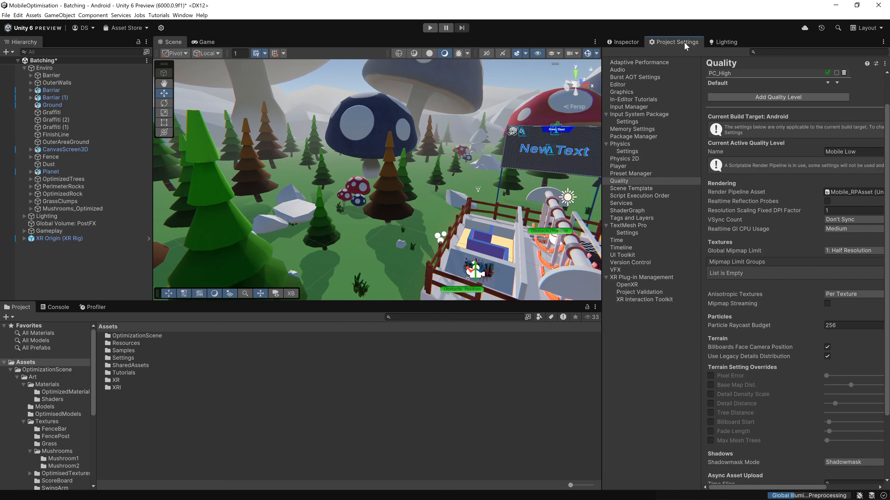
click(621, 166)
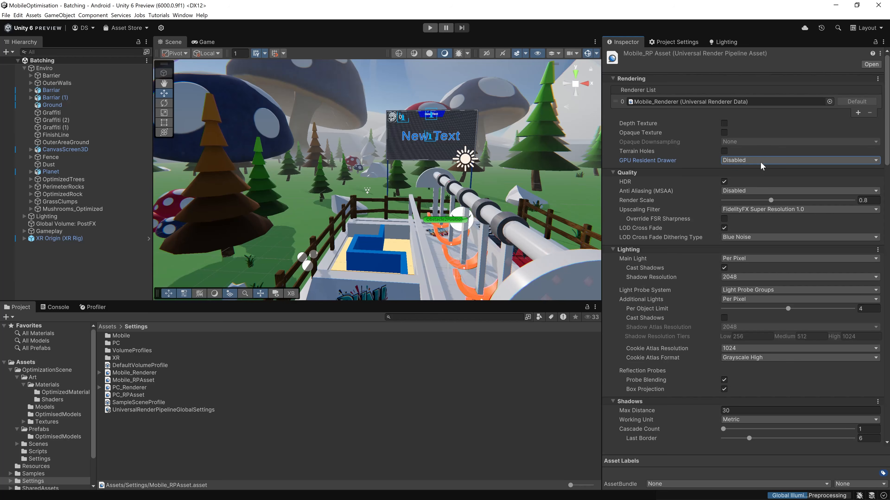
Set Mobile_RPAsset's GPU Resident Drawer to Instanced Drawing and BatchRendererGroup Variants in the Graphics settings to Keep All.
click(763, 160)
click(753, 179)
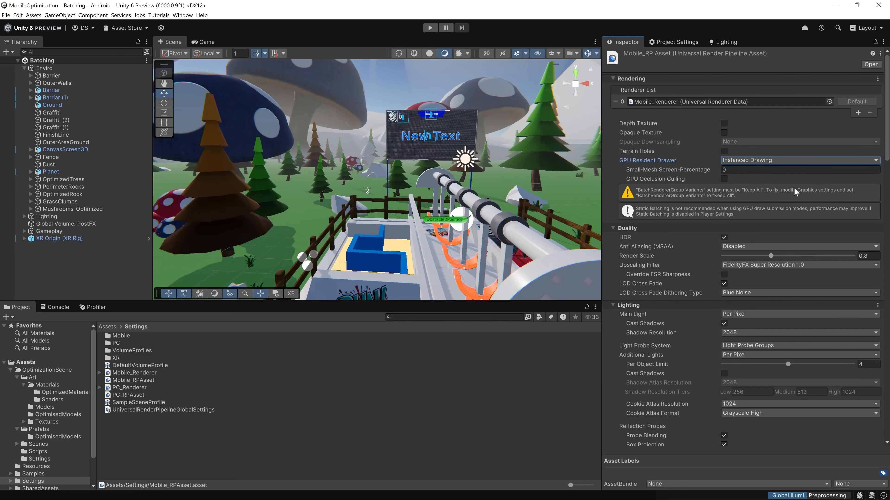
click(814, 192)
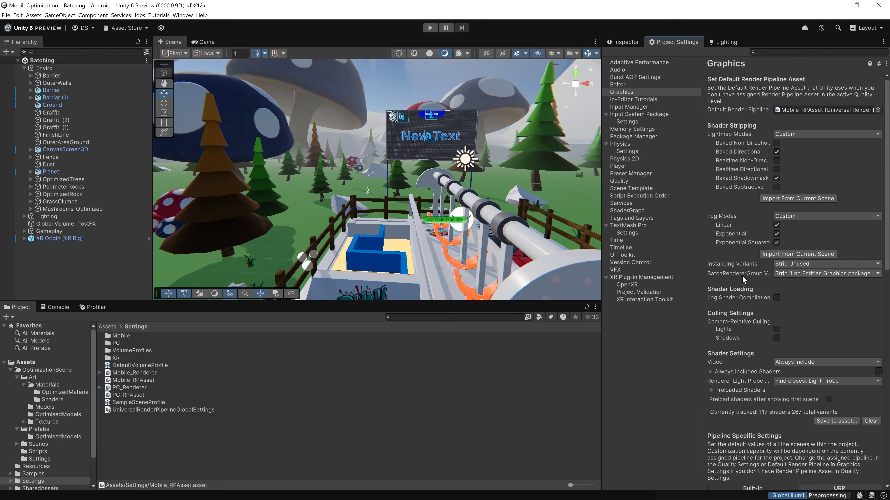
click(786, 272)
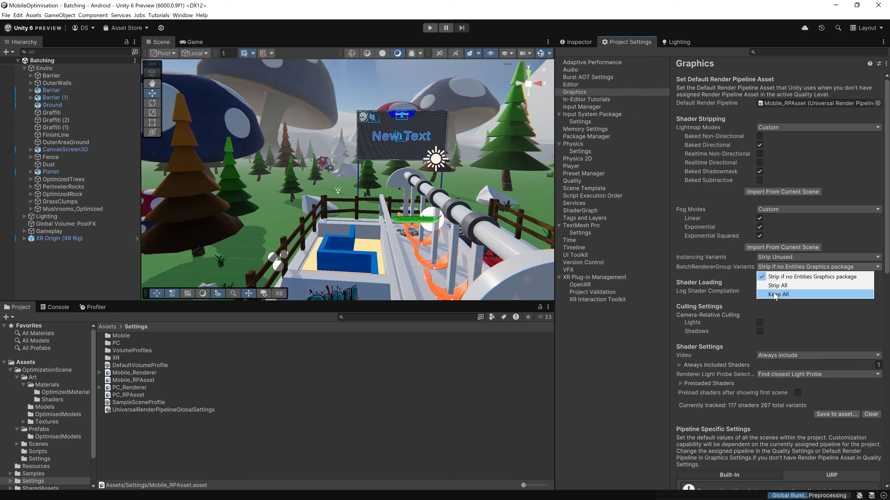
click(802, 291)
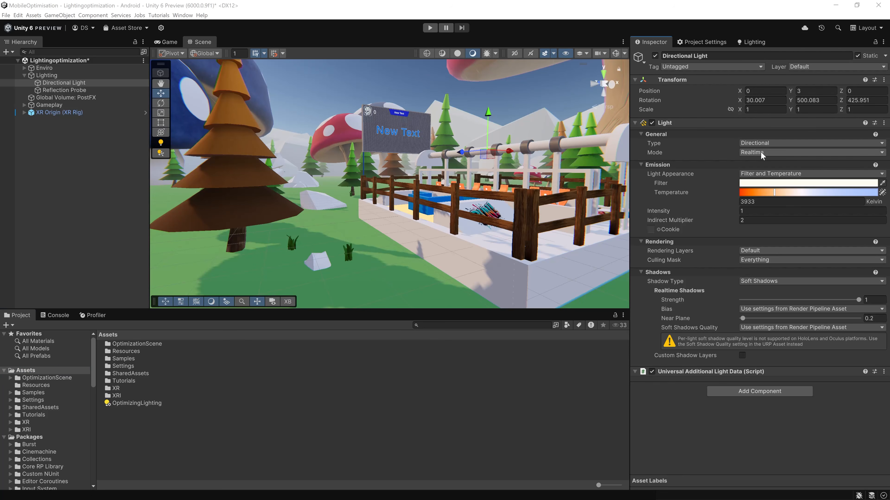
Change the Directional Light's mode to Baked.
click(760, 152)
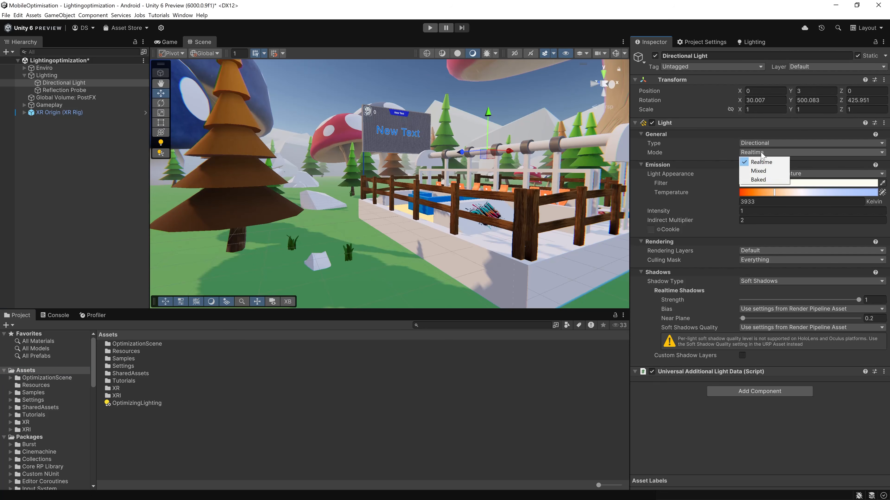
click(765, 180)
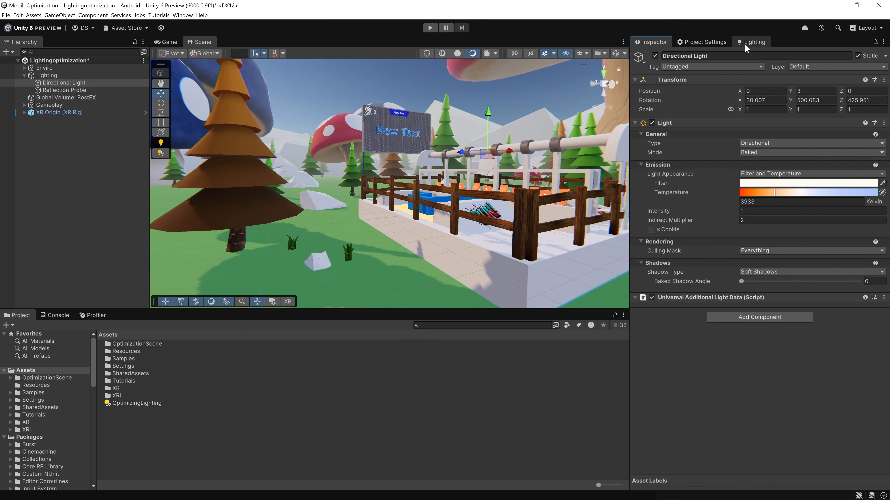
Disable Realtime Global Illumination in the scene's lighting settings and set the mixed Lighting Mode to Baked Indirect.
click(183, 15)
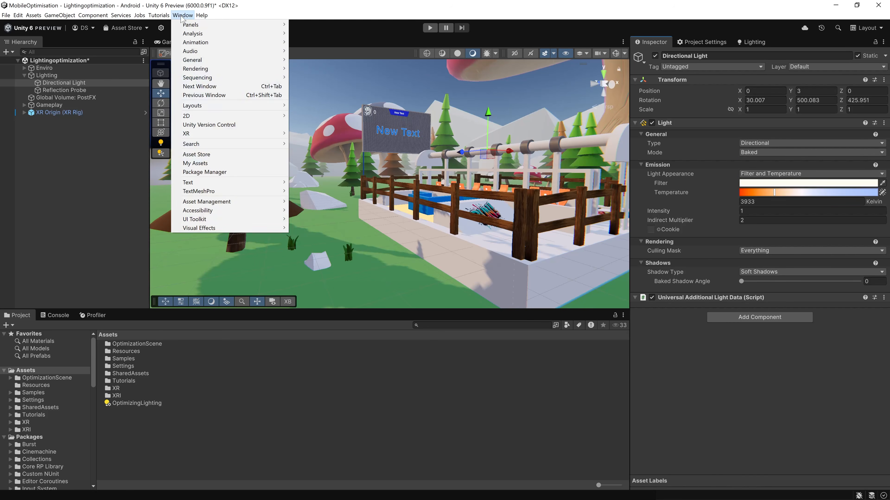
mouse_move(183, 70)
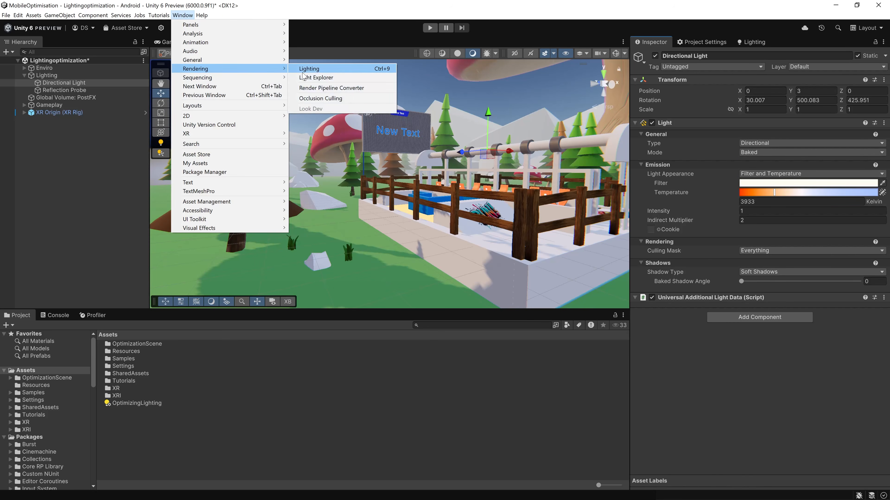
click(312, 69)
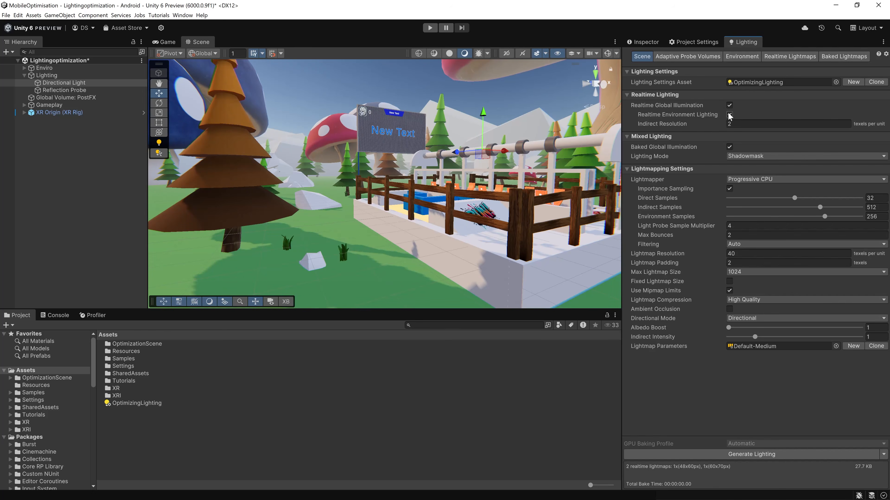
click(730, 105)
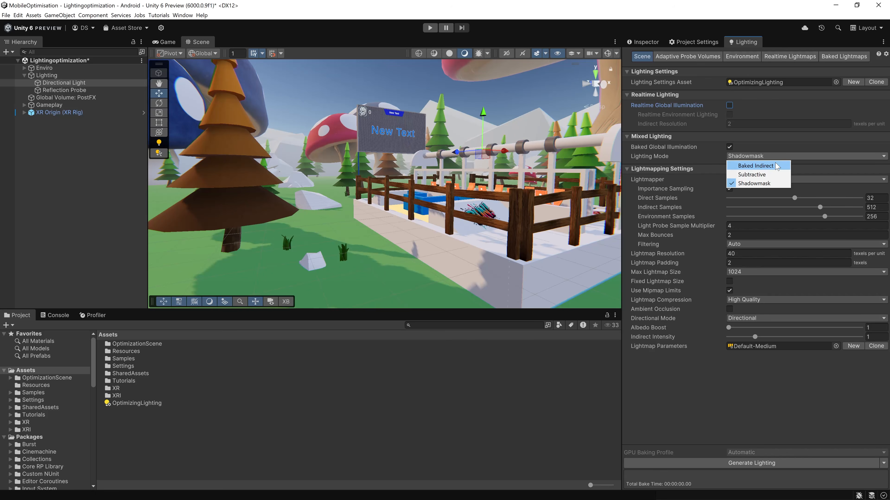
click(776, 166)
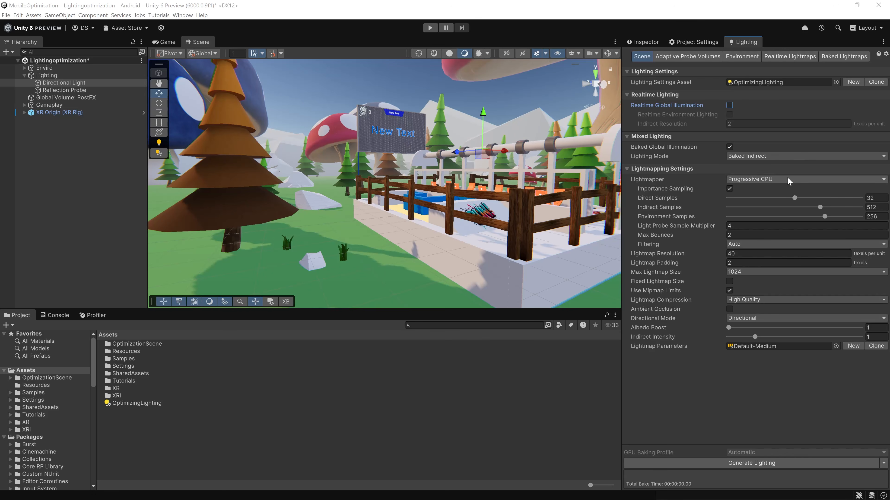
Configure lightmapping to use the Progressive GPU lightmapper with 16 direct samples and Low Quality lightmap compression.
click(788, 180)
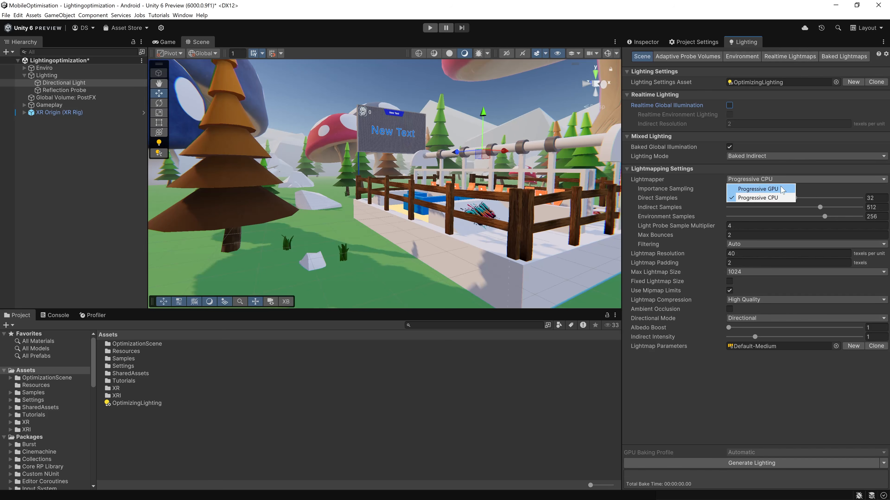
click(785, 189)
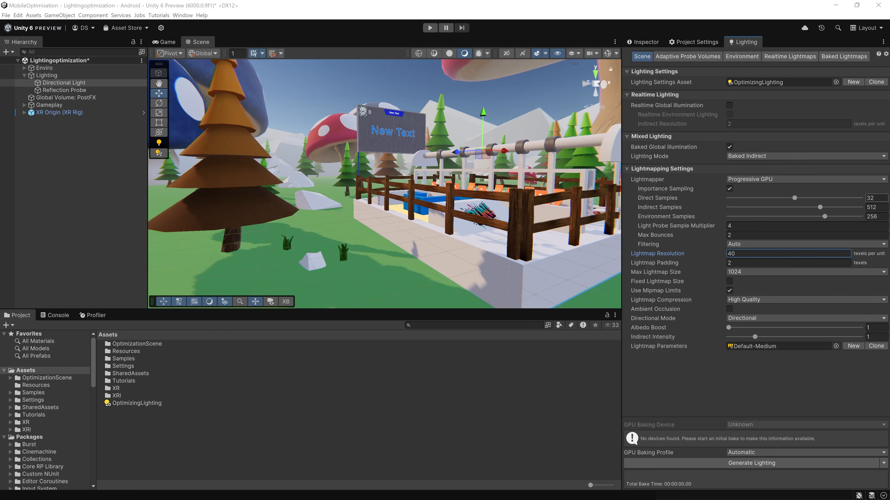
click(881, 199)
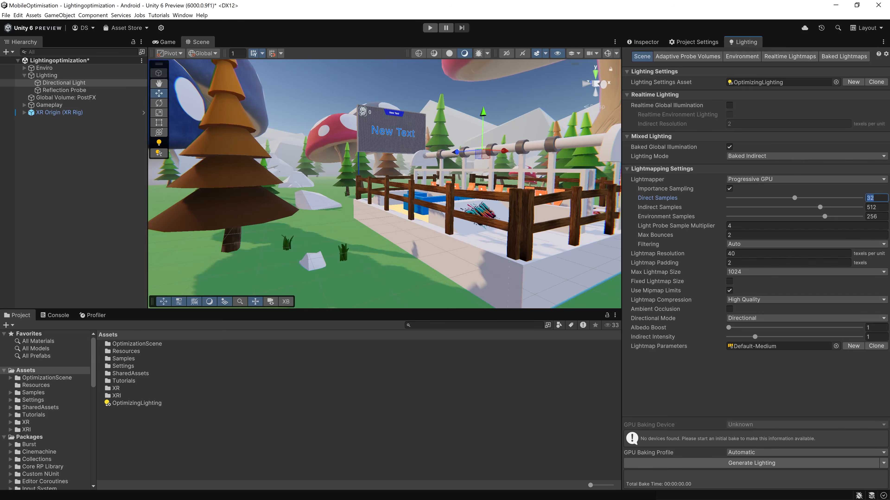
text(16)
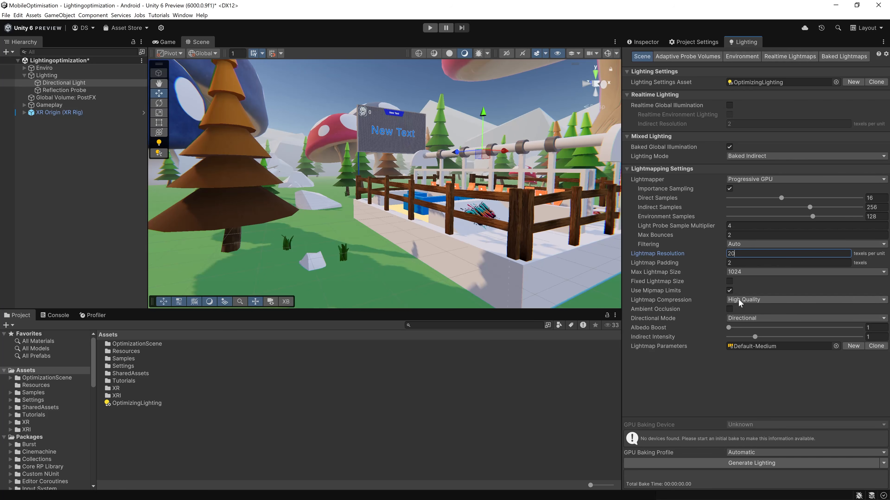
click(747, 302)
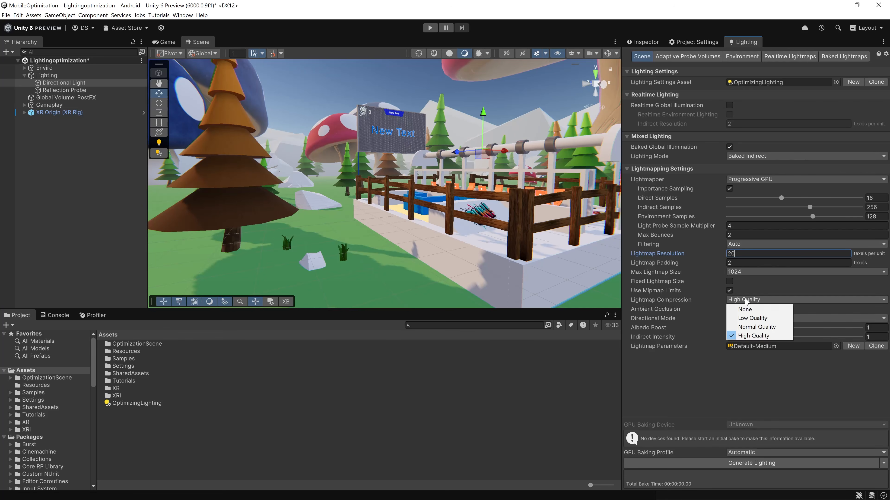
click(750, 318)
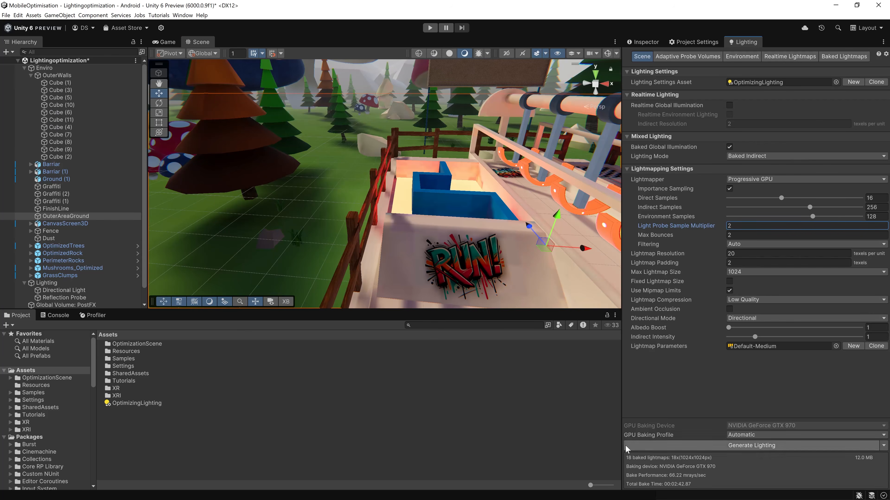
Set Scale In Lightmap to 0.25 for the outer wall Cube (1).
click(376, 253)
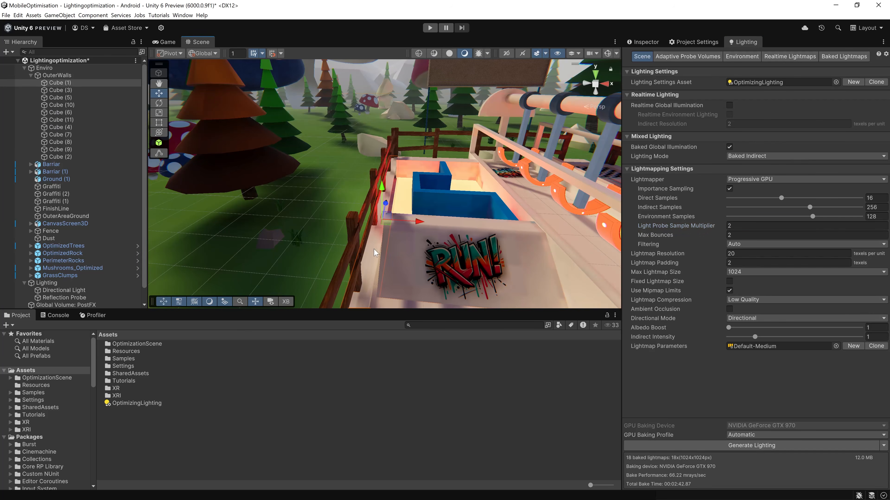
click(652, 43)
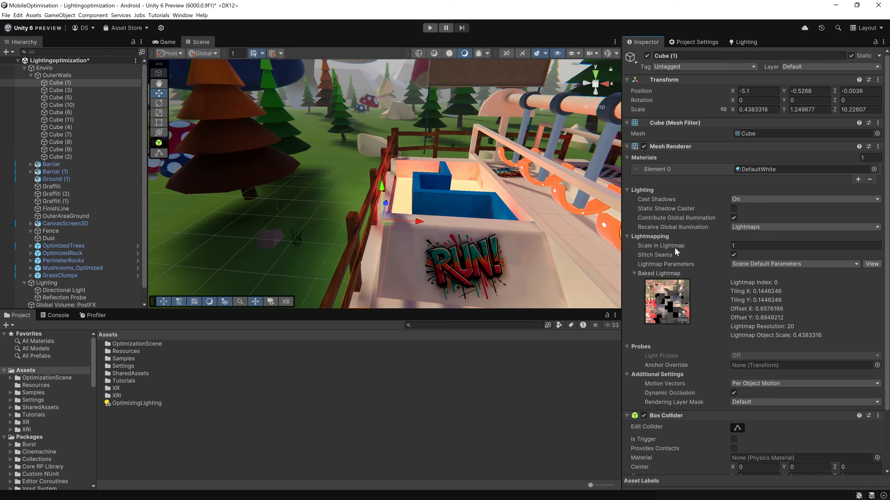
click(732, 246)
text(0.25)
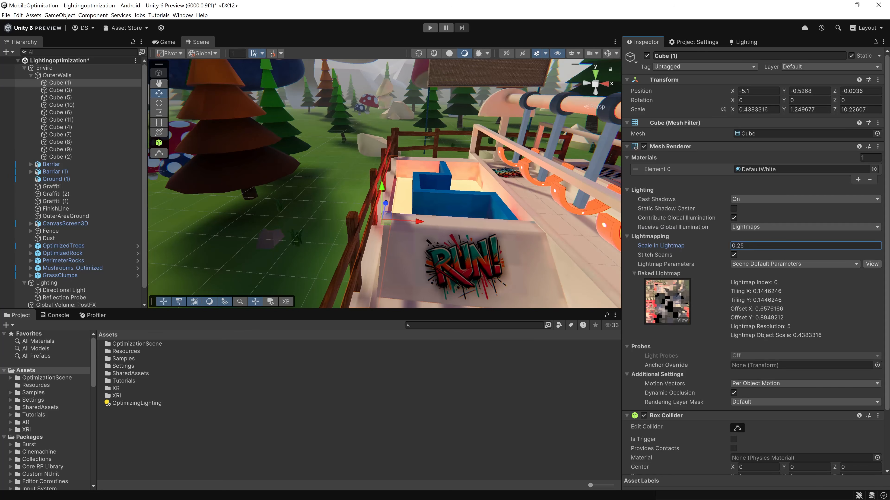
Review the Barrier mesh's lightmapping settings and select the wooden fence behind the play area.
click(538, 219)
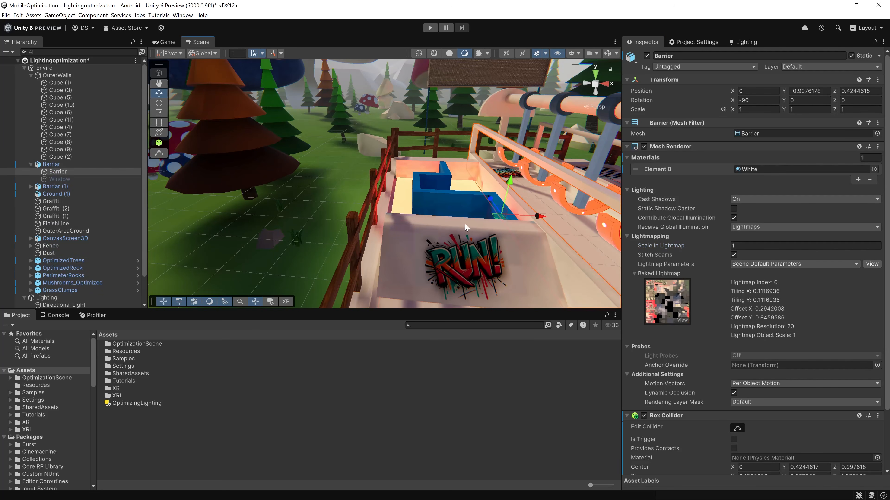
alt+drag(538, 219, 486, 206)
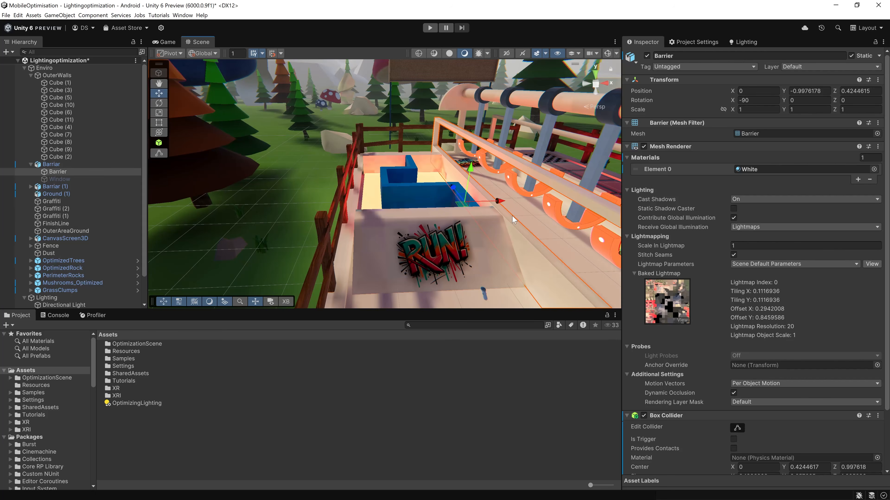
right_drag(505, 203, 477, 173)
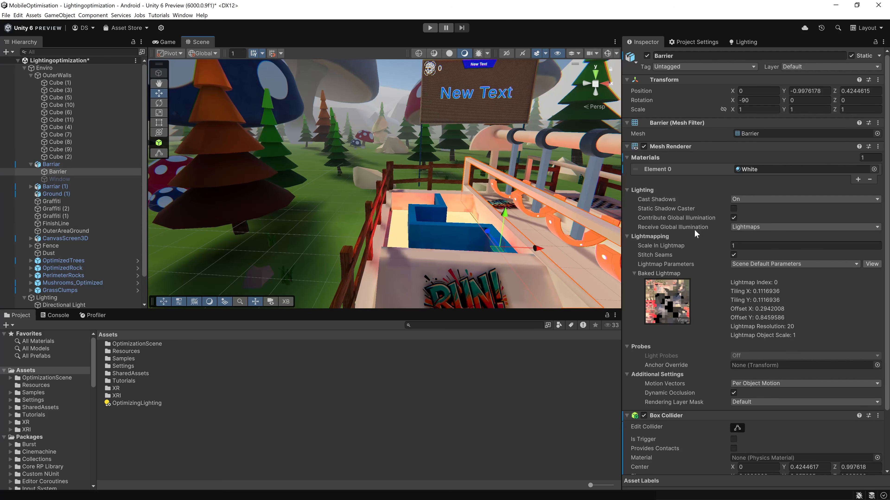
click(362, 129)
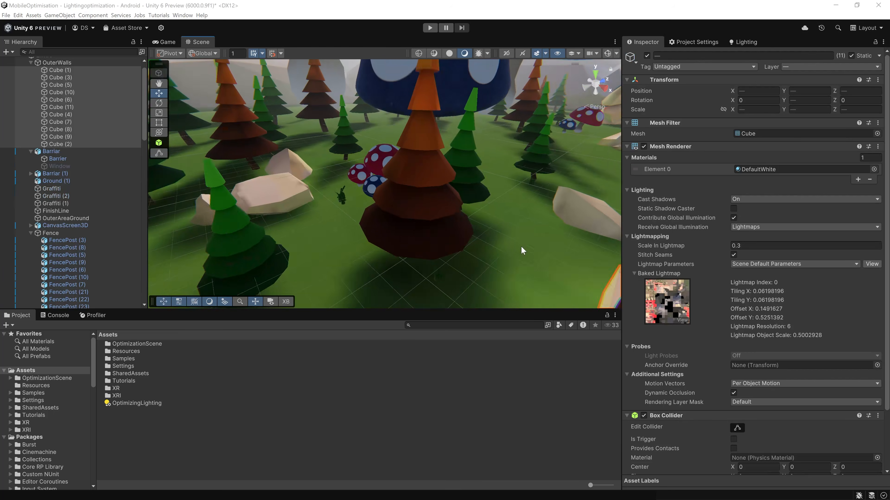
Turn off Cast Shadows for the Tree_Optimised_orange model standing outside the play area's fence.
right_drag(521, 246, 325, 251)
right_drag(438, 252, 538, 246)
middle_drag(439, 180, 418, 147)
click(418, 147)
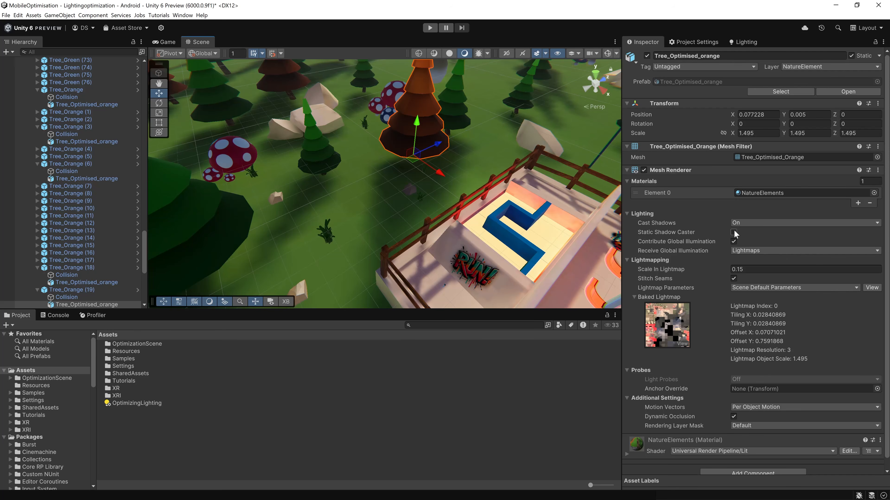
click(740, 224)
click(743, 232)
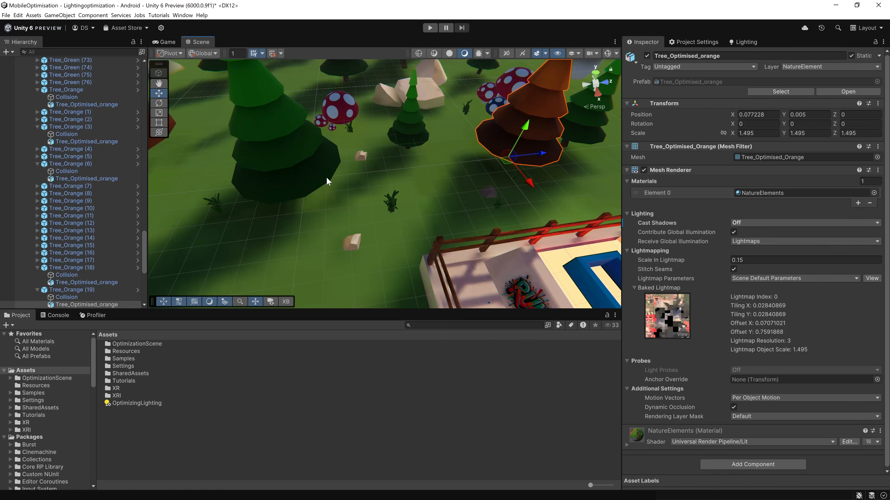
Place the Shadow prefab on the ground between the orange tree and the play area's fence.
click(317, 176)
right_drag(446, 164, 333, 195)
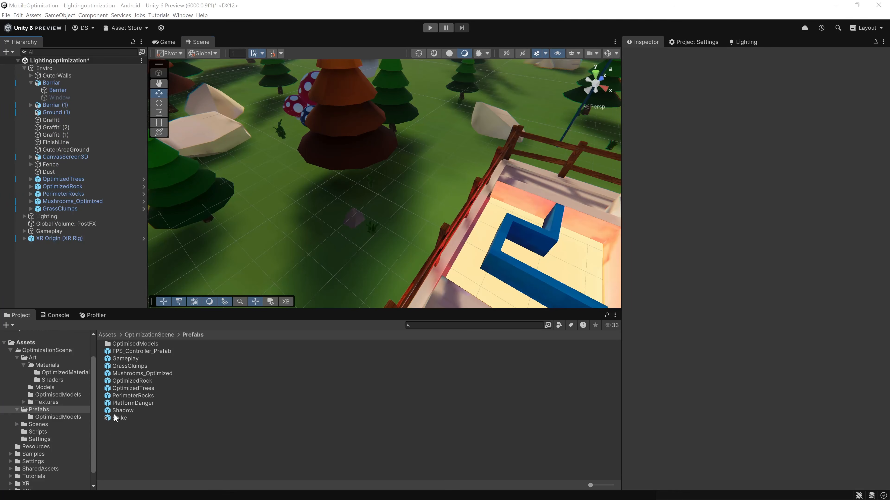
drag(117, 416, 454, 163)
key(f)
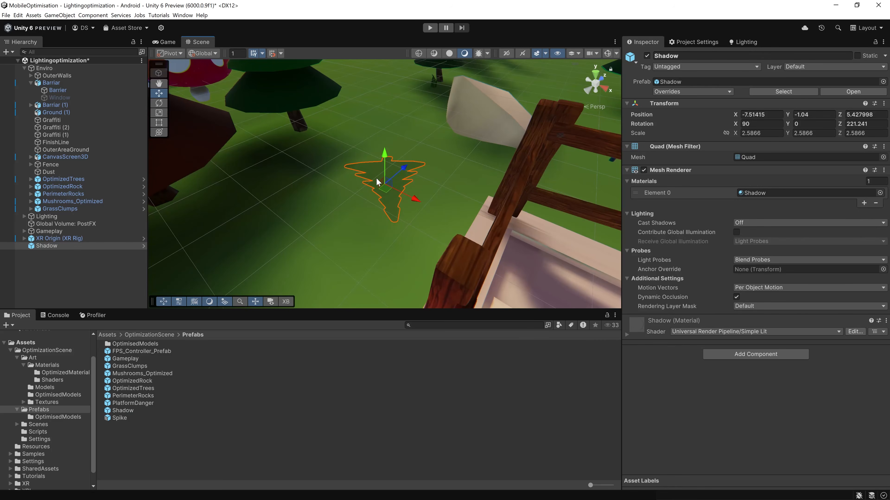
Inspect the Shadow quad's material surface settings and locate its base map texture in the project.
click(420, 226)
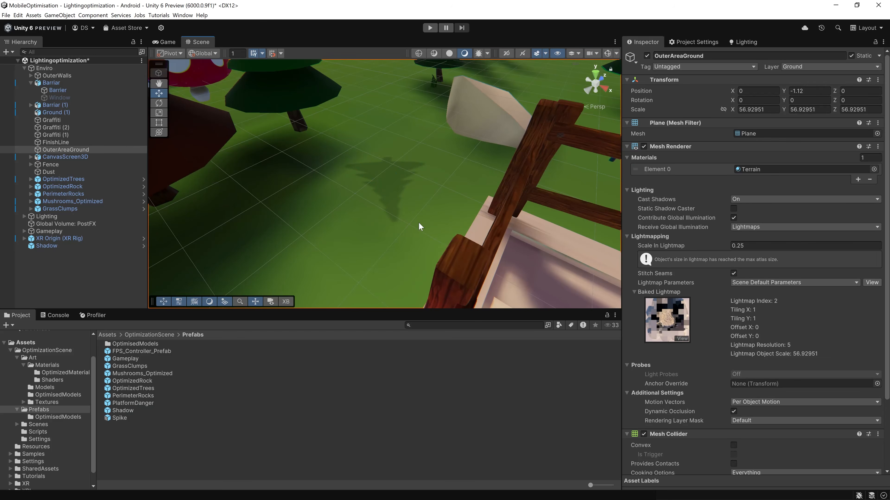
click(51, 246)
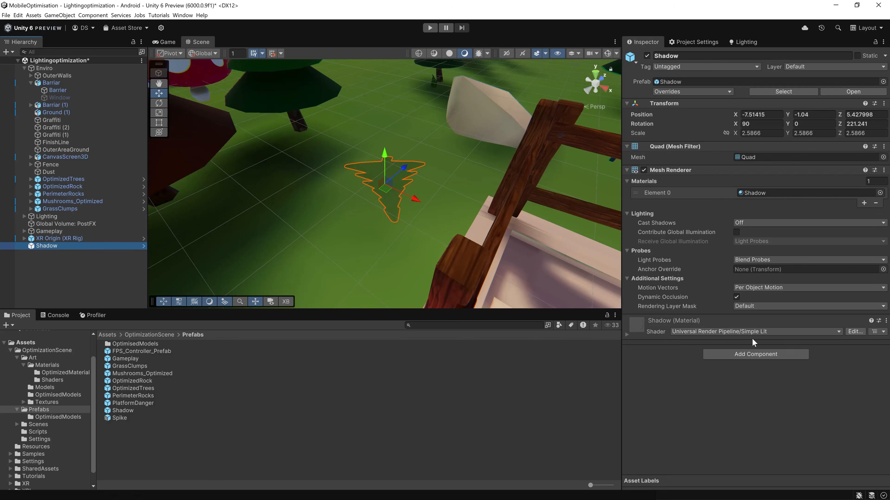
click(627, 336)
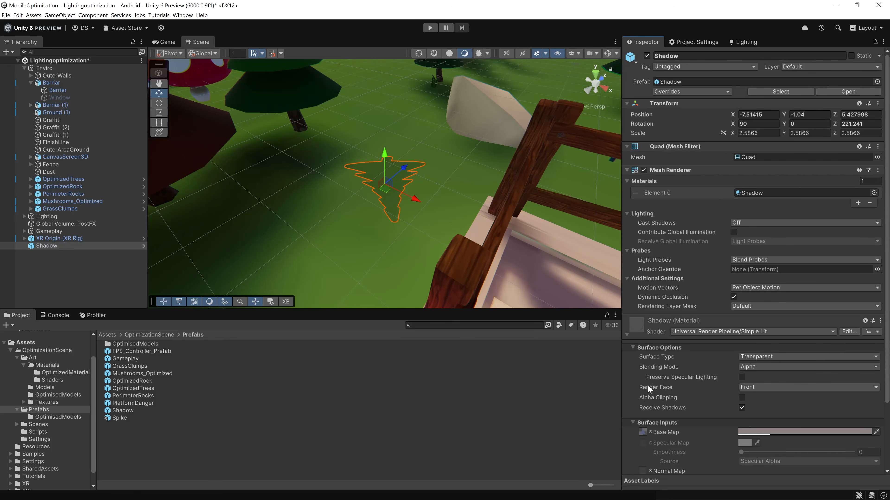
click(644, 433)
click(52, 281)
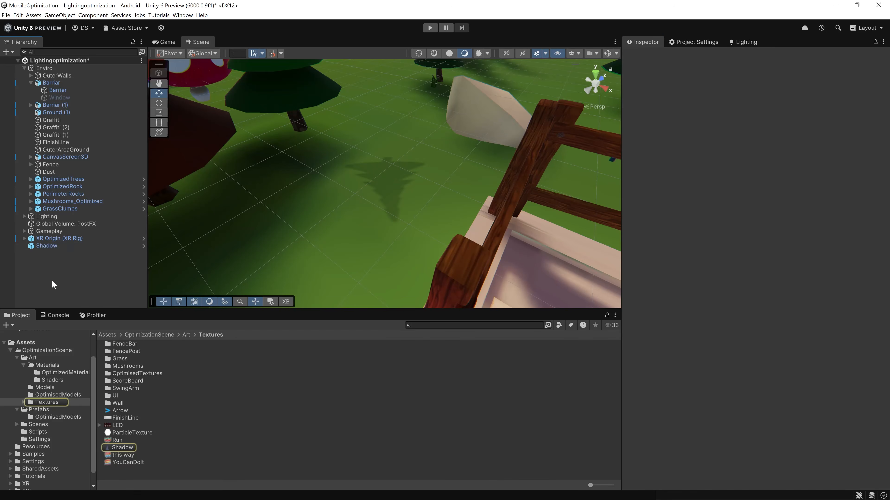
Move the Shadow beneath the orange tree and scale it uniformly to about 7.09.
double_click(67, 246)
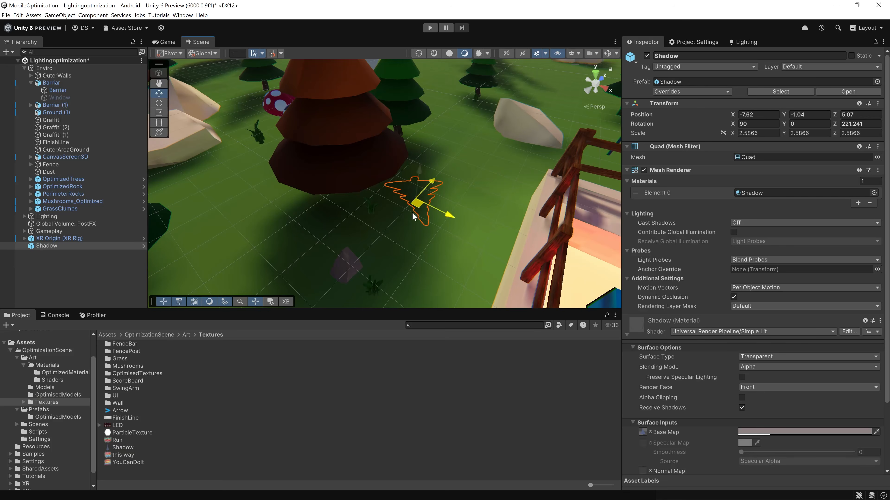
drag(413, 214, 356, 224)
key(f)
key(r)
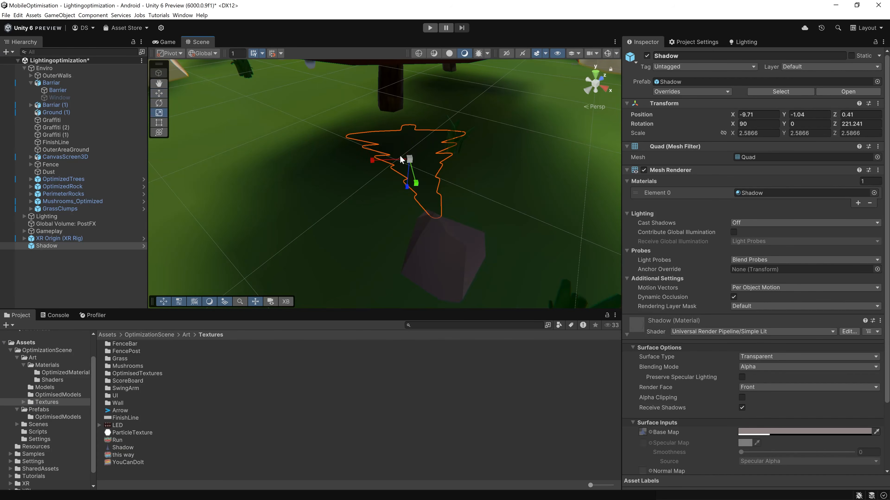
drag(400, 155, 424, 81)
key(w)
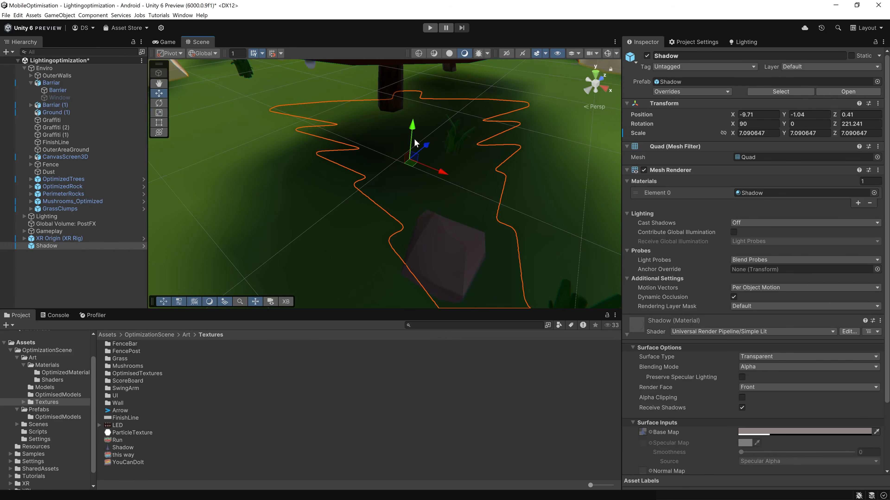
drag(411, 166, 382, 210)
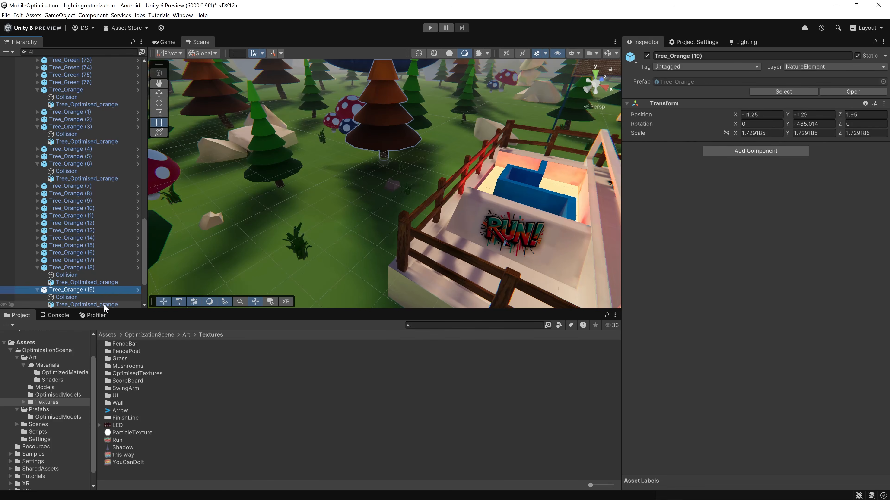
Check the Cast Shadows setting of the Tree_Orange (19) model and examine the tree shadows outside the fence.
click(103, 304)
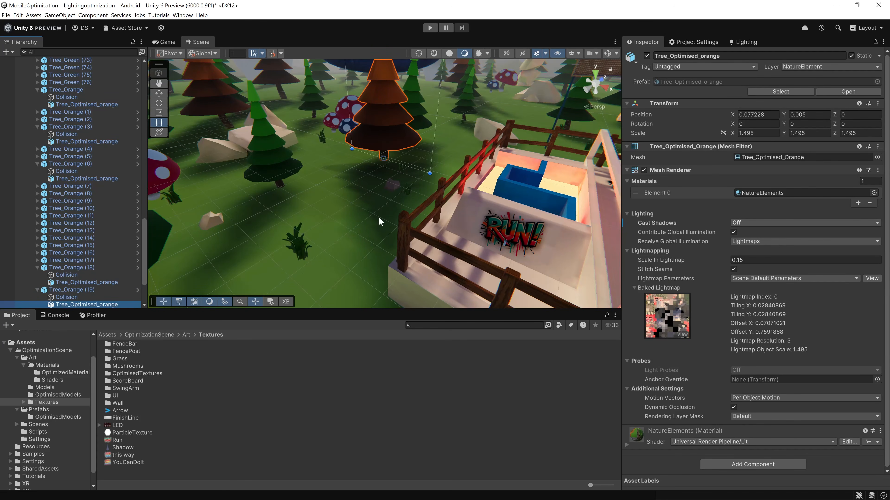
click(335, 170)
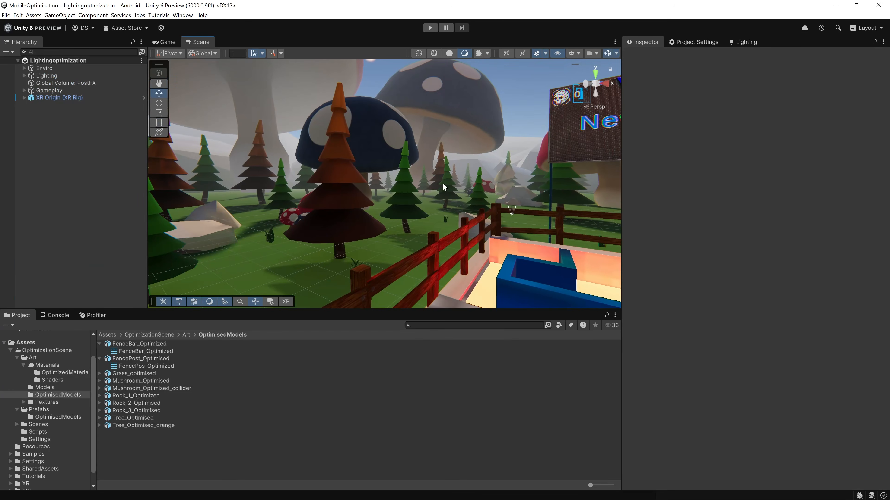
right_drag(403, 199, 285, 226)
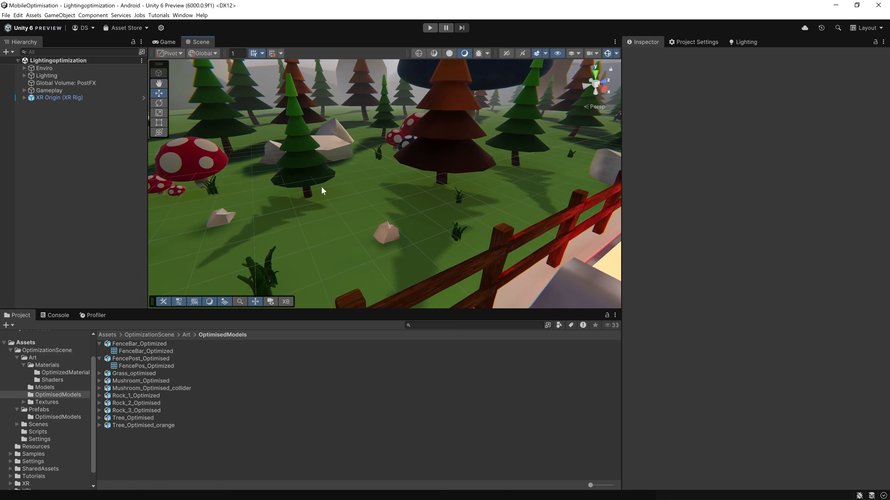
mouse_move(468, 133)
right_down()
mouse_move(439, 240)
mouse_move(461, 133)
right_up()
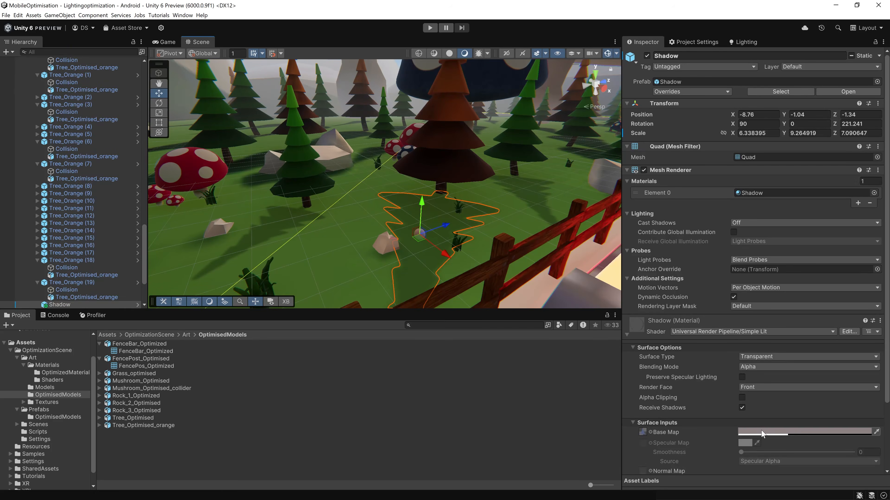
Darken the Shadow material's base map colour to 4B4B4B and increase its alpha.
click(753, 431)
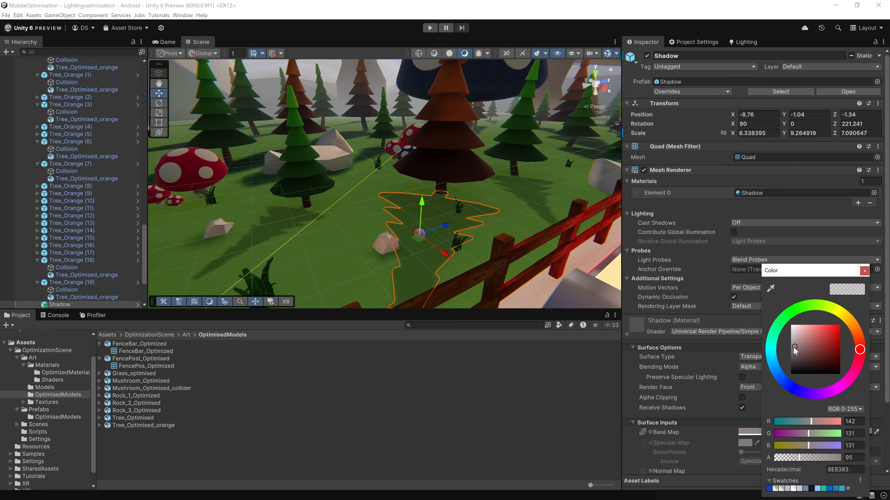
drag(794, 348, 791, 360)
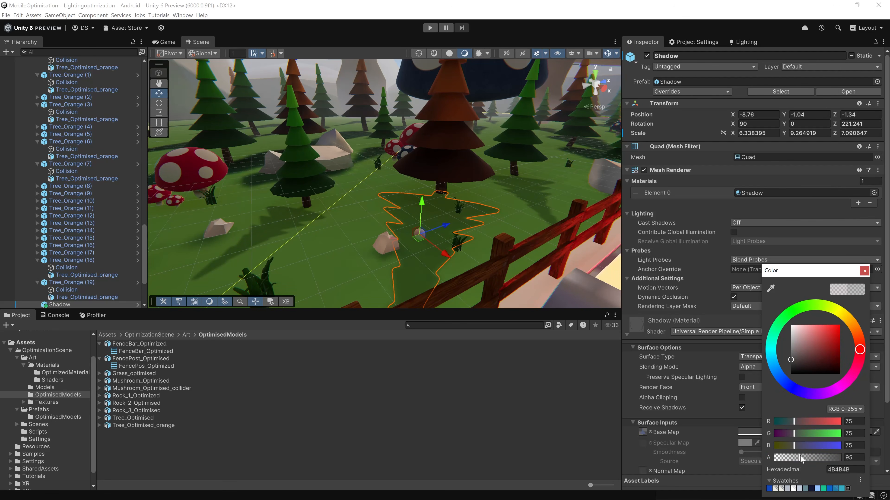
drag(801, 459, 817, 459)
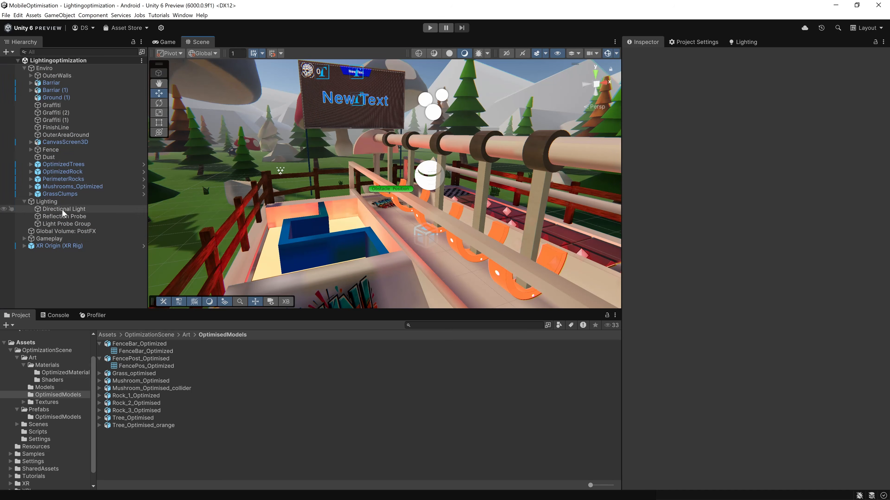
Select the Light Probe Group in the scene's Lighting objects.
click(54, 226)
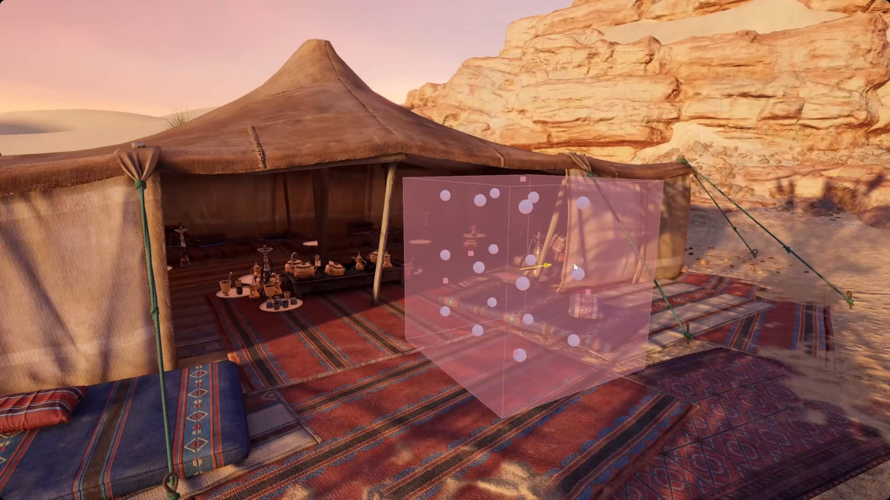
Move the box of light probes back and forth across the desert tent scene to compare probe placement.
drag(640, 262, 492, 286)
drag(374, 293, 234, 313)
drag(534, 267, 627, 266)
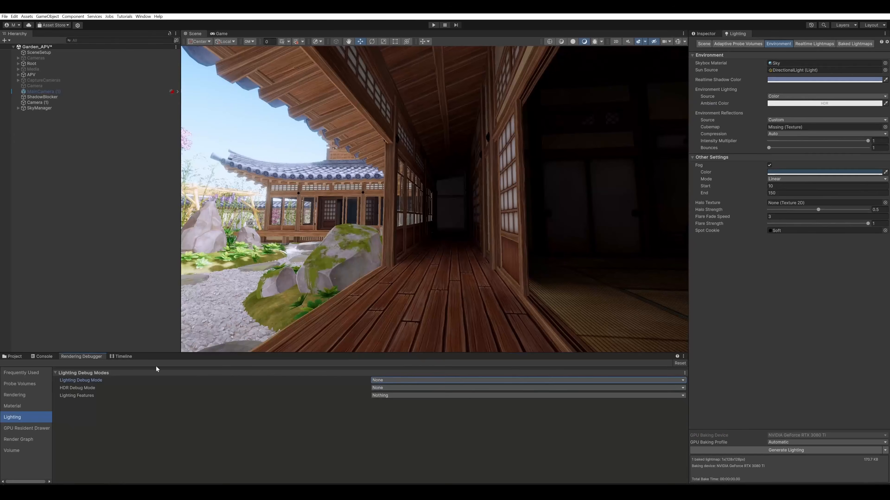
Scrub the SkyManager timeline in the Garden_APV scene to frame 172 and play the sky animation.
click(133, 371)
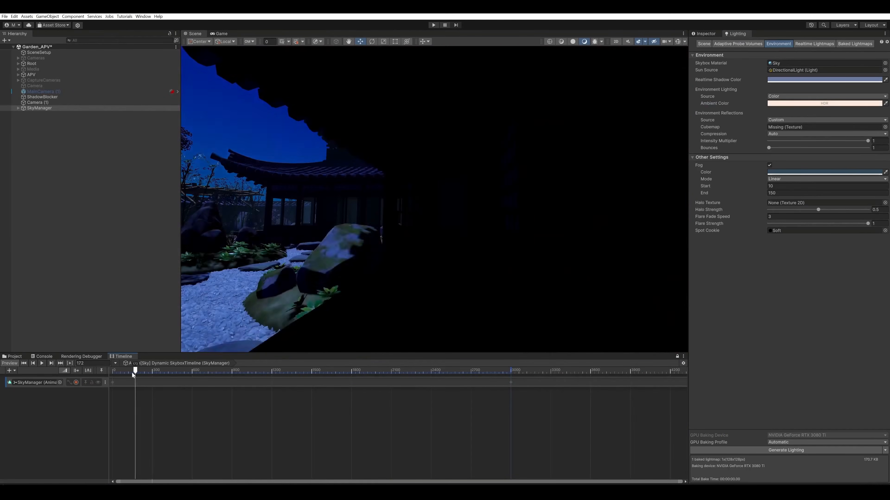
click(41, 365)
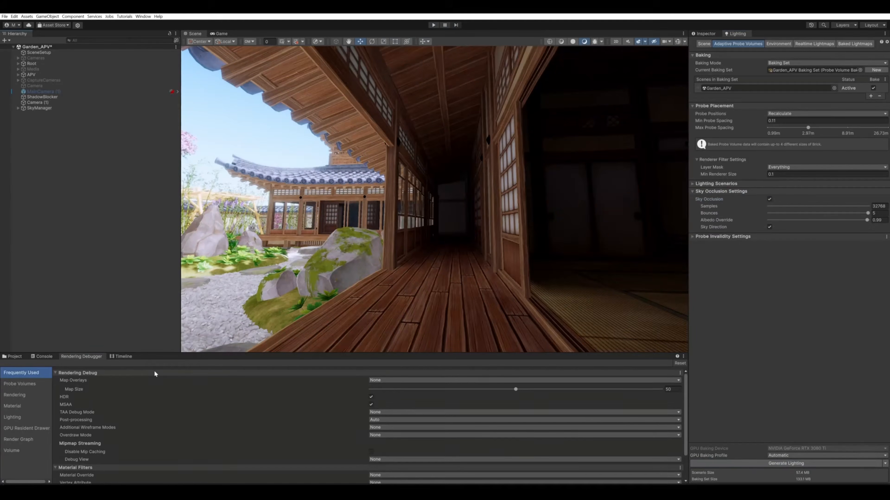
Choose a Lighting Debug Mode for the Garden_APV scene and change a Probe Volumes debug option.
click(14, 417)
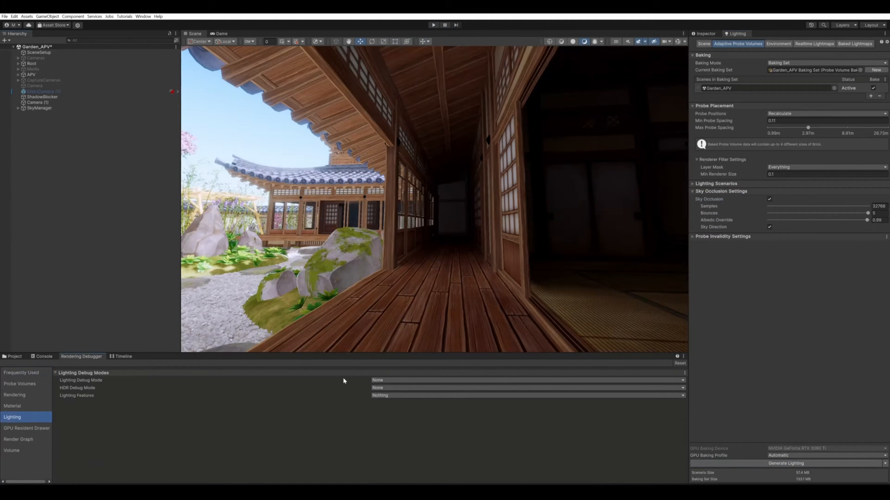
click(382, 380)
click(397, 432)
click(21, 384)
click(371, 414)
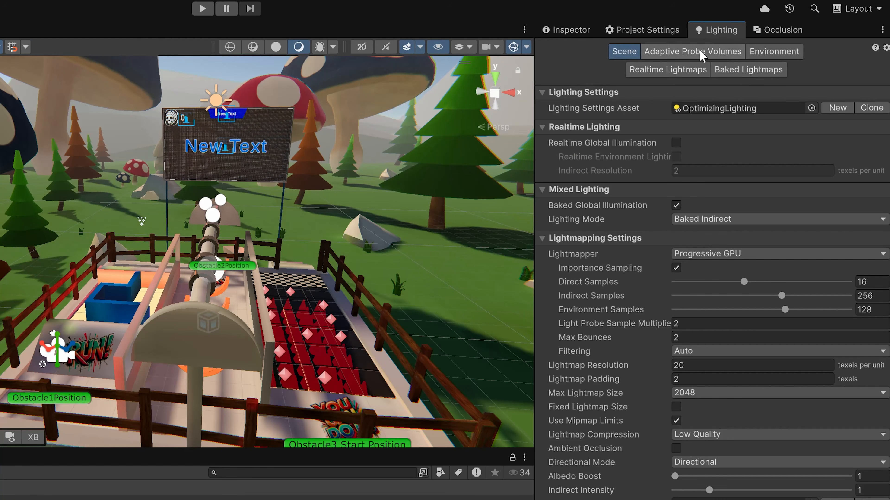
Set the VR render pipeline asset's Light Probe System to Adaptive Probe Volumes.
click(688, 52)
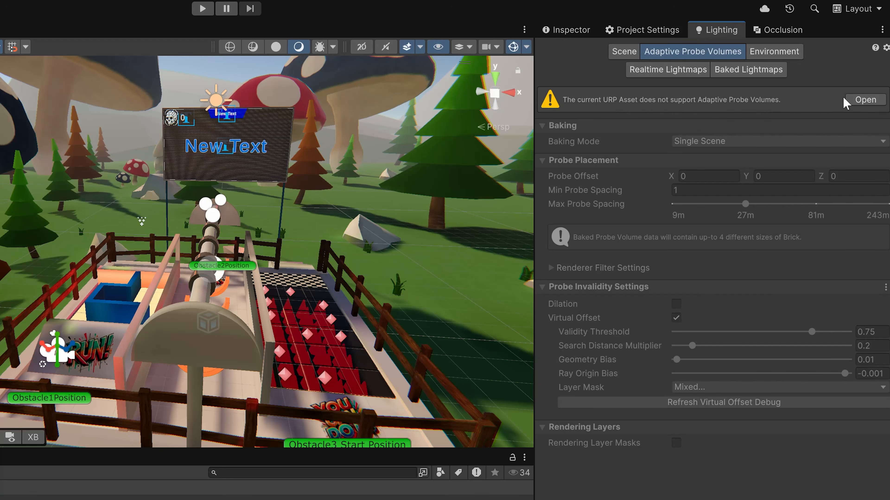
click(865, 99)
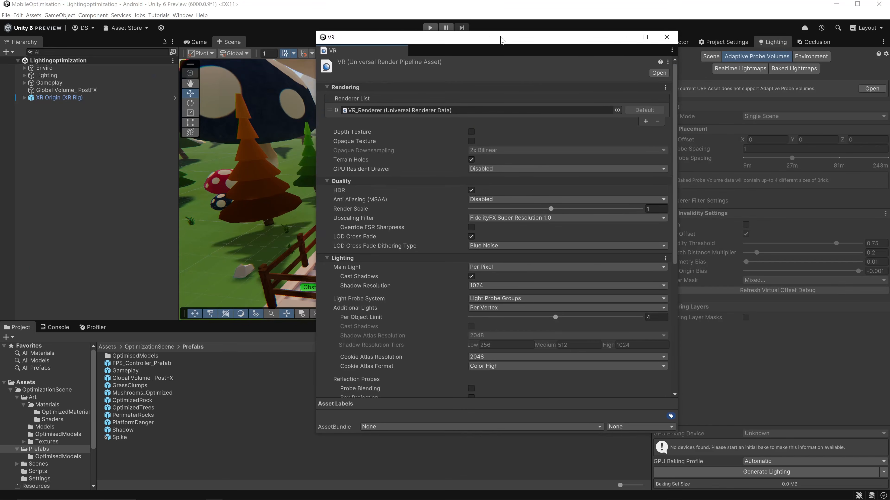
drag(501, 39, 488, 41)
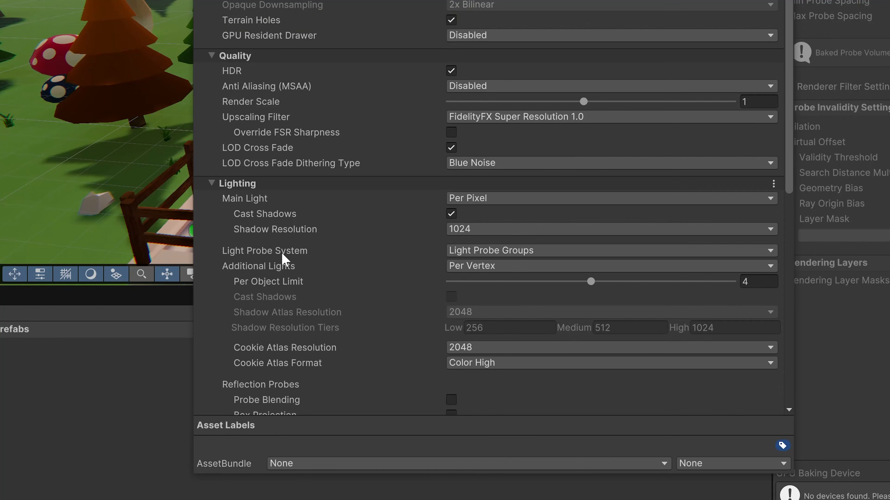
click(521, 251)
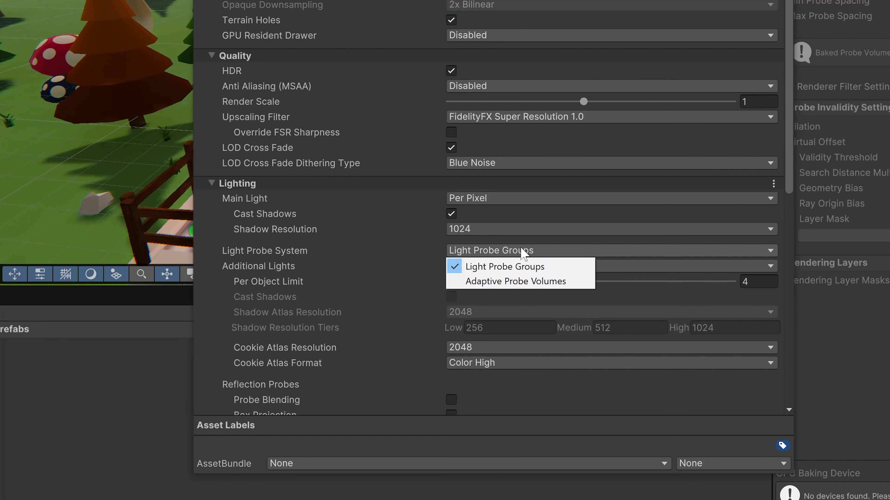
click(521, 281)
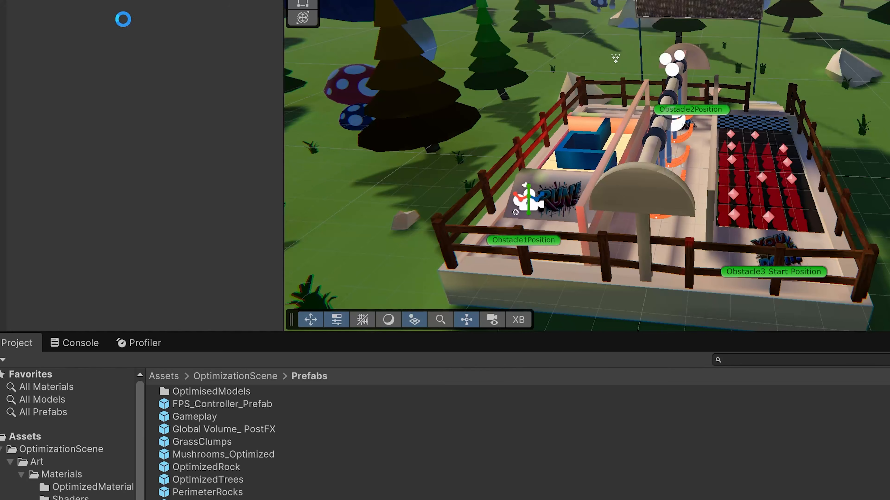
Add an Adaptive Probe Volume light object to the Lightingoptimization scene.
right_click(86, 137)
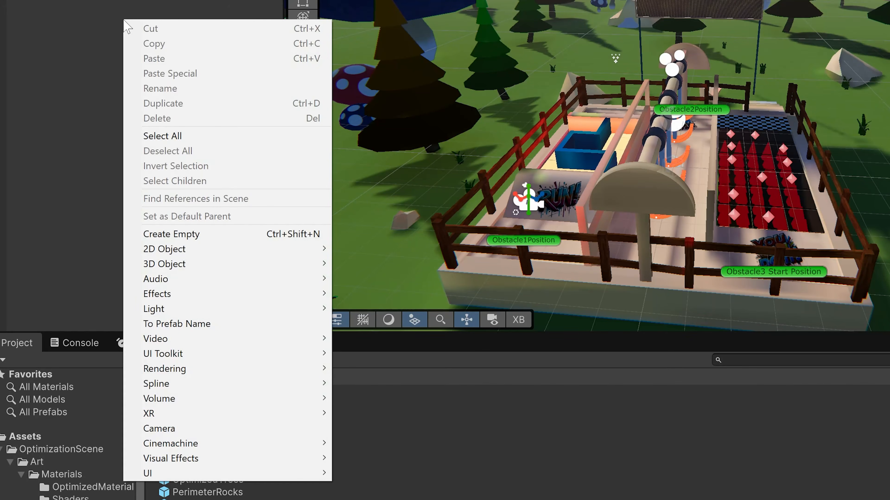
mouse_move(203, 310)
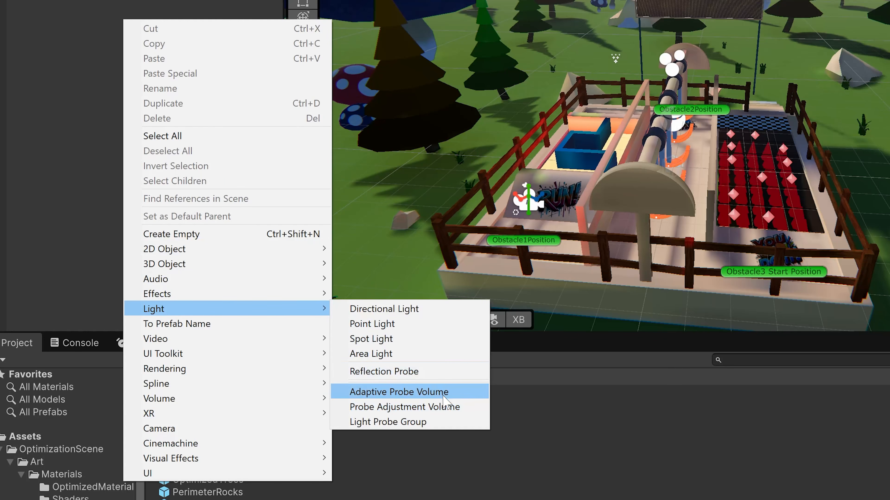
click(445, 396)
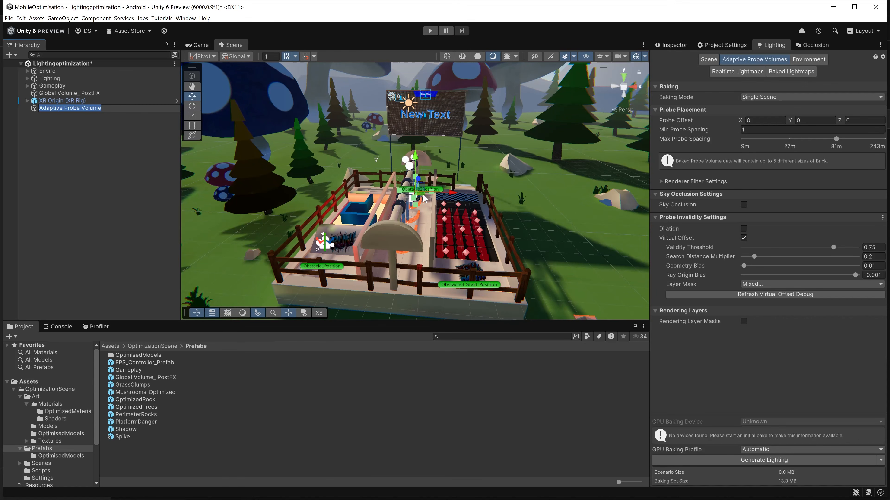
Move the Adaptive Probe Volume away from the obstacle course onto the grass beyond the fence.
drag(424, 199, 588, 150)
middle_drag(582, 168, 547, 174)
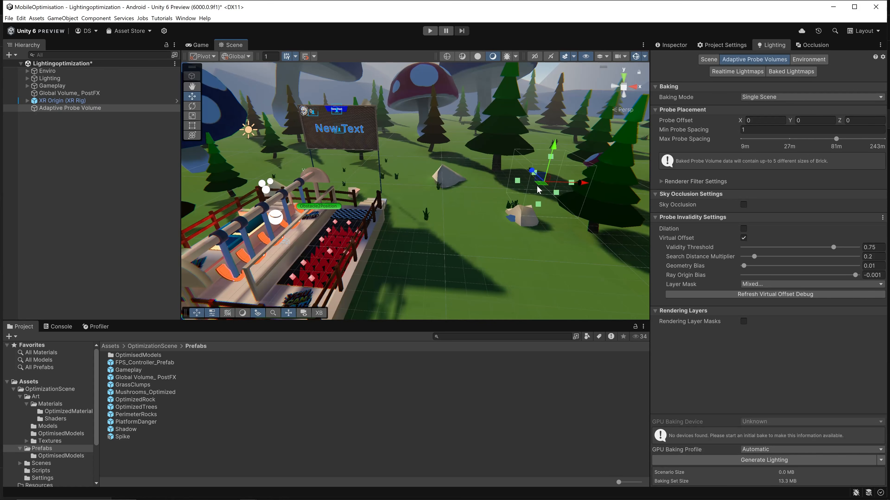
drag(538, 185, 443, 255)
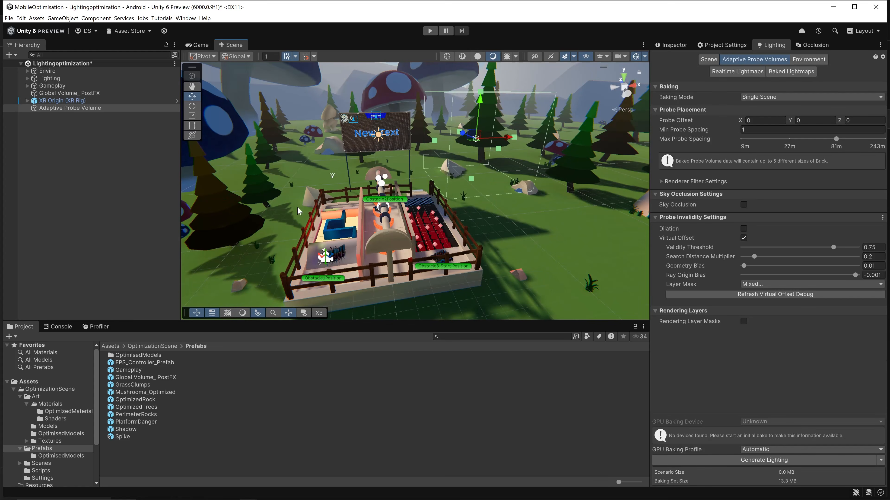
right_drag(326, 242, 322, 259)
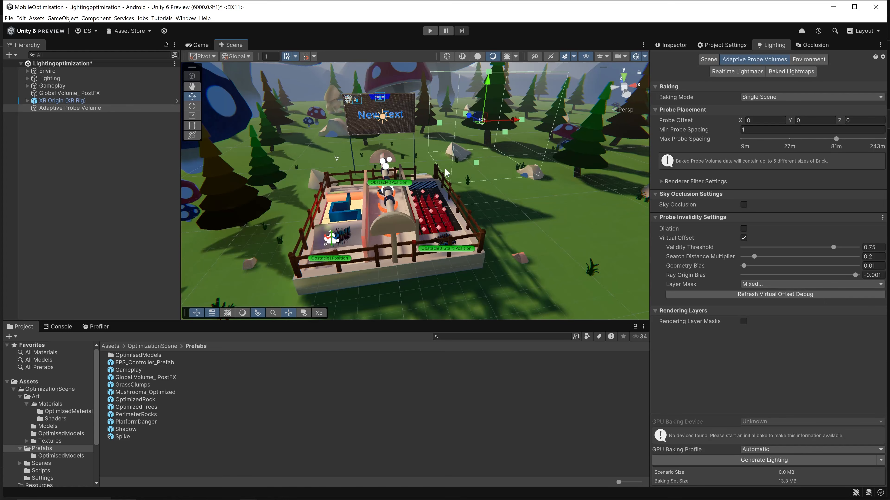
right_drag(448, 174, 432, 156)
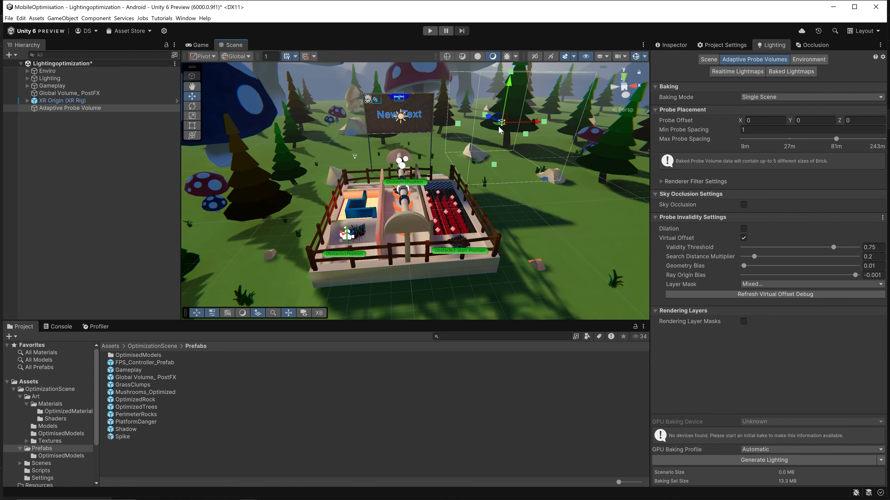
Place the Adaptive Probe Volume over the obstacle course and resize it to enclose the course, about 11.6 × 5.4 × 11.1.
drag(497, 124, 375, 171)
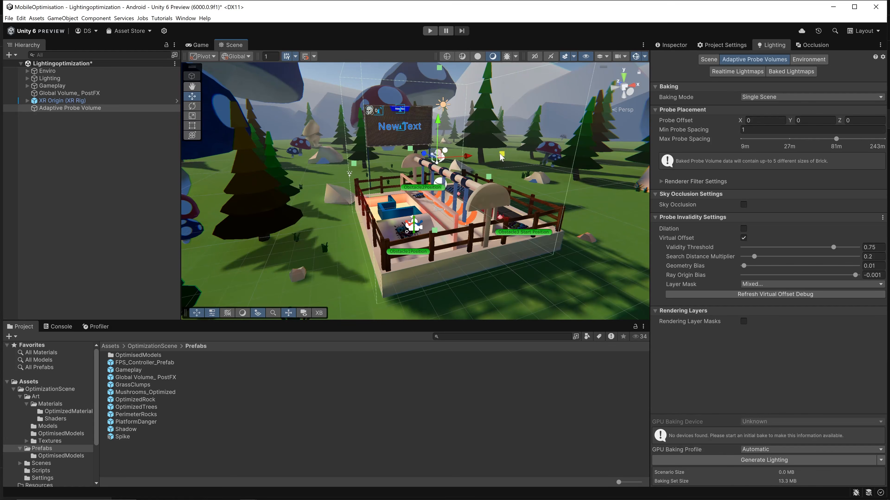
drag(501, 156, 526, 158)
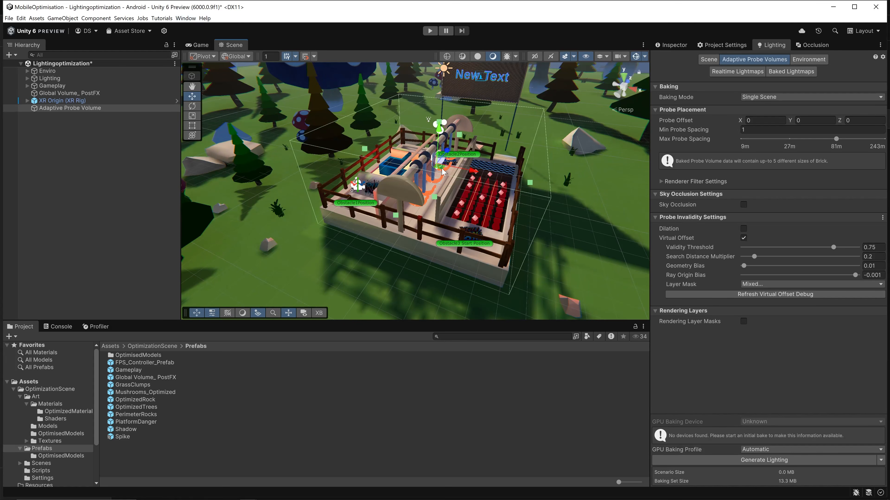
Open the Rendering Debugger and enable Display Cells, Display Bricks and Display Probes for Probe Volumes.
click(189, 18)
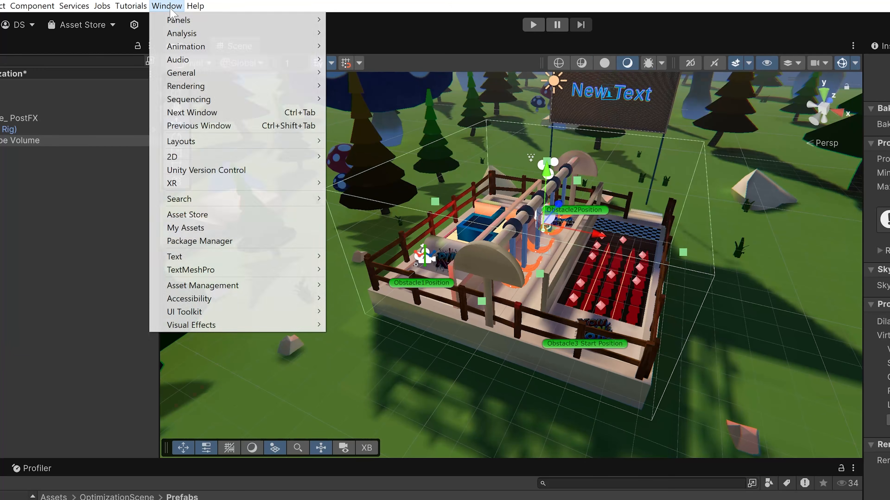
mouse_move(200, 38)
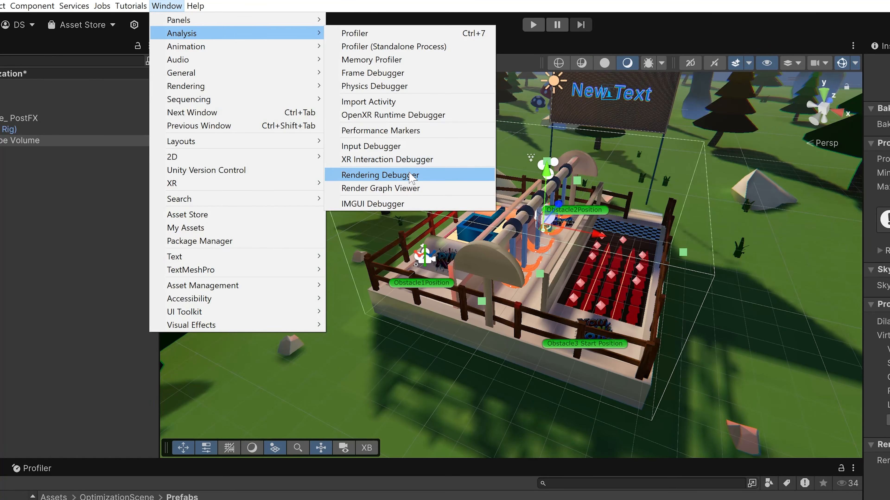
click(407, 175)
click(42, 364)
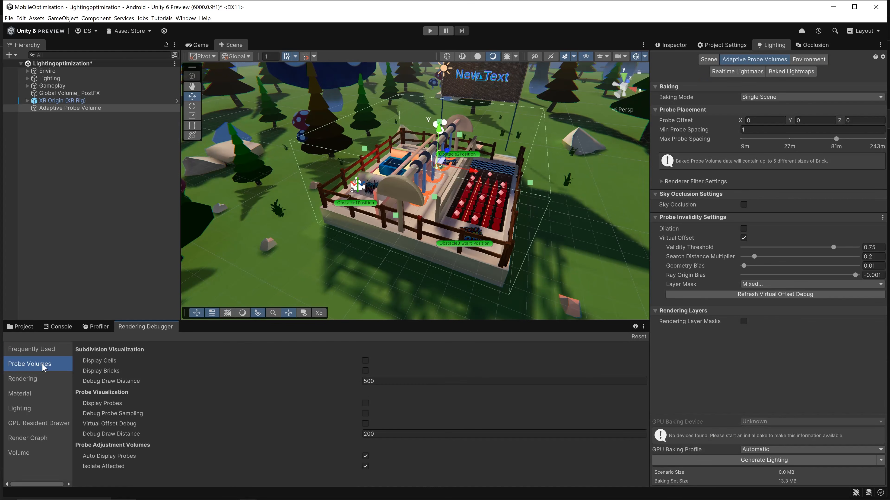
click(365, 362)
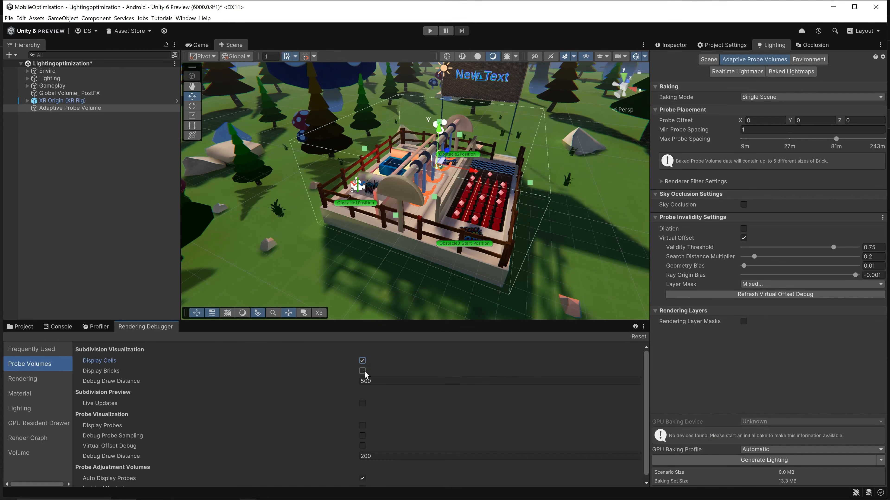
click(364, 372)
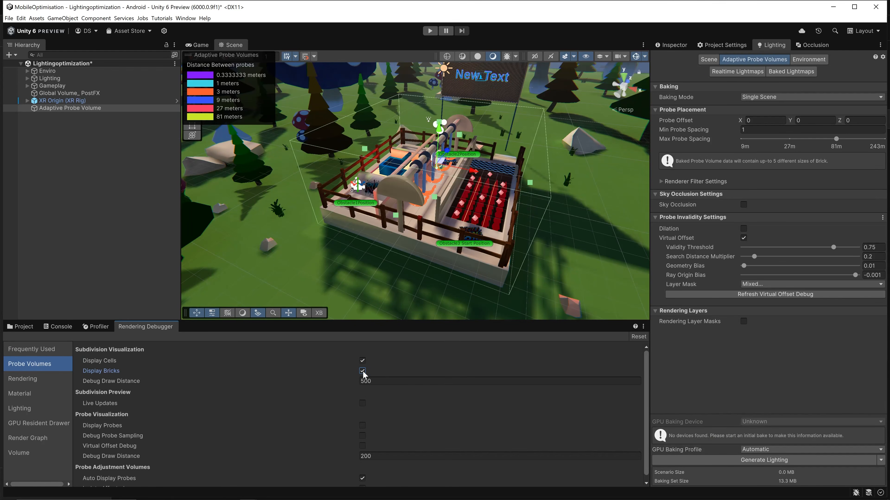
click(363, 426)
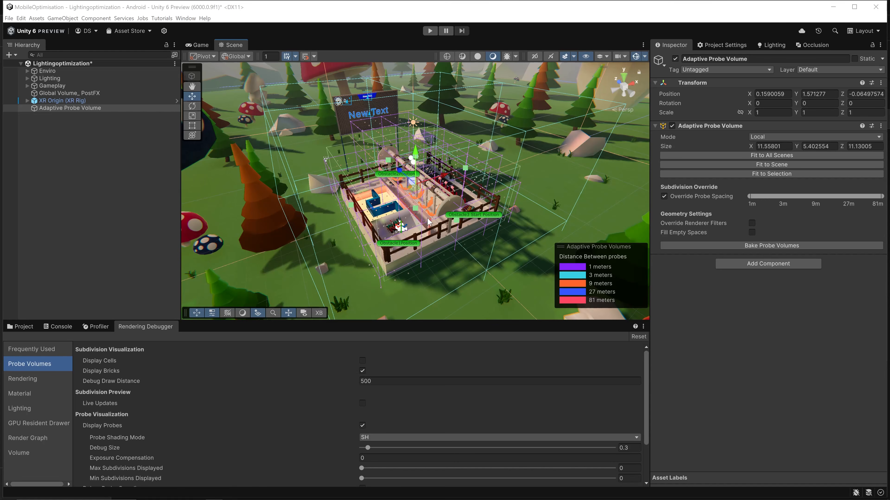
Add a second Adaptive Probe Volume to the scene and name it Adaptive Probe Volume_Environment.
scroll(402, 248, up, 6)
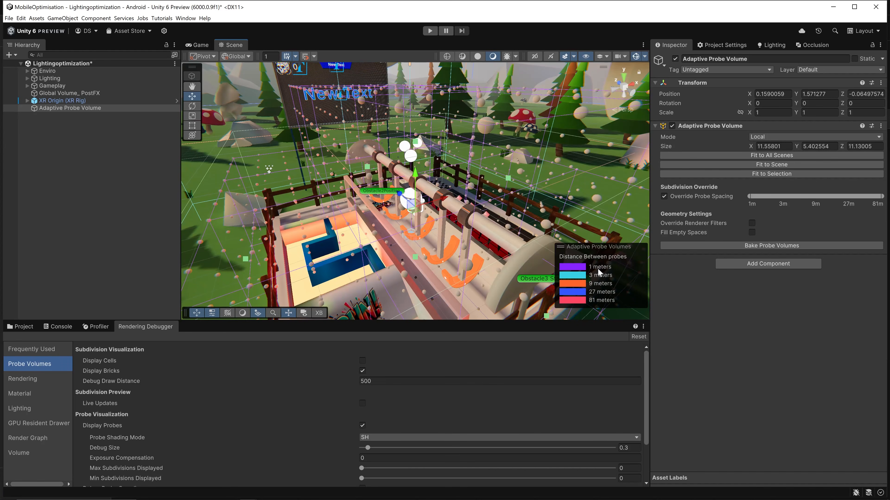
scroll(455, 114, down, 6)
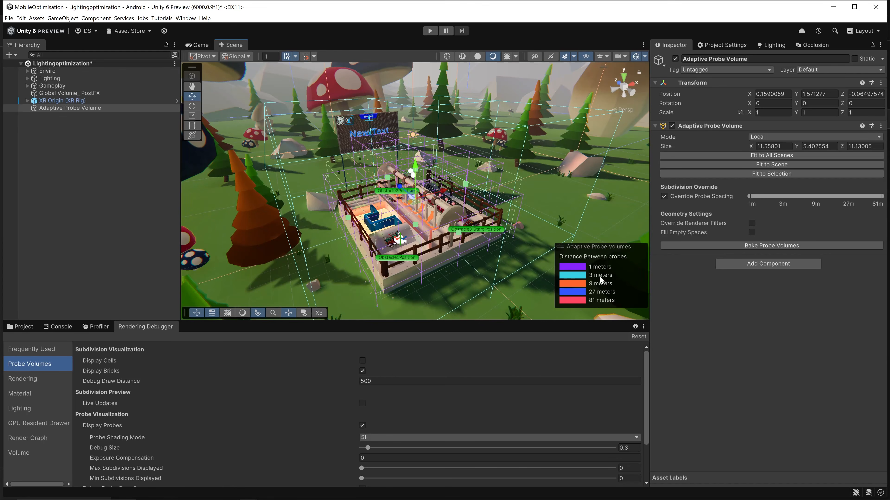
scroll(373, 209, up, 5)
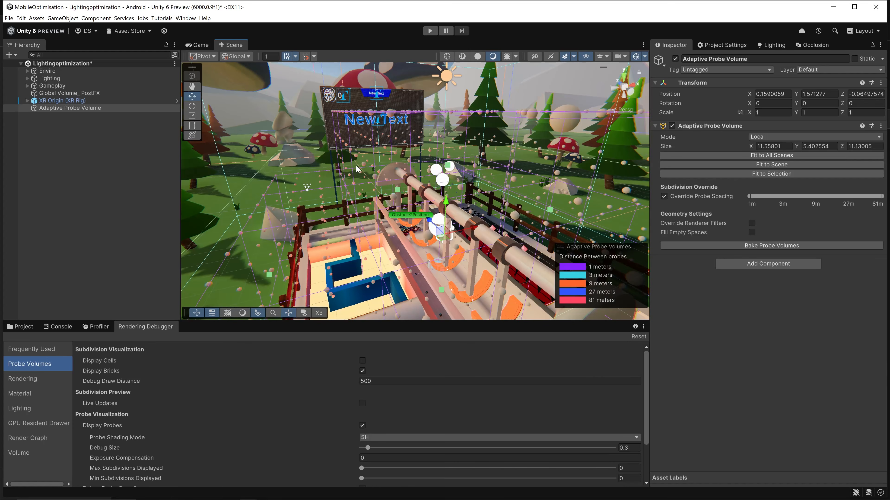
middle_drag(356, 167, 361, 129)
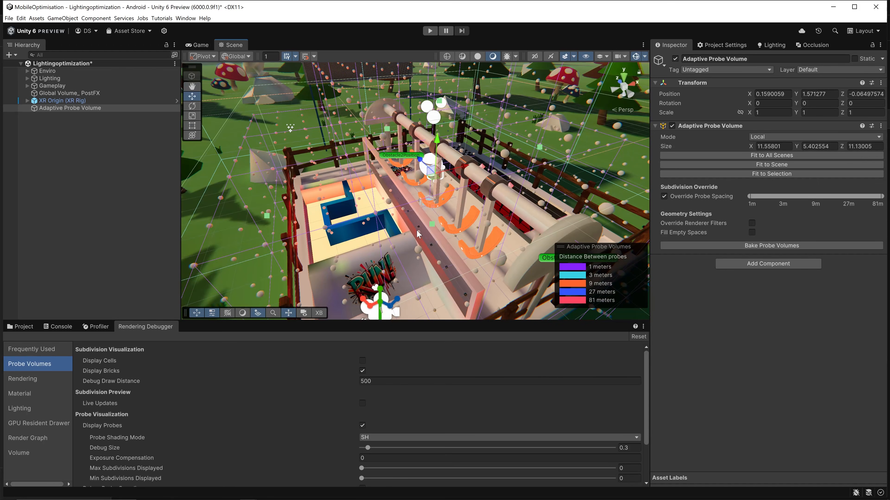
click(122, 166)
right_click(84, 172)
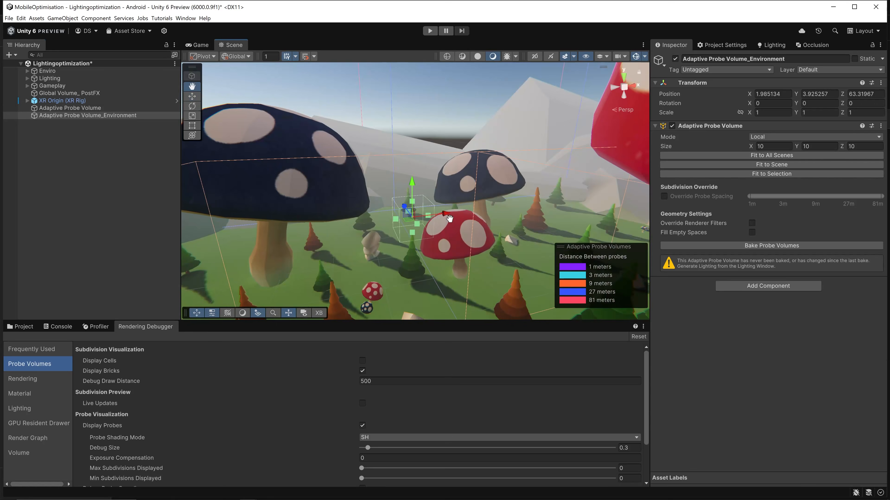
Fit the Adaptive Probe Volume_Environment to the whole scene and frame it in the view.
right_drag(427, 169, 432, 184)
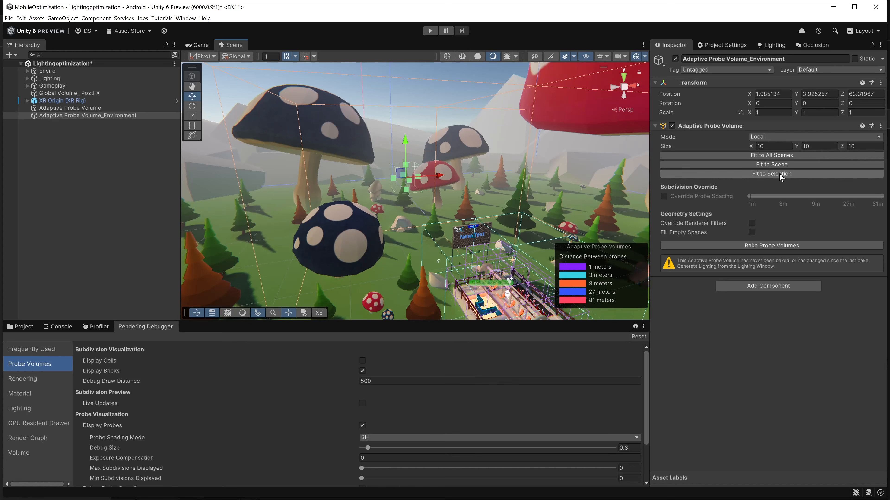
click(771, 163)
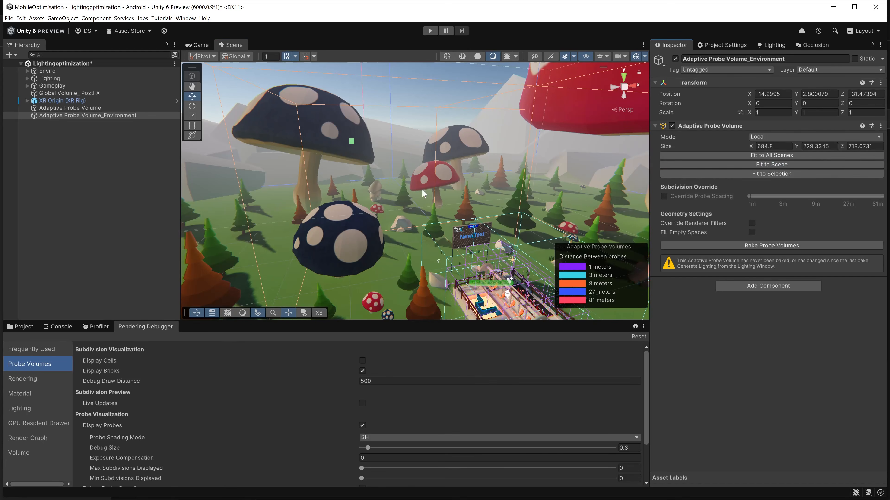
key(f)
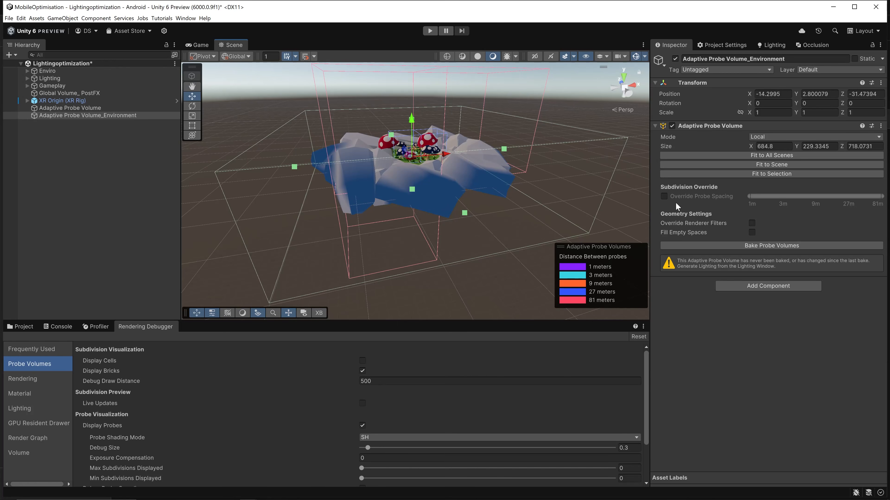
Override the environment volume's probe spacing to 27m–81m and bake the probe volumes.
click(664, 196)
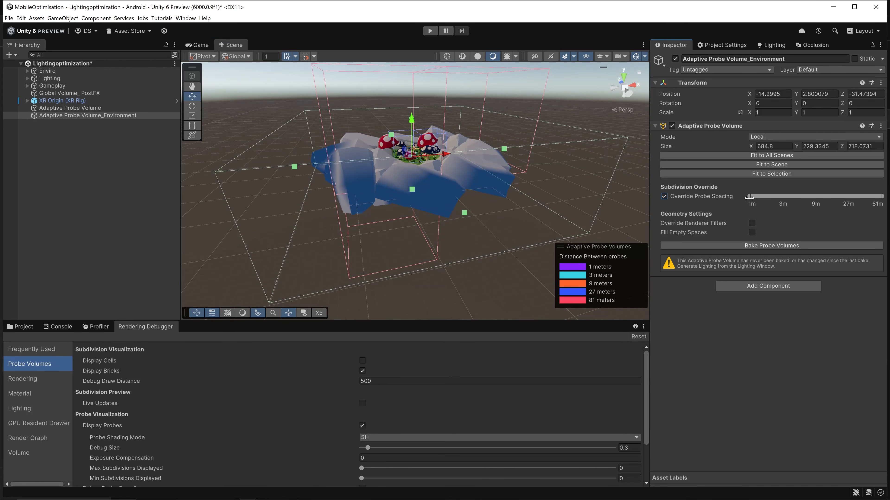
drag(749, 198, 840, 195)
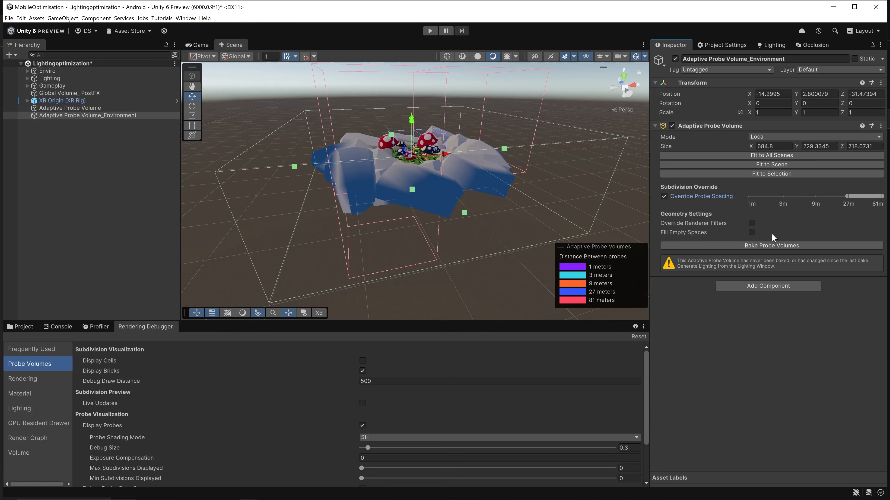
click(774, 246)
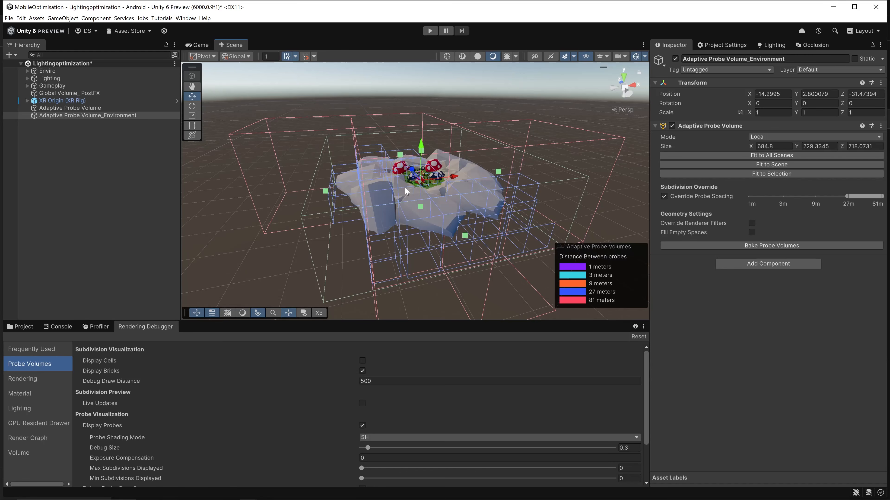
scroll(404, 187, up, 3)
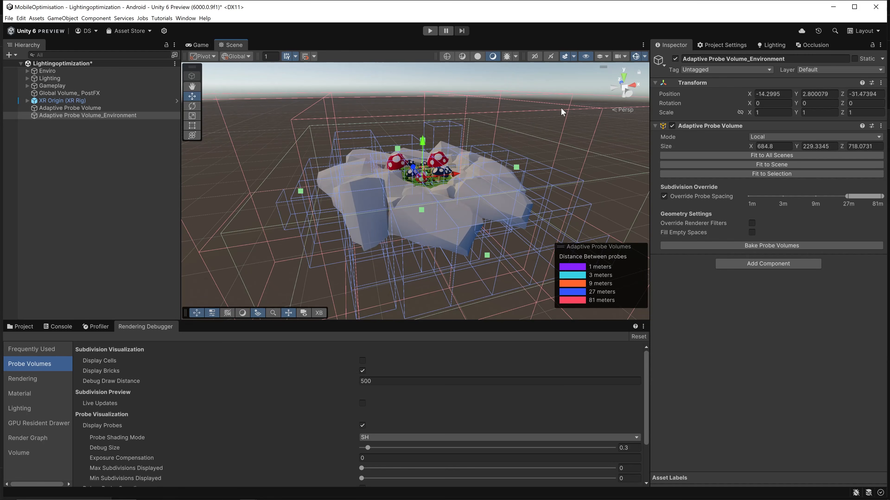
scroll(536, 159, up, 8)
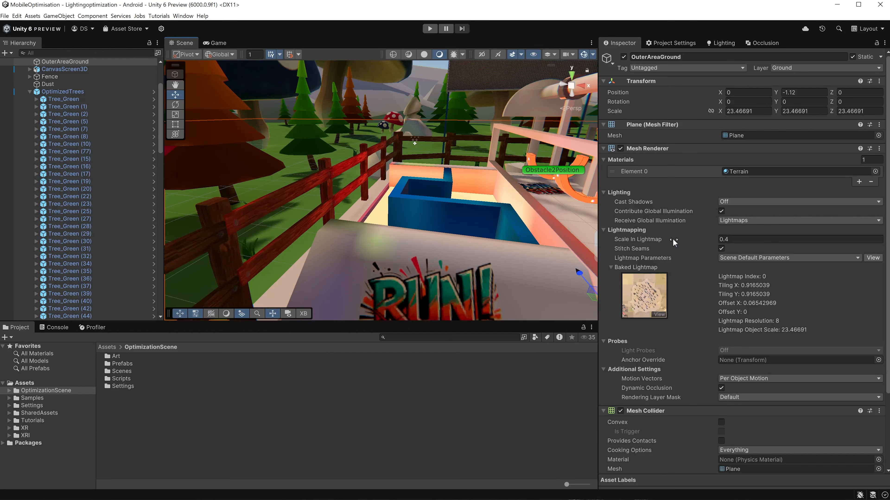
Review the OuterAreaGround lightmapping settings, the Adaptive Probe Volume's probes and the orange tree's fake shadow.
click(640, 240)
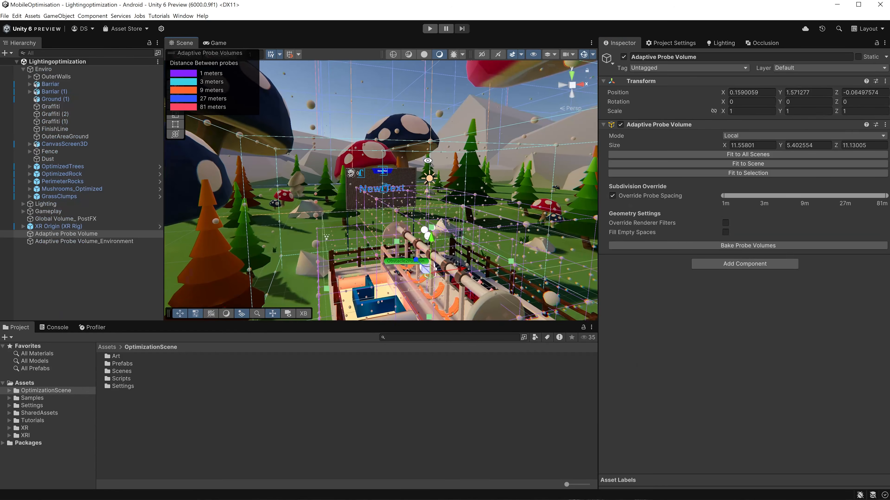
mouse_move(452, 162)
right_down()
mouse_move(474, 143)
mouse_move(468, 158)
right_up()
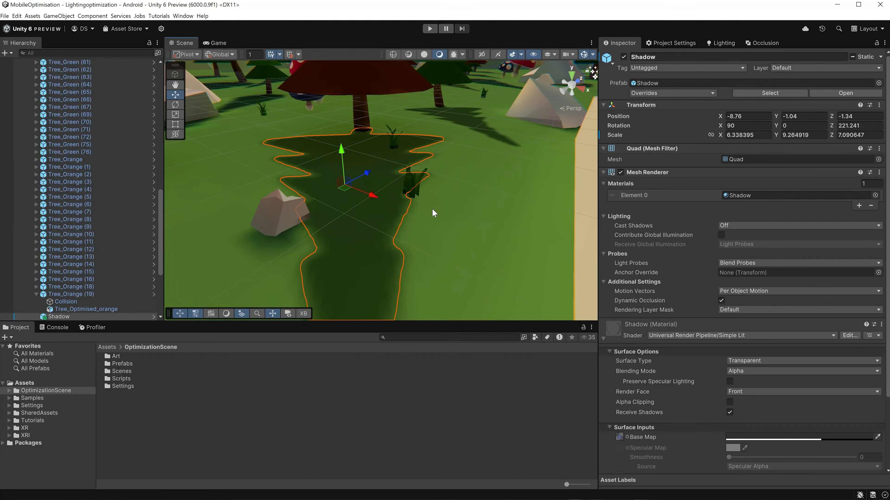
right_drag(432, 210, 393, 240)
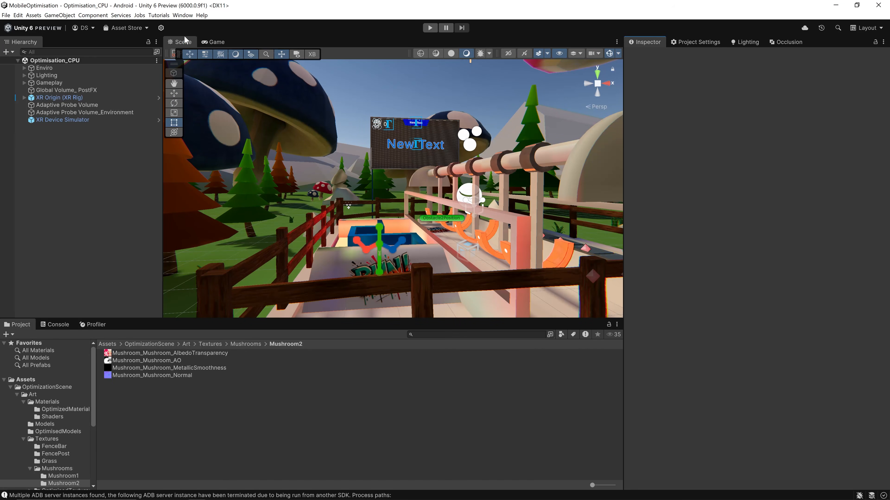
Open the Profile Analyzer for the Optimisation_CPU scene and set its floating window aside from the editor.
click(183, 15)
mouse_move(221, 35)
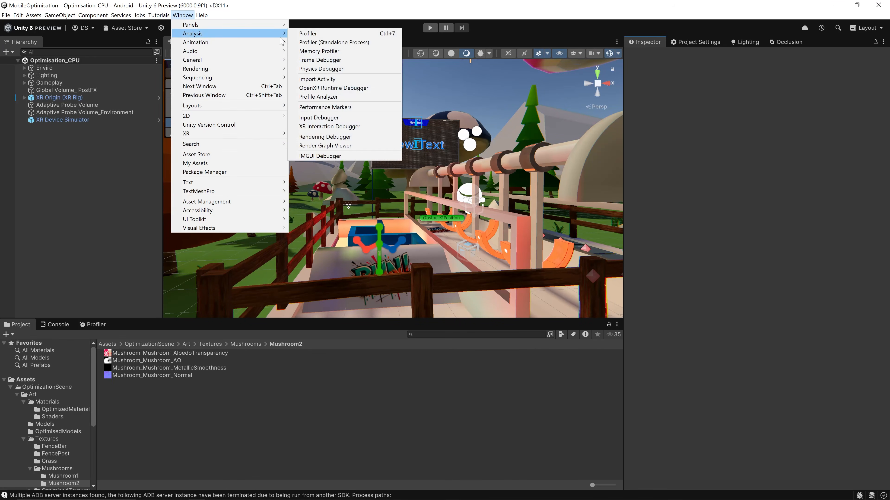
click(318, 96)
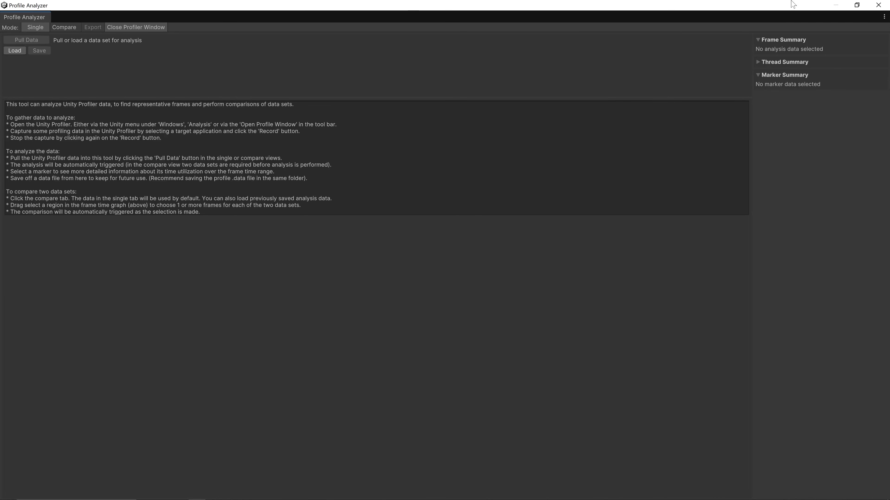
click(854, 7)
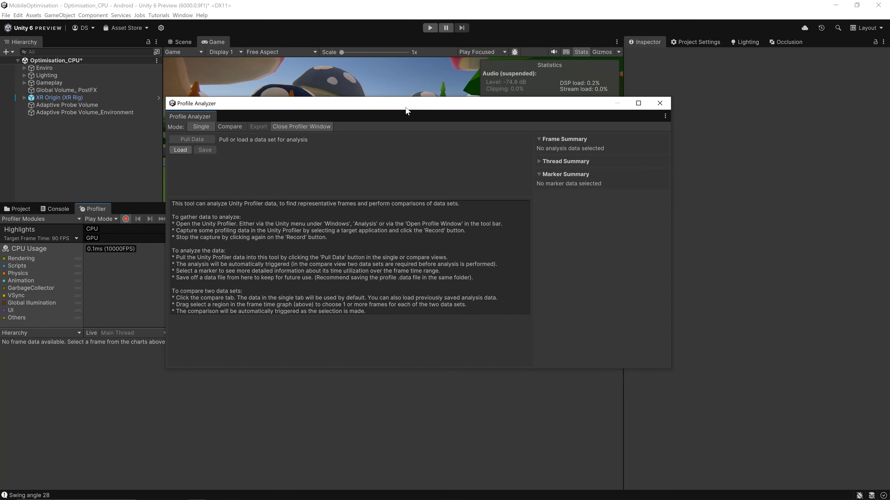
drag(407, 106, 889, 107)
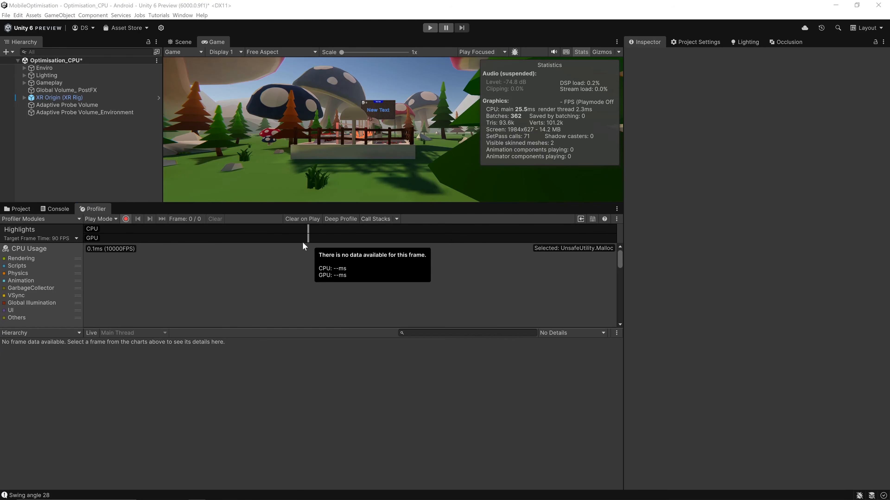
Run the scene in Play mode to record profiler frames, pull them into the Profile Analyzer and stop playback.
click(430, 28)
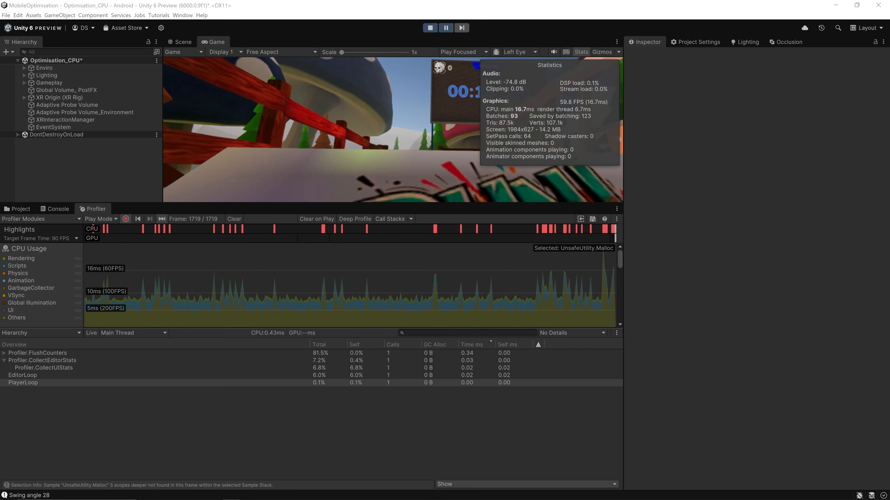
drag(889, 119, 284, 129)
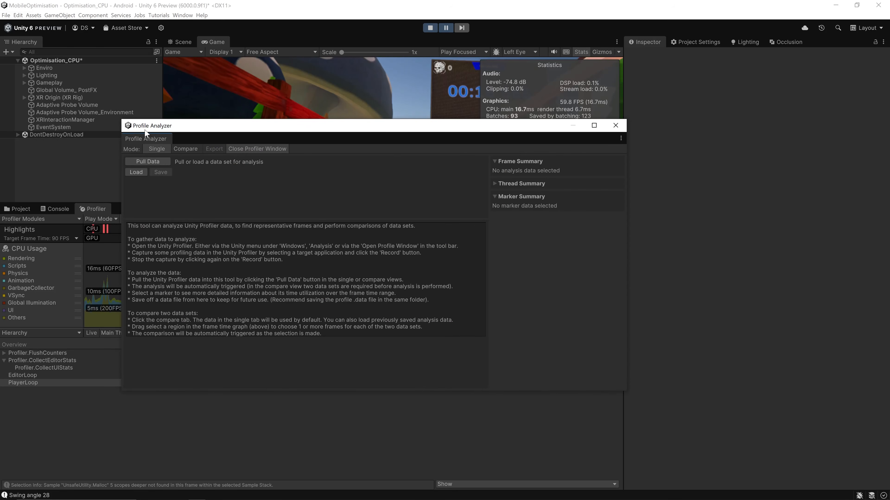
click(144, 161)
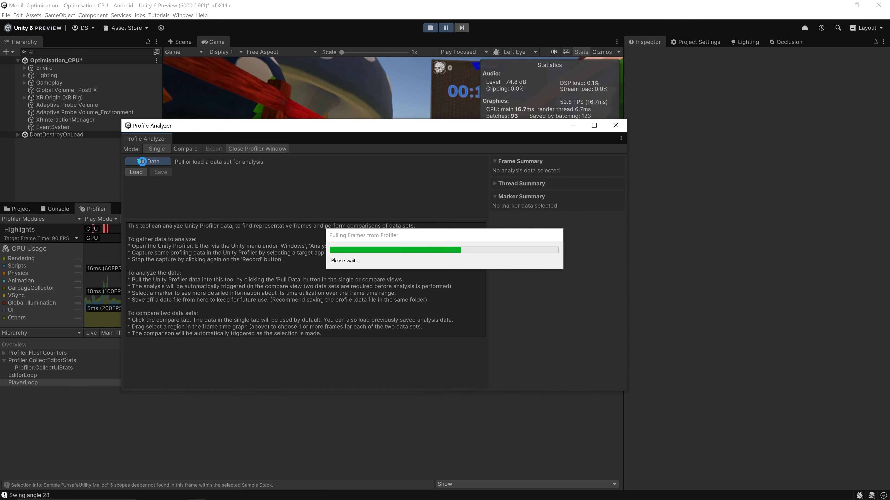
click(431, 27)
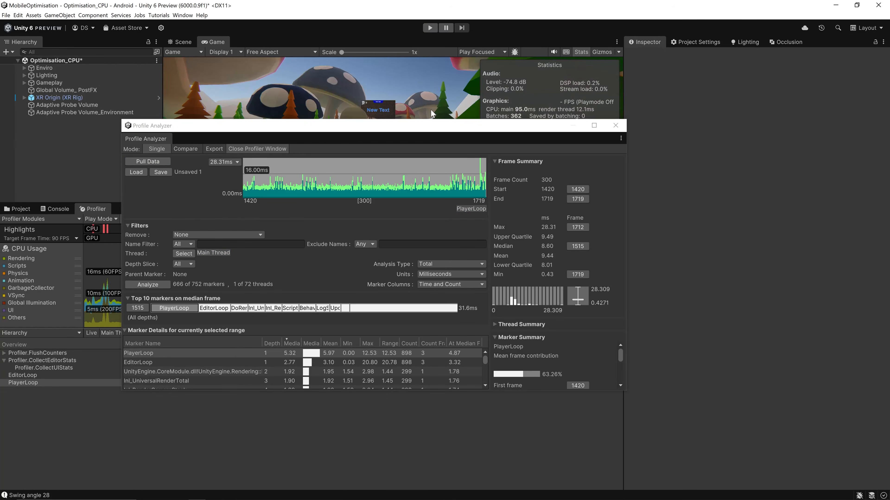
Maximize the Profile Analyzer and examine frame 1439 in the frame time graph.
double_click(427, 125)
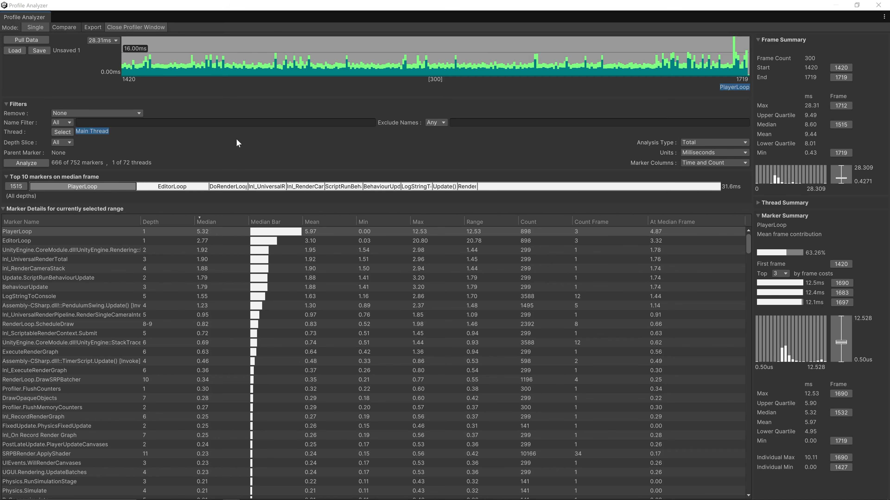
click(162, 63)
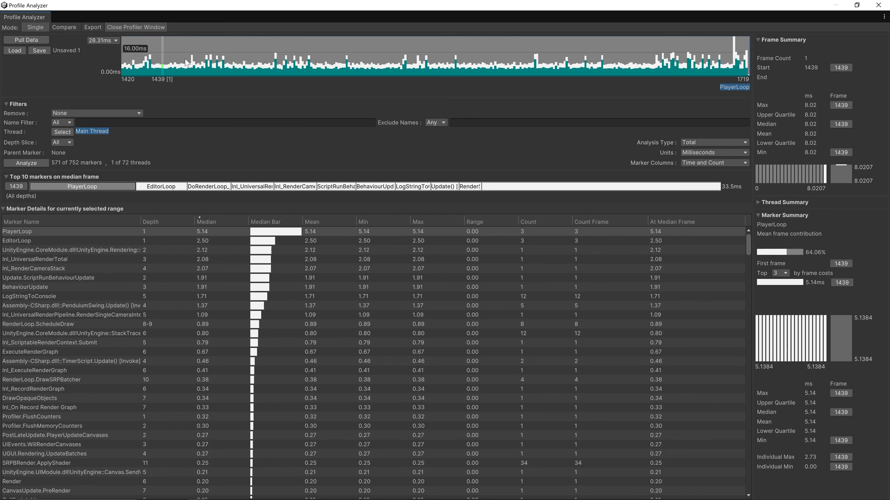
mouse_move(164, 64)
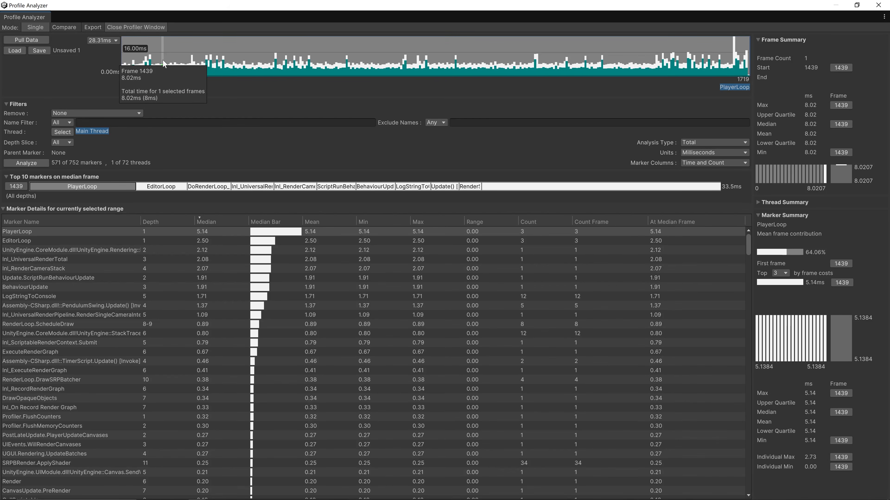
Select frames 1440 to 1674 in the frame time graph and examine the PlayerLoop and EditorLoop markers.
mouse_move(164, 63)
mouse_down()
mouse_move(518, 52)
mouse_move(655, 59)
mouse_up()
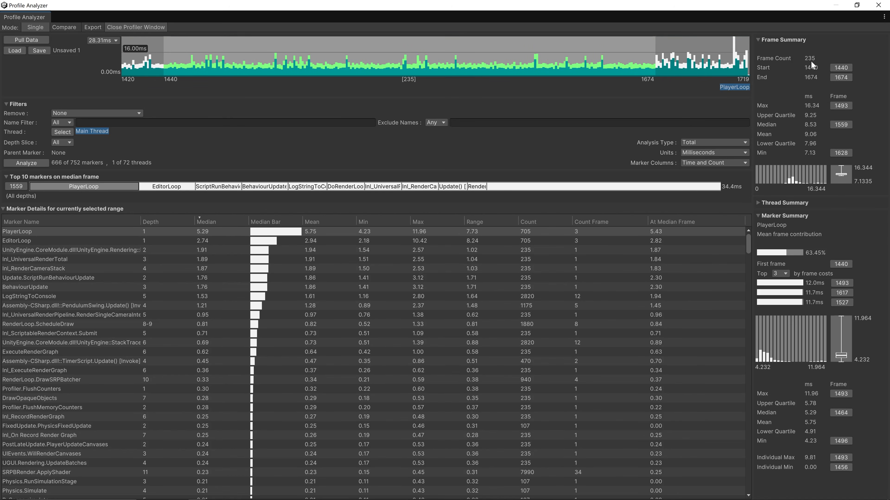
mouse_move(809, 108)
mouse_move(95, 188)
click(101, 249)
click(102, 232)
click(75, 241)
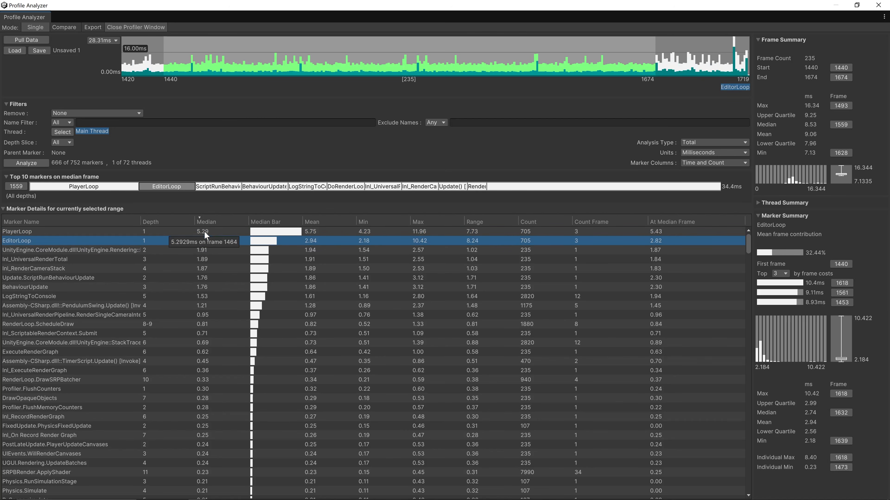
click(122, 231)
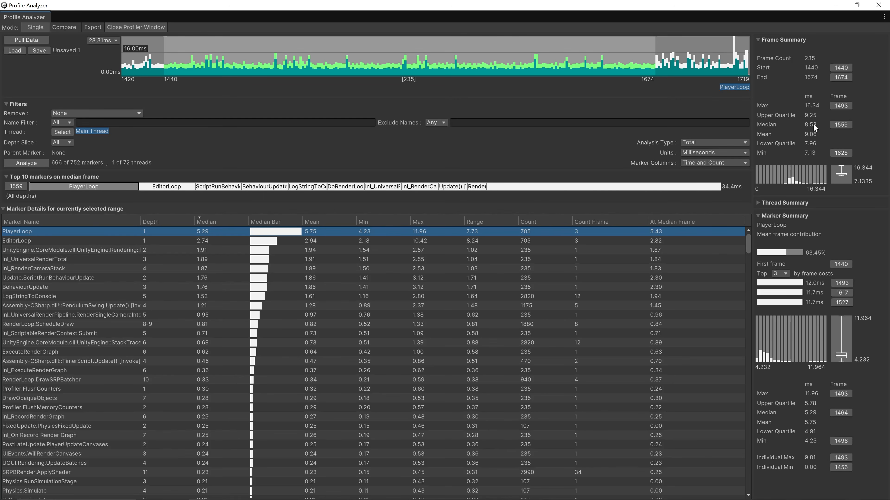
click(258, 89)
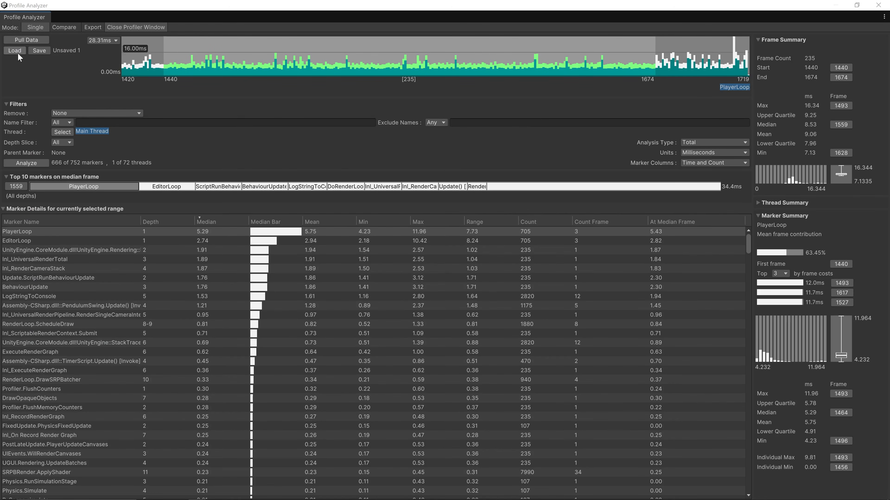
Load UnoptimizedData as the second data set in Compare mode and examine the frame summary and marker differences between both captures.
click(63, 28)
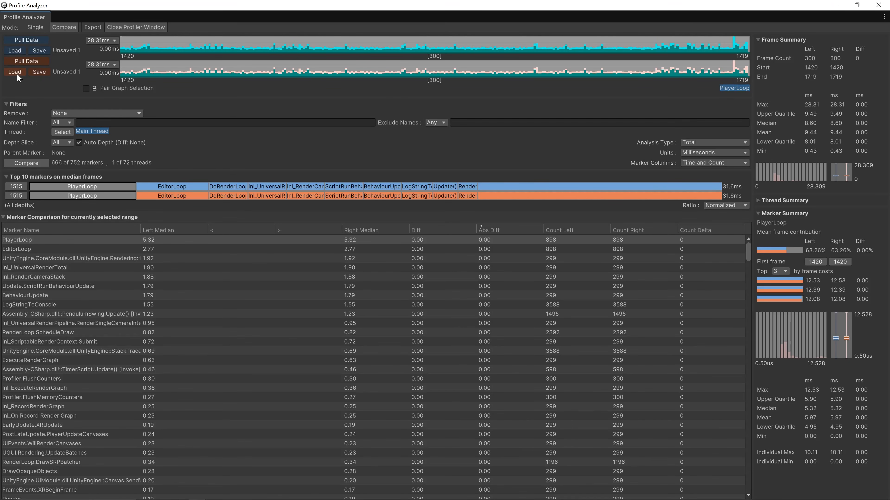
click(16, 74)
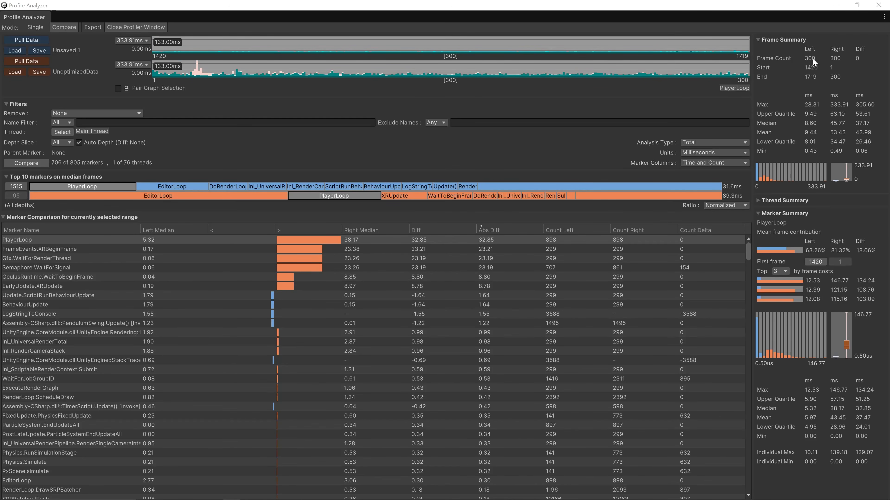
mouse_move(810, 132)
mouse_move(837, 137)
mouse_move(865, 136)
mouse_move(355, 242)
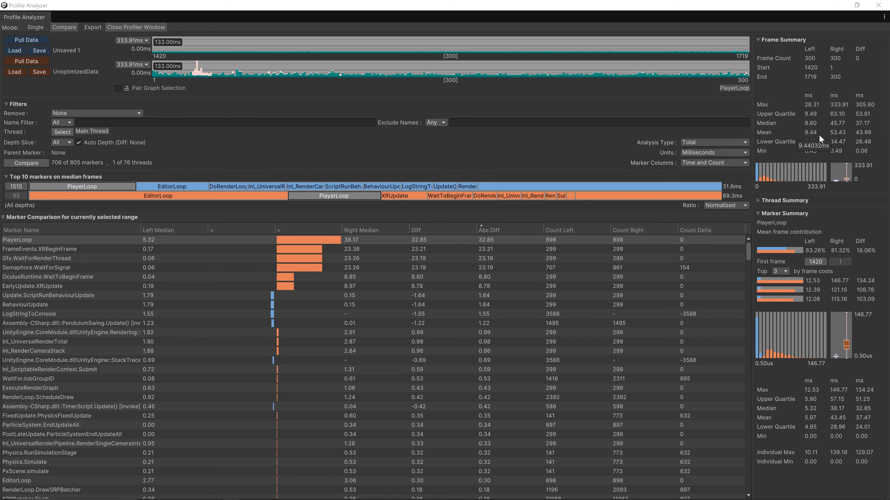
mouse_move(349, 340)
mouse_move(196, 304)
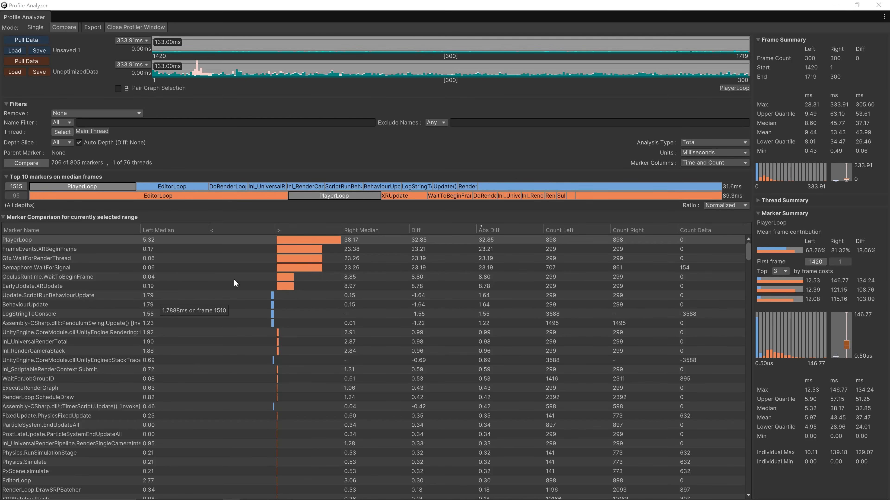
drag(206, 276, 299, 276)
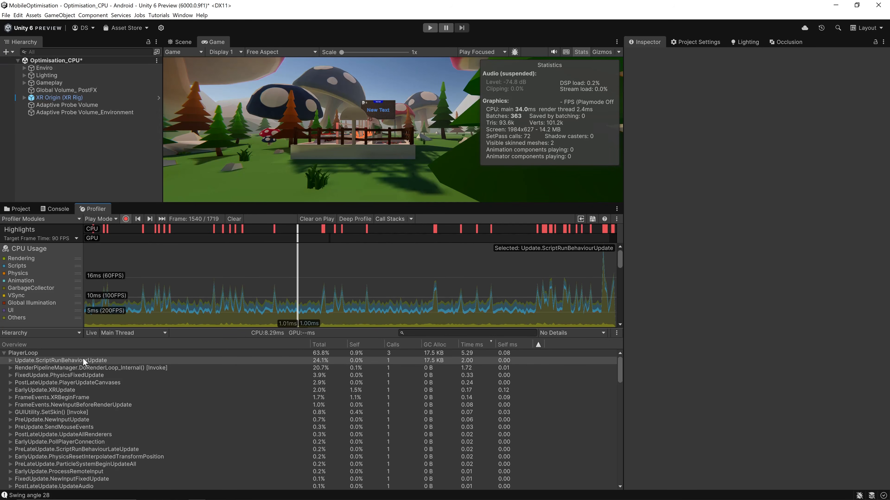
In the Unity Profiler, expand Update.ScriptRunBehaviourUpdate down to BehaviourUpdate and examine the costs of PendulumSwing.Update() and TimerScript.Update().
click(10, 360)
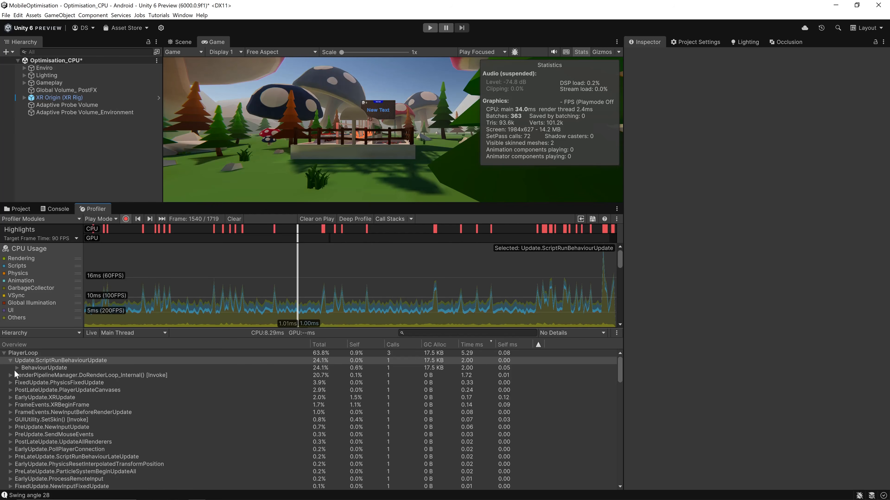
click(17, 368)
click(34, 368)
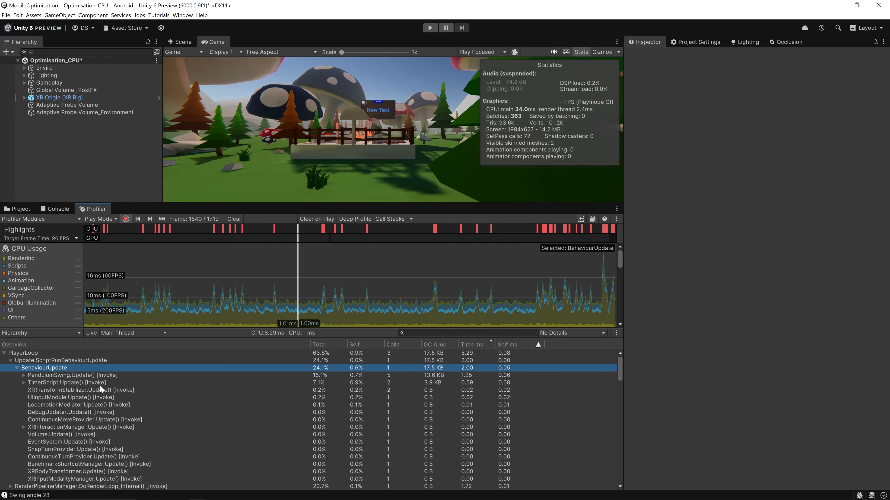
click(83, 374)
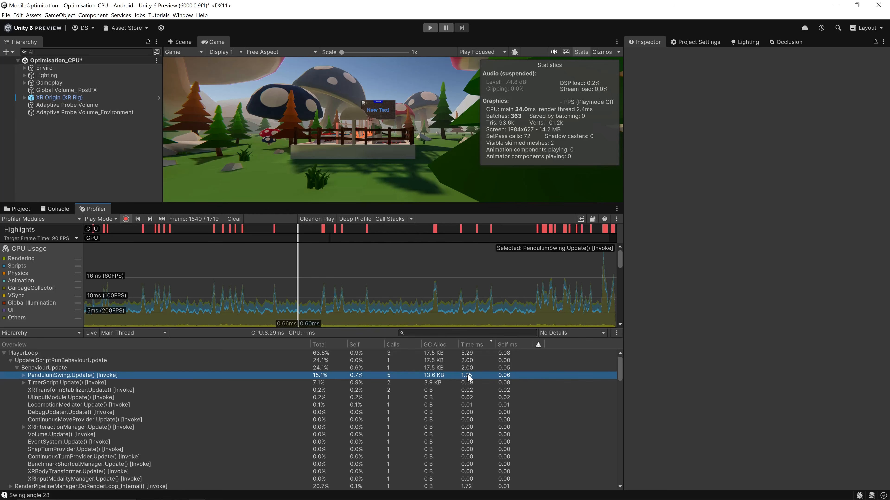
click(471, 383)
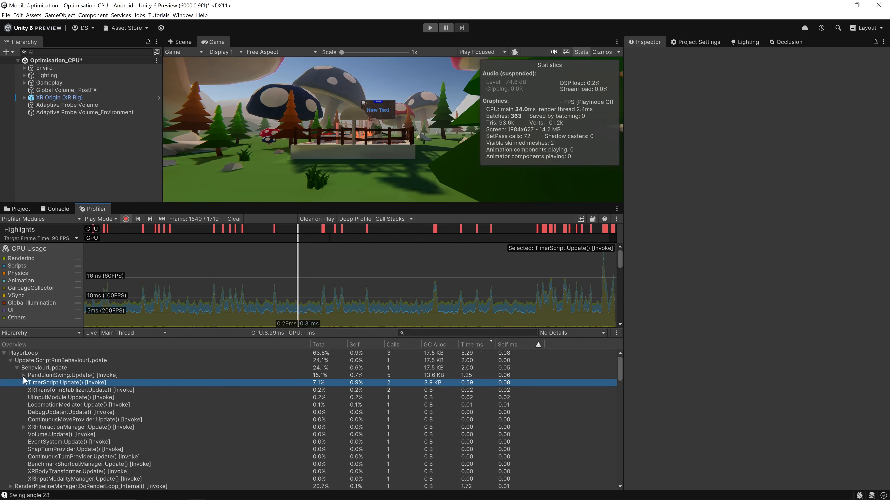
click(63, 375)
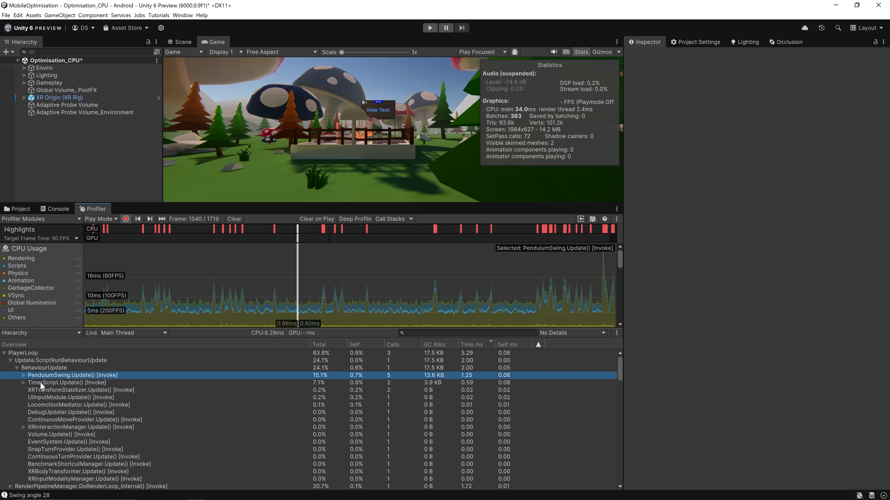
click(79, 384)
click(23, 382)
click(49, 382)
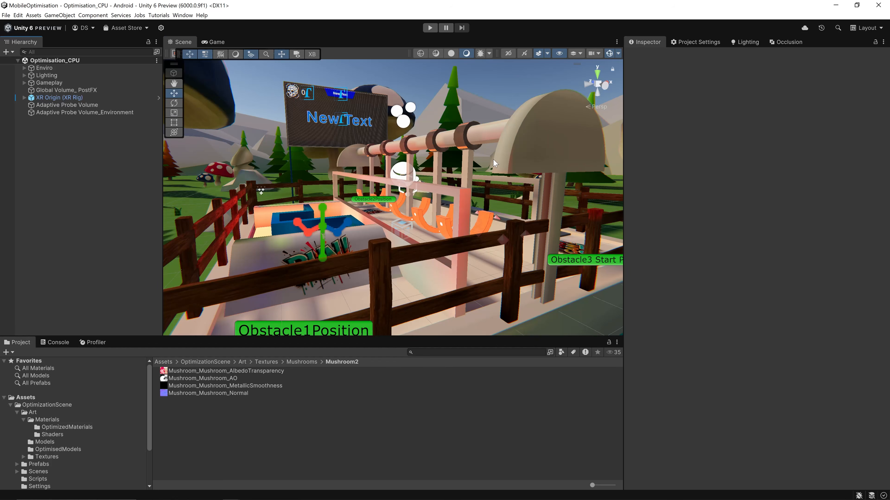
Switch to Visual Studio and review the Start and Update methods and the Debug.Log calls in PendulumSwing.cs.
click(463, 144)
key(alt+Tab)
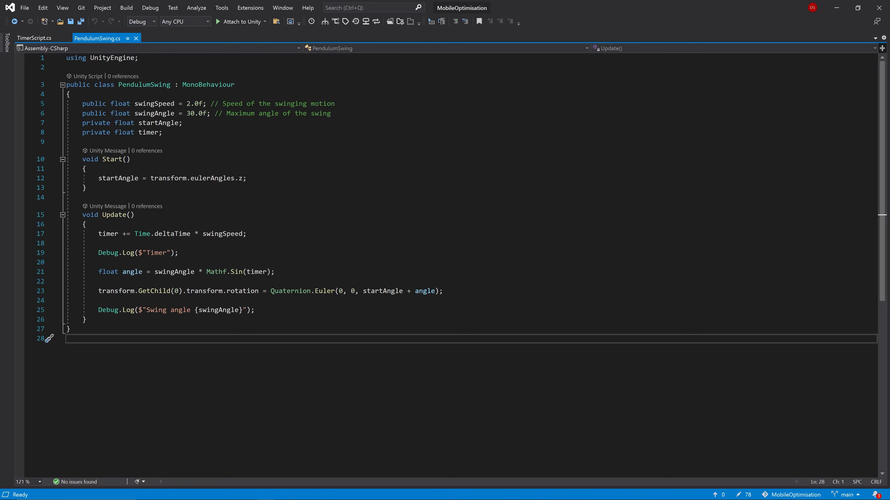
drag(82, 159, 86, 320)
drag(195, 310, 246, 310)
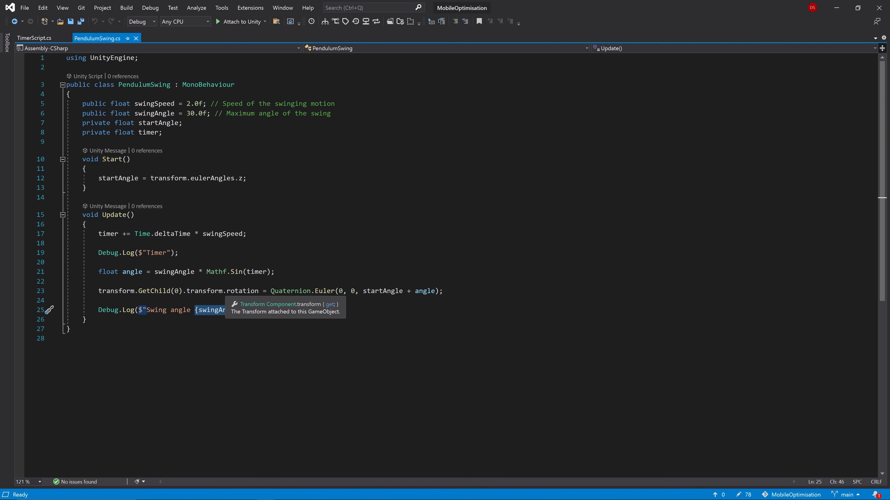
drag(98, 310, 132, 313)
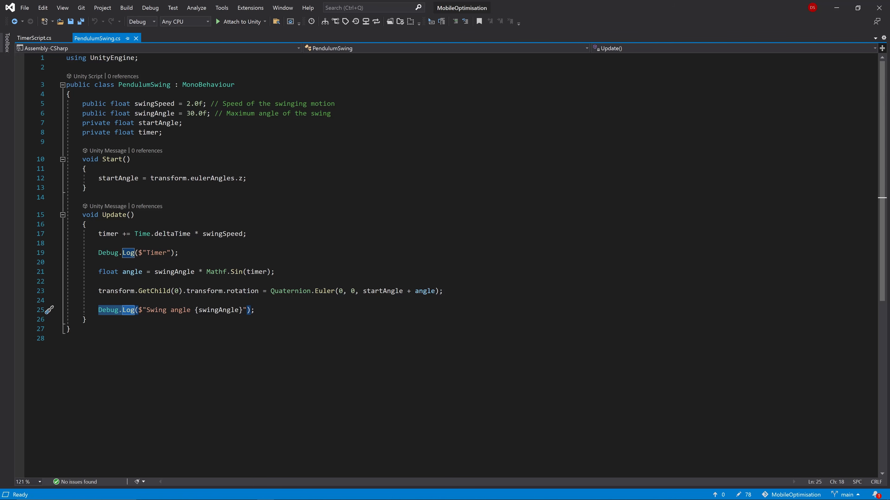
Delete both Debug.Log calls, "Timer" and "Swing angle", from the Update method of PendulumSwing.cs.
click(255, 310)
drag(256, 310, 99, 311)
key(BackSpace)
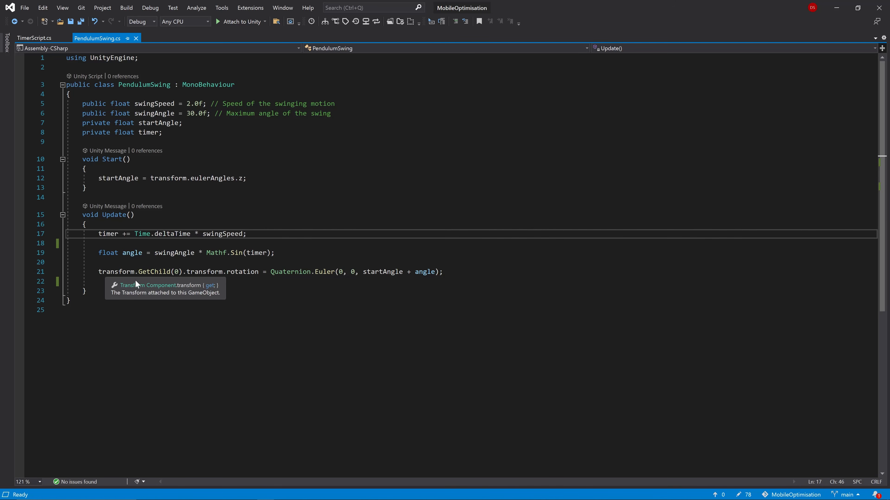
Inspect the SwingArm child of SwingArmModel (4) in Unity, then review the transform.GetChild(0) call in PendulumSwing.cs in Visual Studio.
key(alt+Tab)
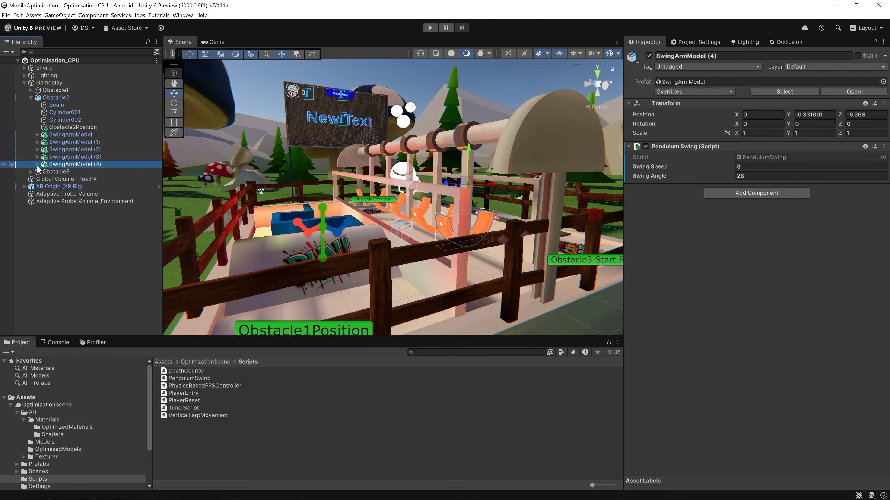
click(37, 164)
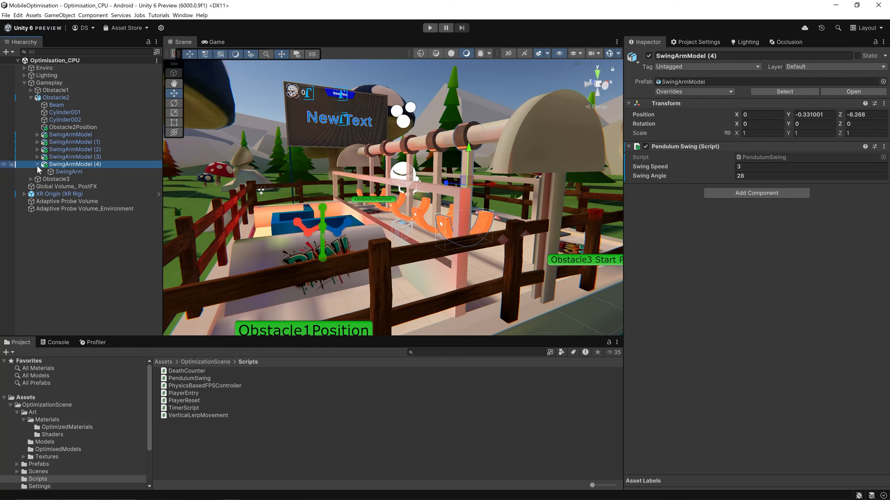
click(98, 172)
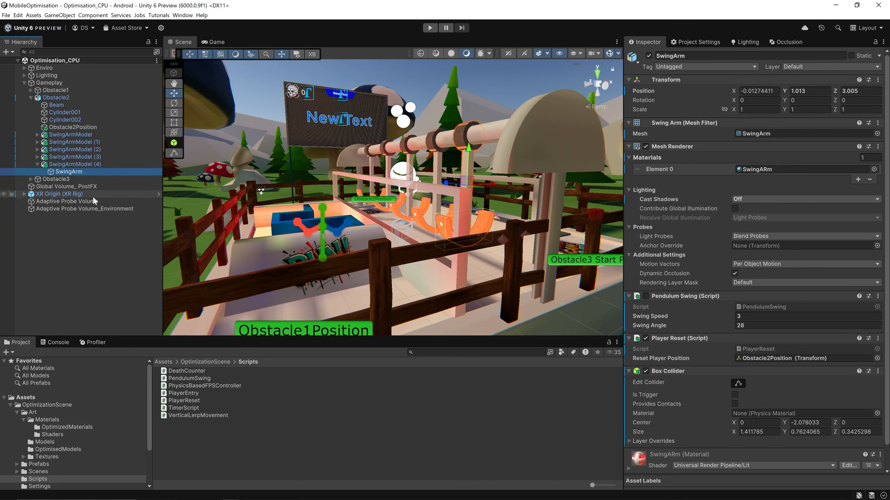
key(alt+Tab)
click(98, 272)
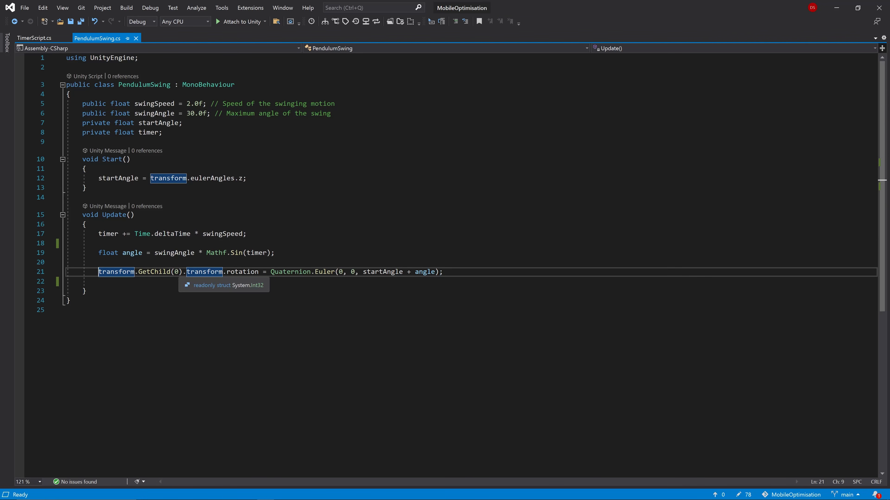
click(99, 281)
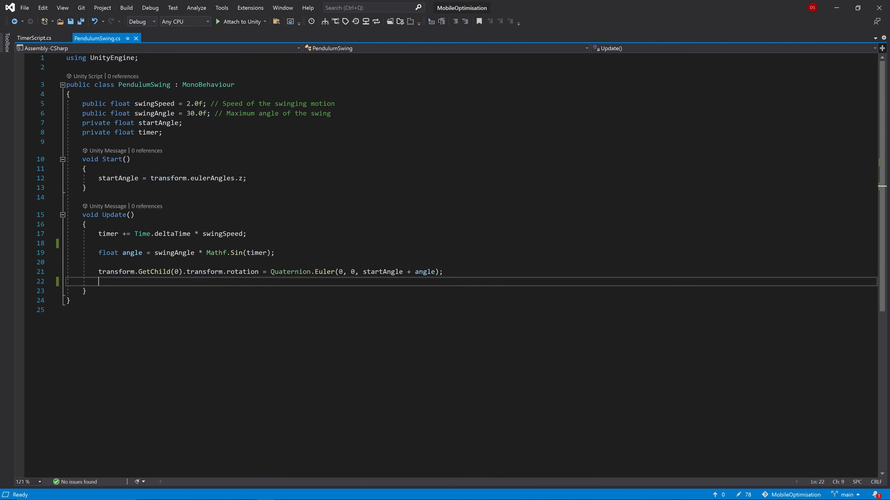
drag(182, 272, 49, 271)
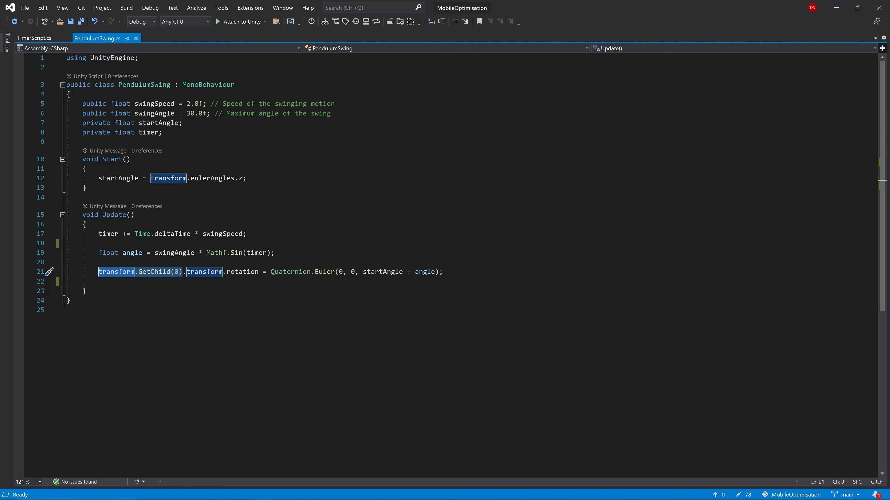
Declare the field "[SerializeField] Transform swingarm;" below the timer variable in PendulumSwing and save the script.
click(83, 142)
key(Return)
key(Up)
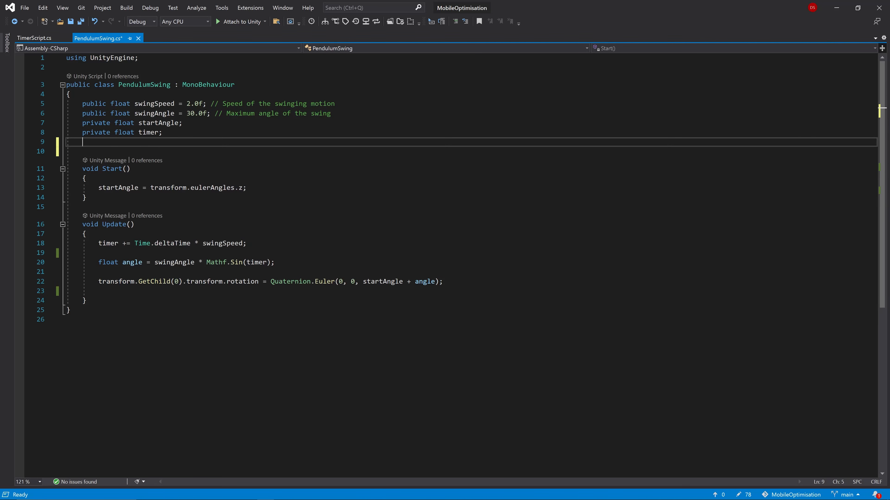
text([SerializeField] Transform swingarm)
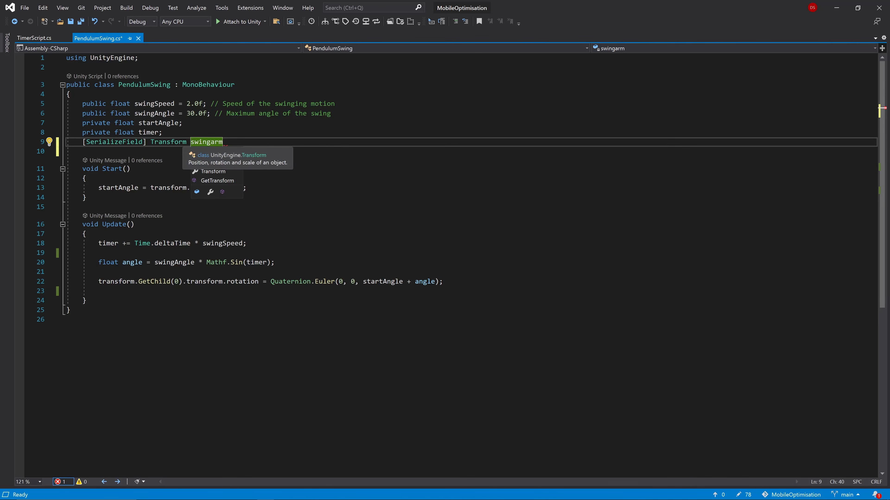
text(;)
key(ctrl+s)
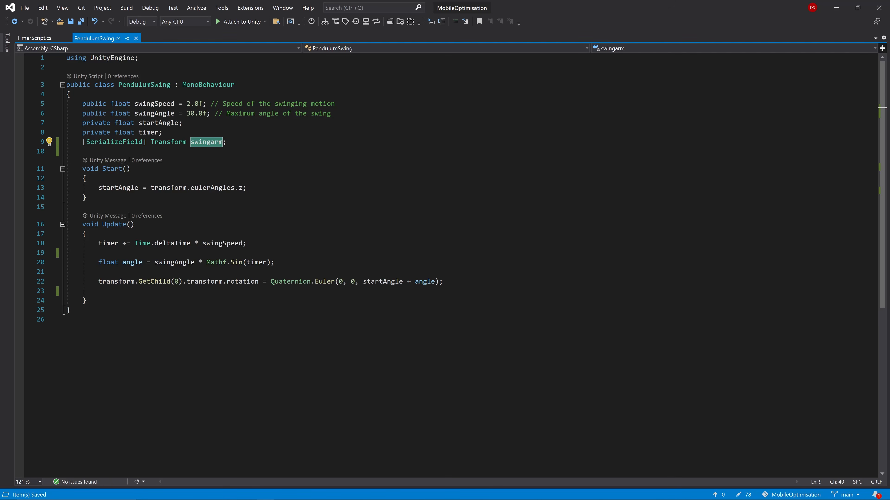
Assign "swingarm = transform.GetChild(0);" in the Start method, below the startAngle line.
click(246, 188)
key(Return)
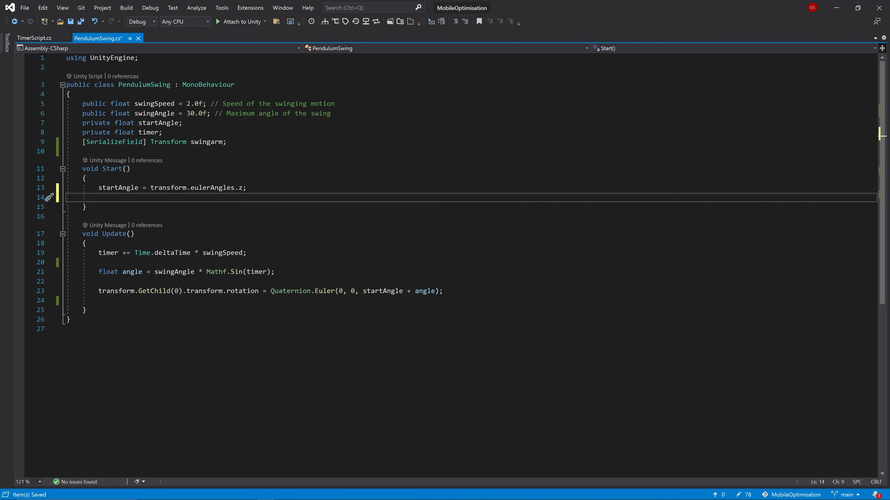
text(swingarm =)
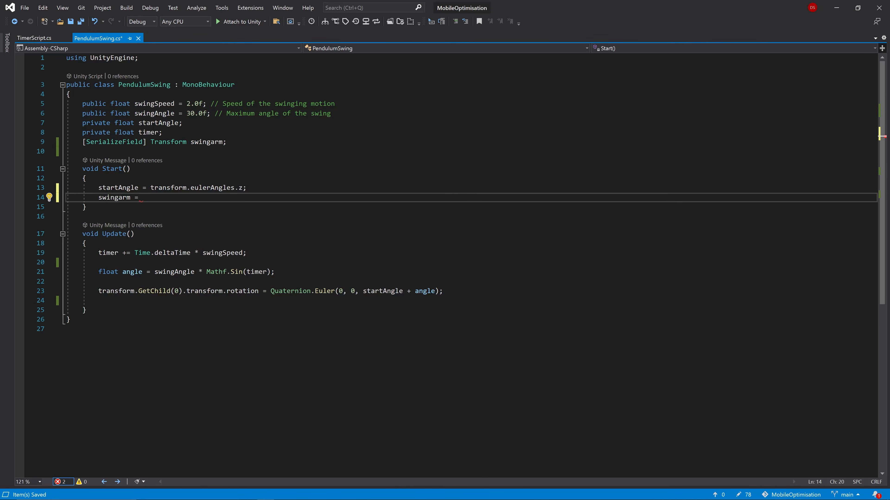
key(Tab)
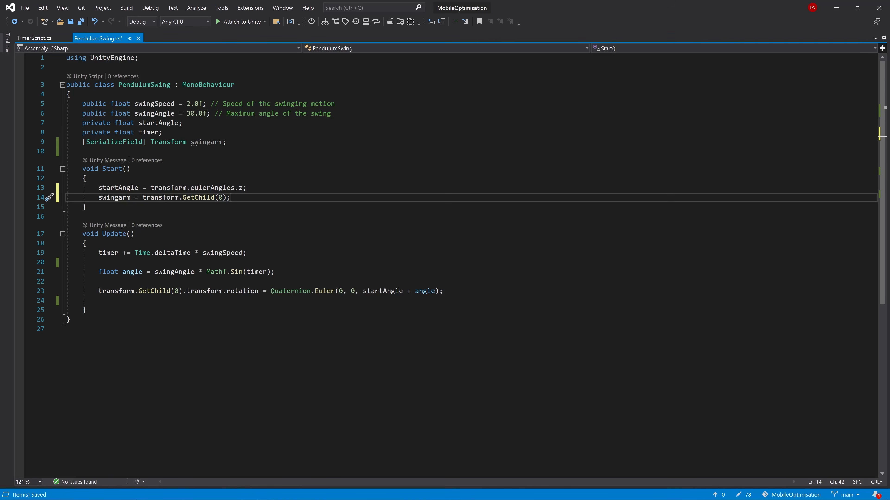
Replace transform.GetChild(0) with swingarm in the rotation line of Update and save the script.
click(98, 291)
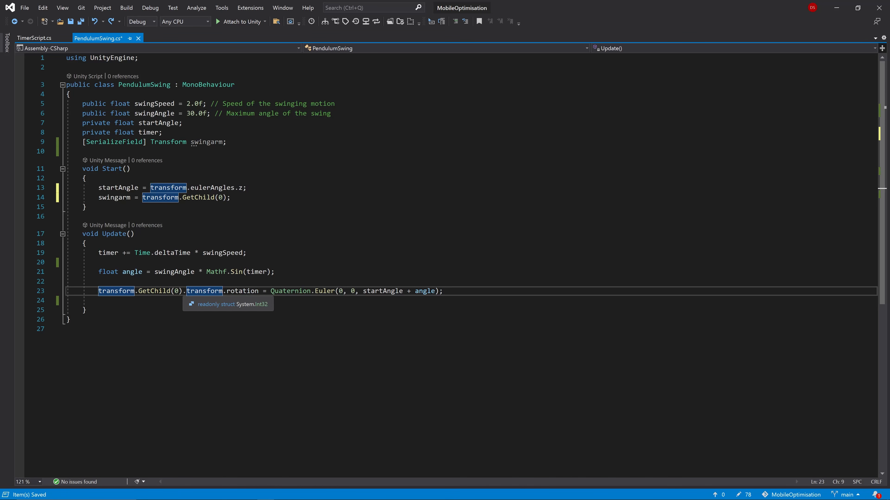
drag(182, 291, 98, 291)
key(BackSpace)
text(swing)
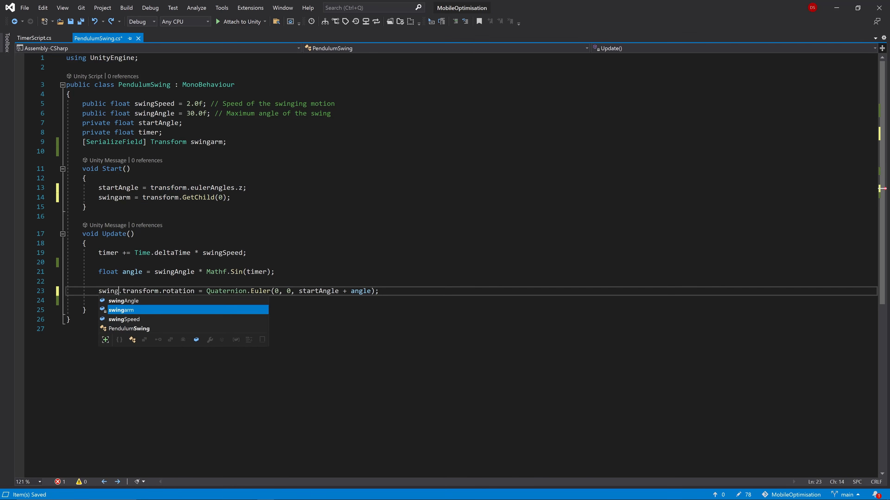
key(Tab)
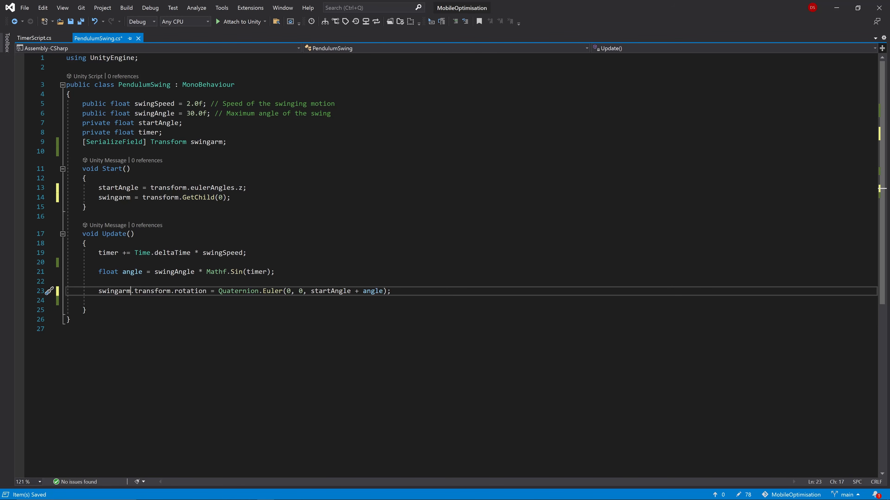
key(ctrl+s)
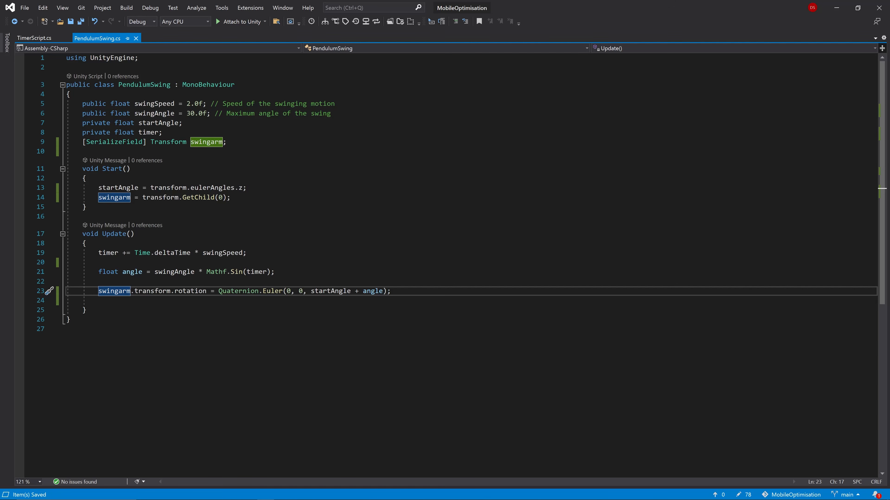
Examine the UpdateTimerDisplay call in Update of TimerScript.cs, and the GetComponent and Debug.Log lines inside the UpdateTimerDisplay method.
click(26, 38)
scroll(456, 267, up, 2)
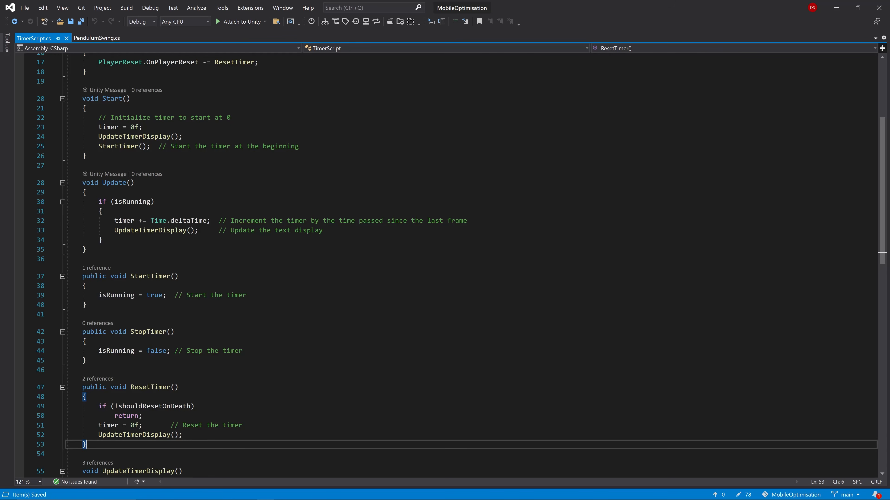
scroll(455, 266, up, 2)
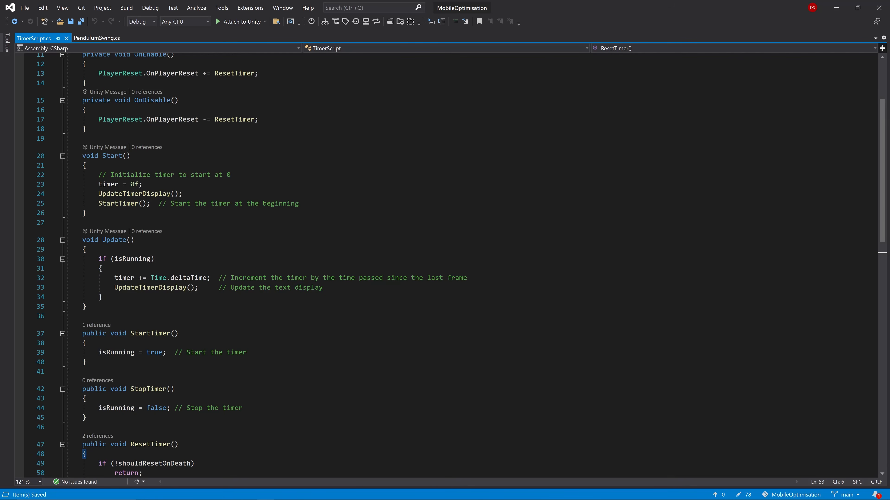
drag(114, 288, 195, 288)
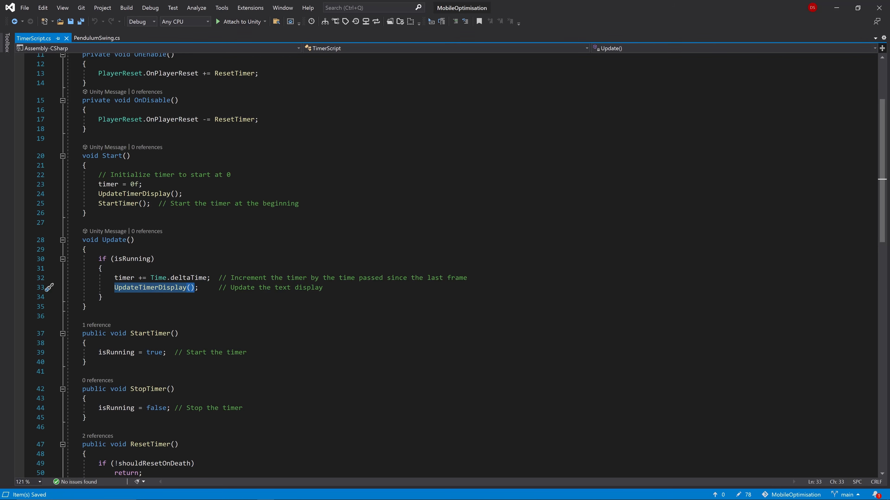
click(155, 288)
double_click(155, 288)
scroll(155, 288, down, 7)
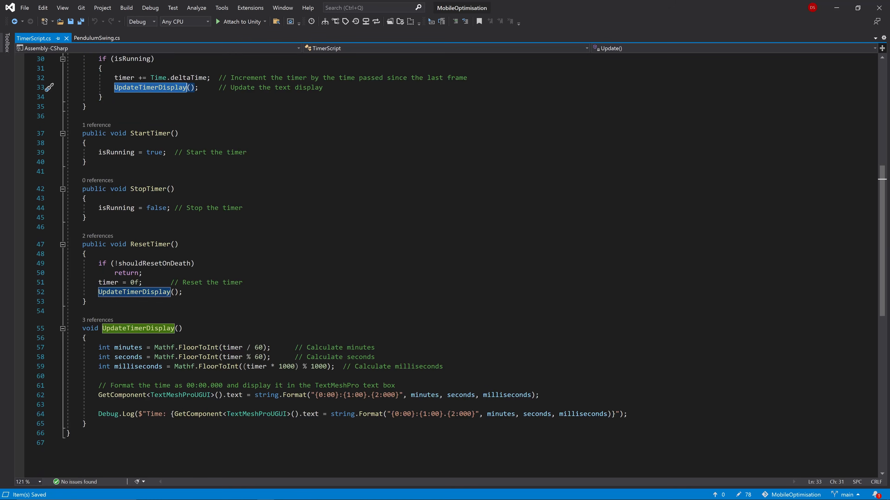
click(182, 329)
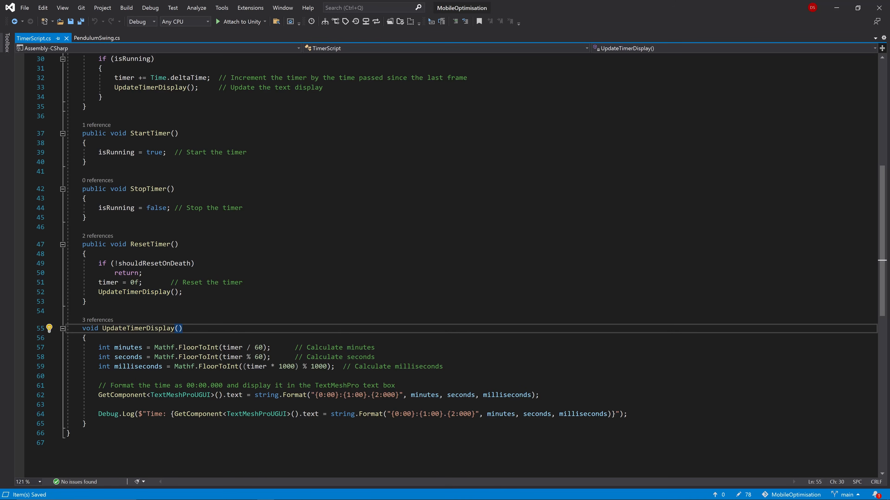
scroll(445, 263, down, 2)
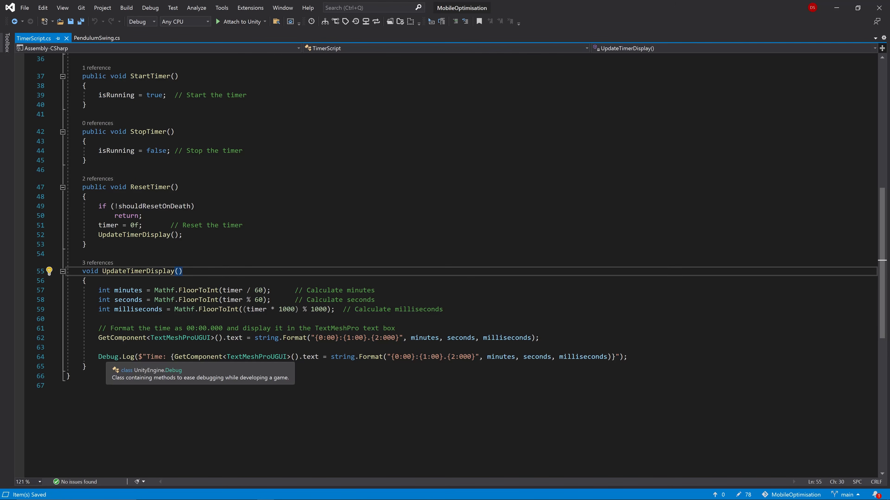
drag(99, 356, 629, 357)
click(247, 356)
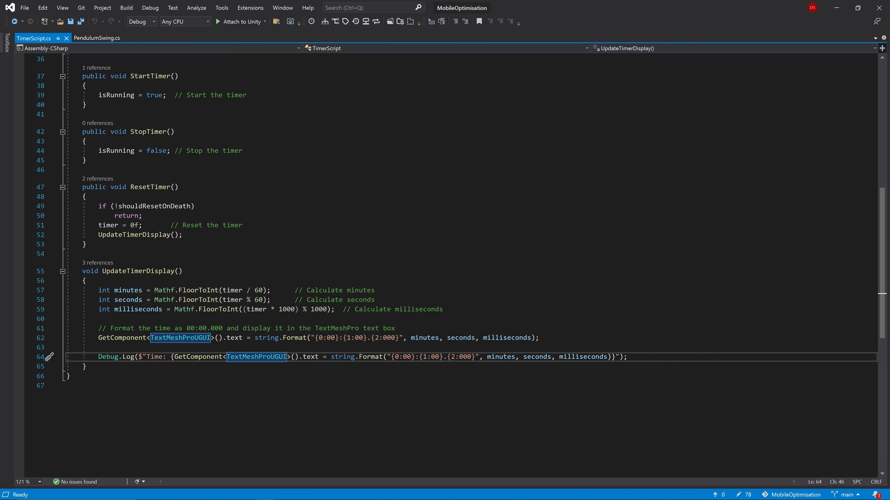
click(247, 338)
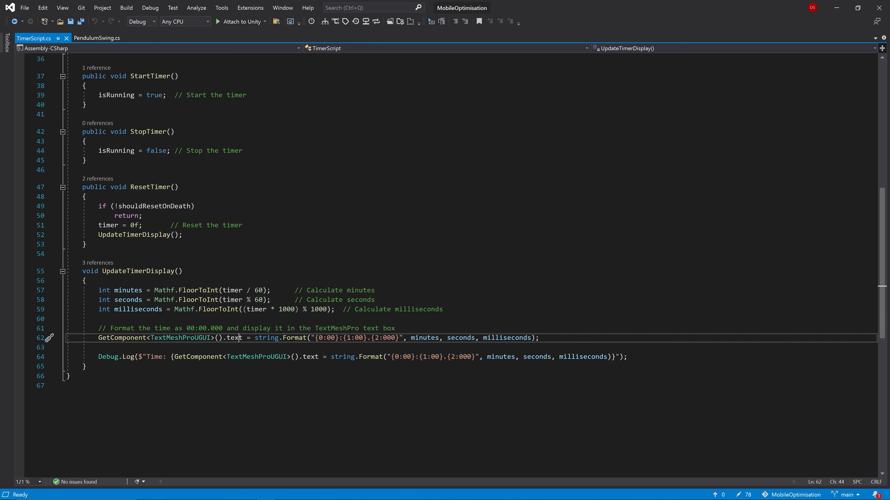
drag(240, 338, 227, 338)
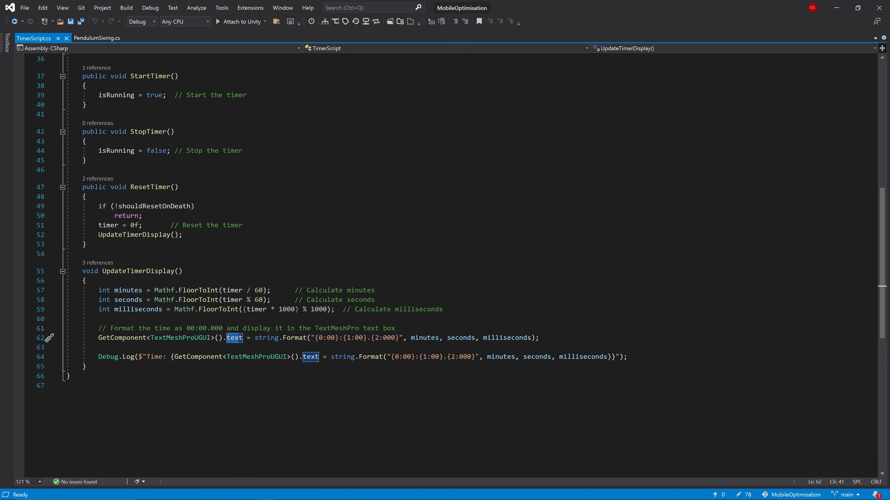
Delete the Debug.Log line that prints the formatted time in the UpdateTimerDisplay method.
double_click(105, 356)
drag(105, 356, 87, 367)
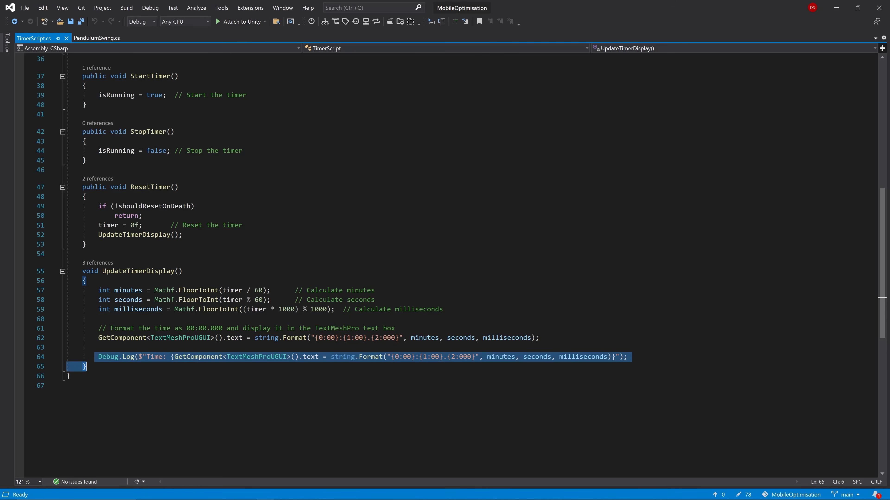
drag(631, 357, 83, 357)
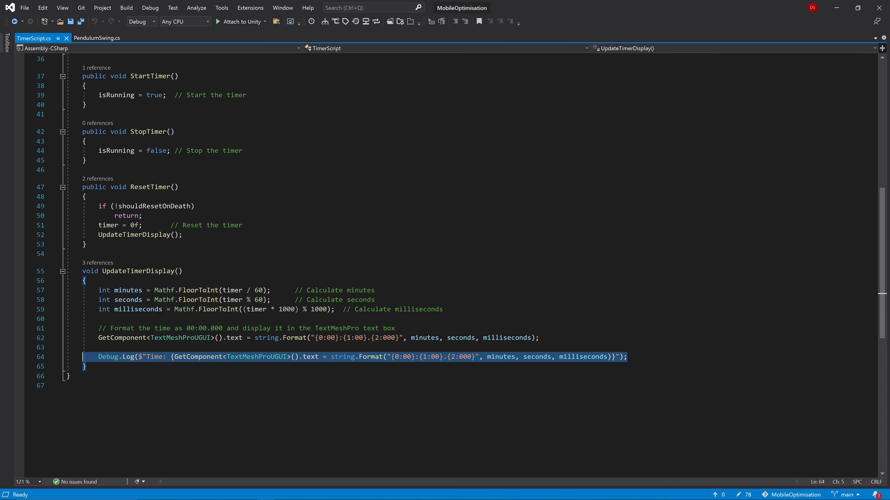
key(Delete)
Review the timerText declaration and add "timerText = GetComponent<TextMeshProUGUI>();" below the StartTimer() call in the Start method.
click(100, 337)
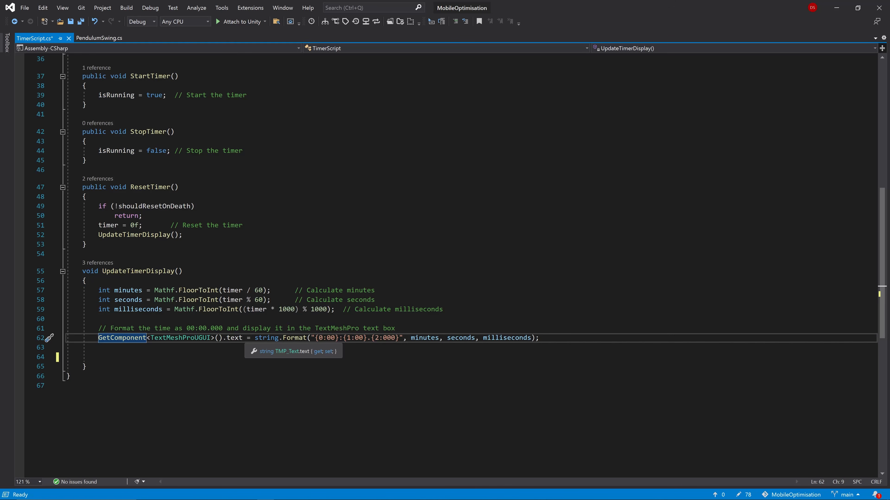
scroll(242, 339, up, 13)
drag(79, 113, 207, 113)
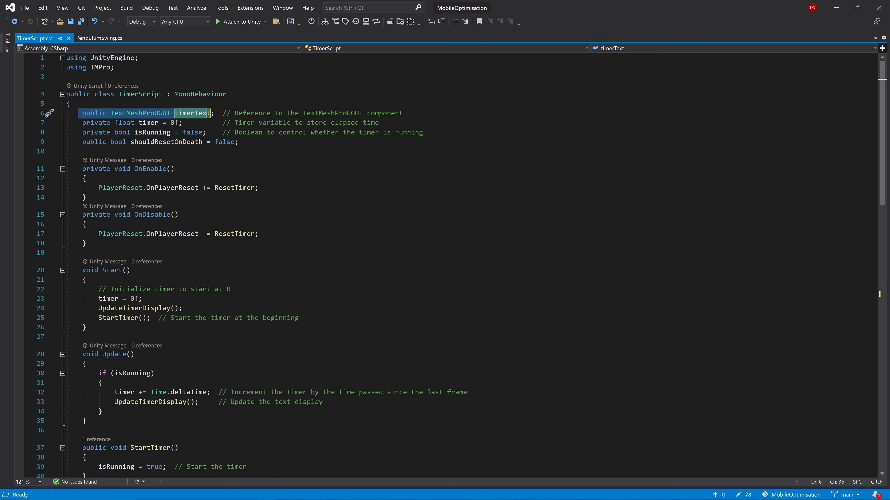
click(214, 113)
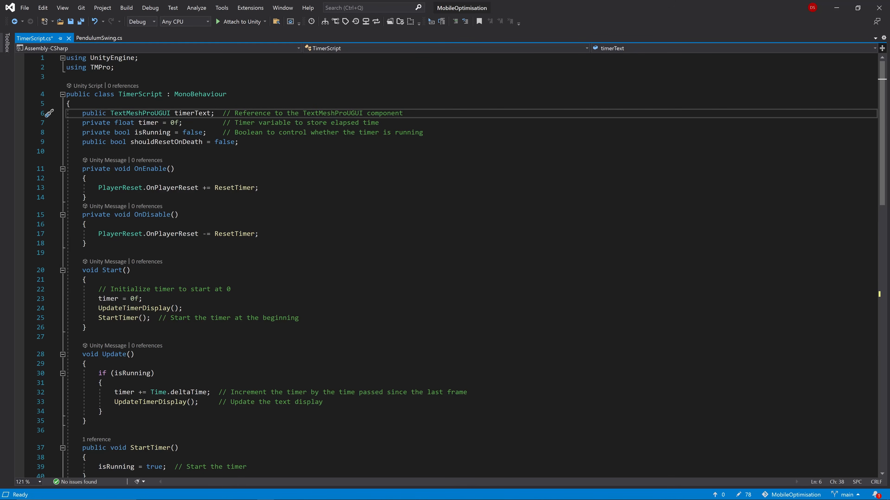
scroll(446, 266, down, 3)
scroll(446, 266, up, 3)
click(299, 318)
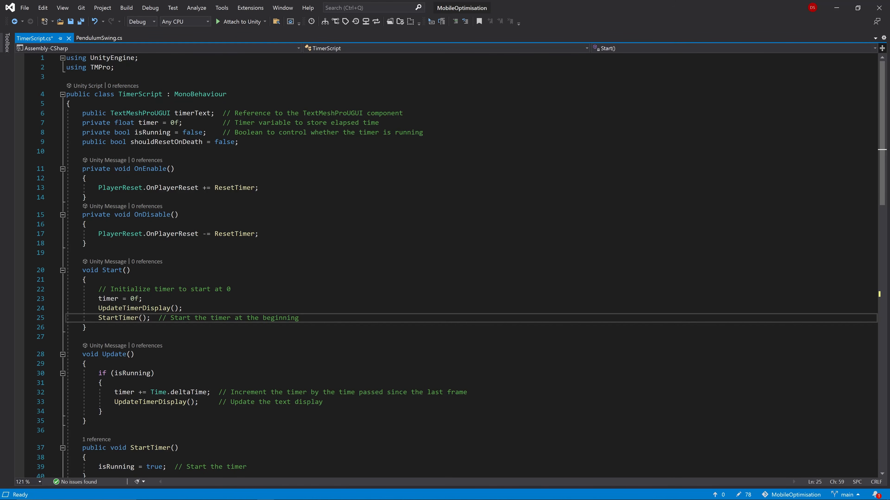
key(Return)
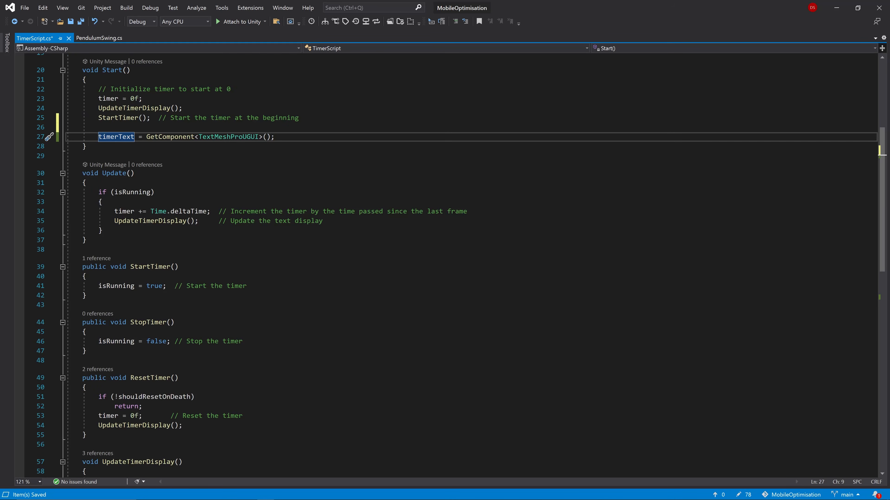
Replace GetComponent<TextMeshProUGUI>().text with timerText.text in the string.Format line of UpdateTimerDisplay.
scroll(446, 266, down, 5)
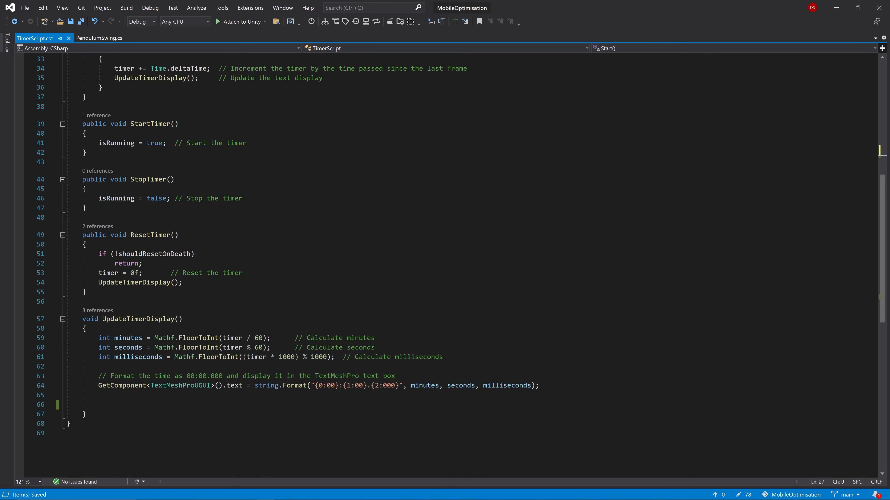
drag(242, 385, 99, 385)
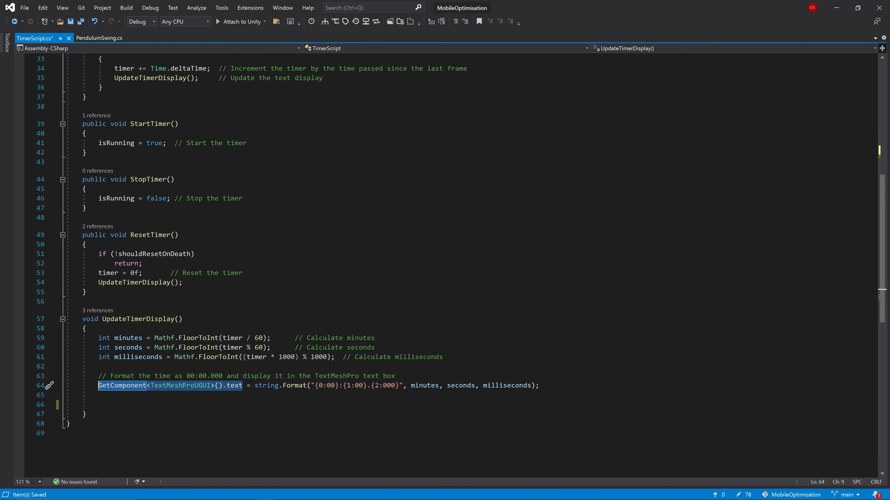
key(BackSpace)
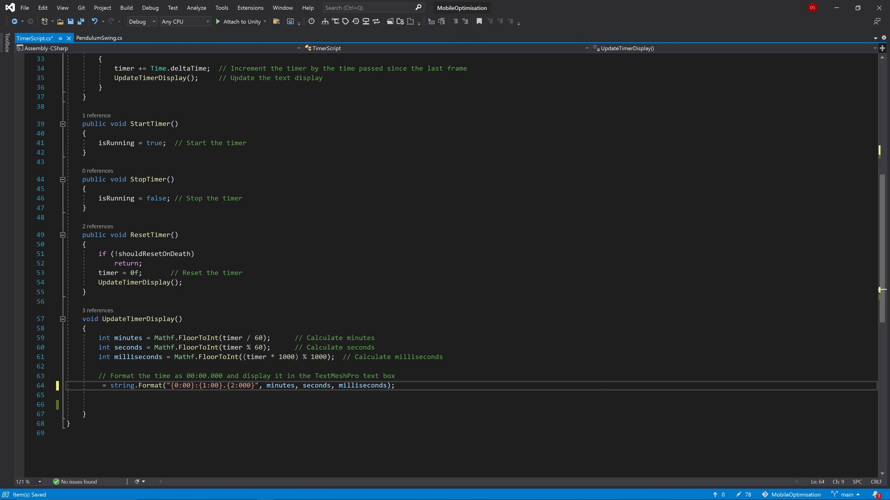
text(ti )
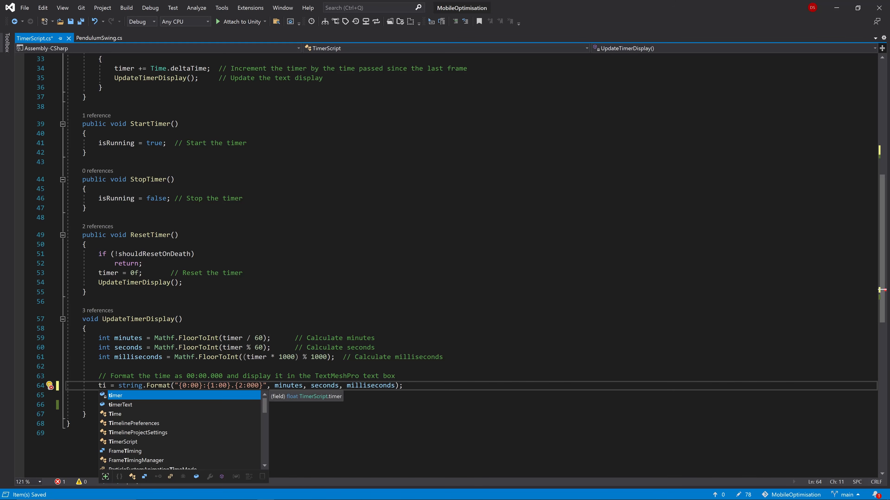
text(merText.text)
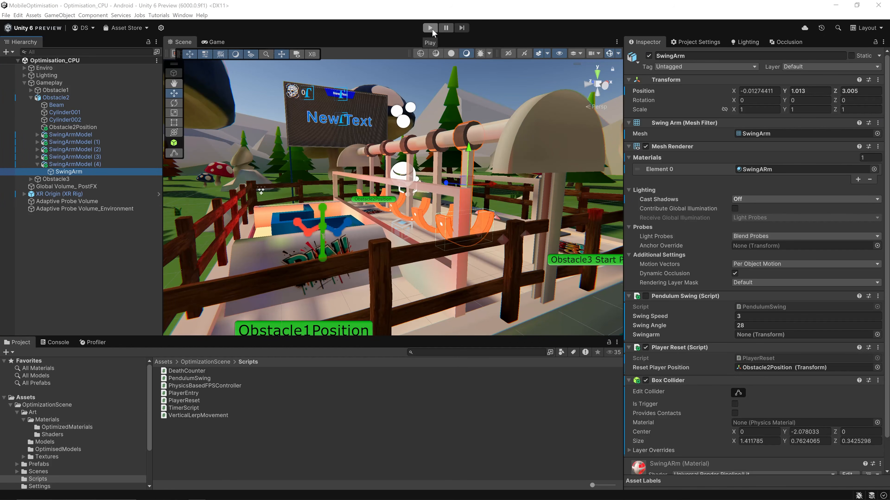
Switch to Unity, run the Optimisation_CPU scene and inspect the TimerScript.Update() entry in the Profiler hierarchy.
click(430, 27)
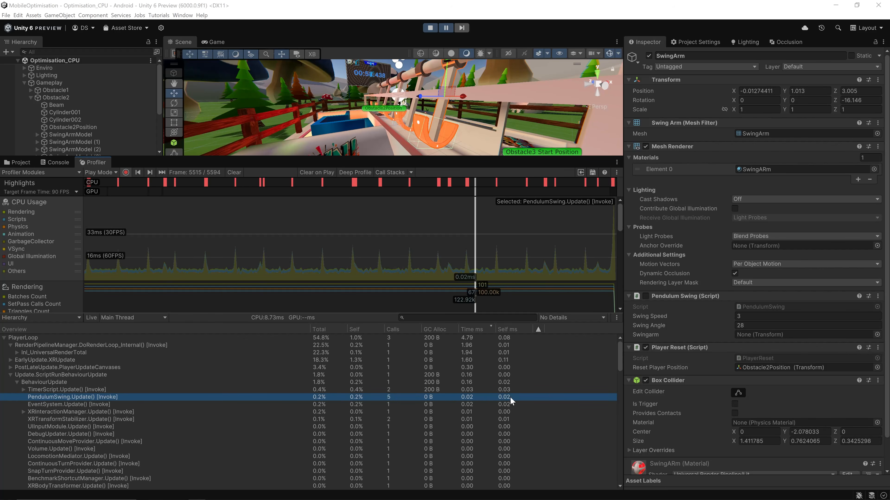
click(85, 390)
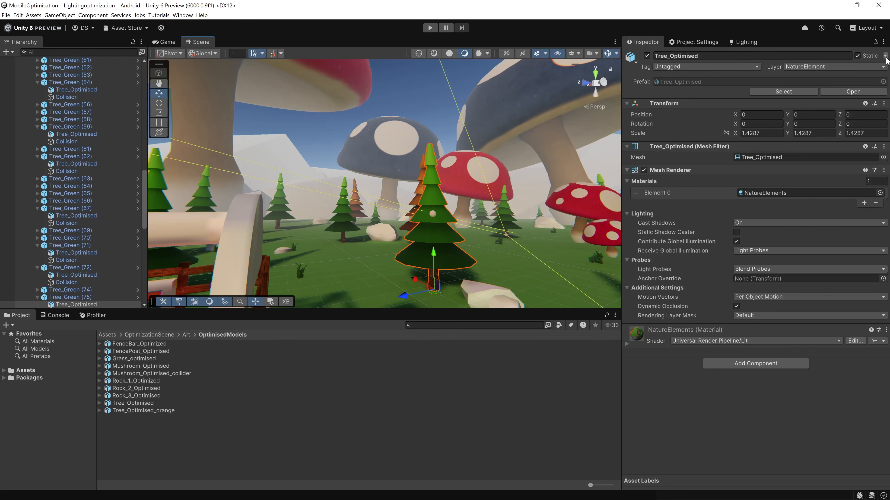
Review Tree_Optimised's static flags, bake the scene's occlusion culling data and preview the culling by moving the XR Origin (XR Rig).
click(885, 57)
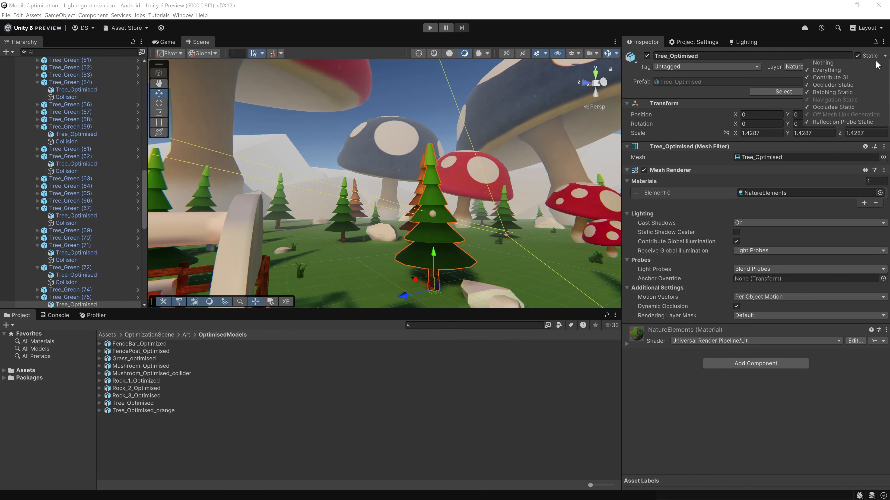
click(837, 85)
click(182, 15)
mouse_move(217, 100)
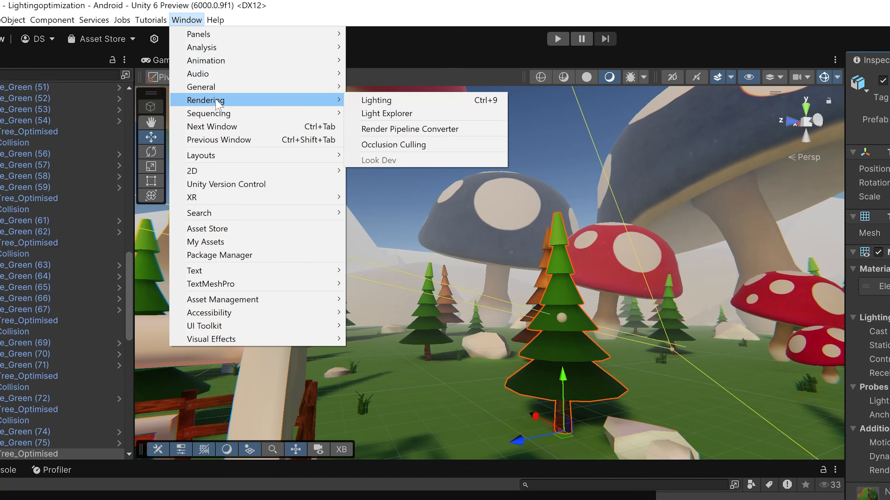
click(405, 146)
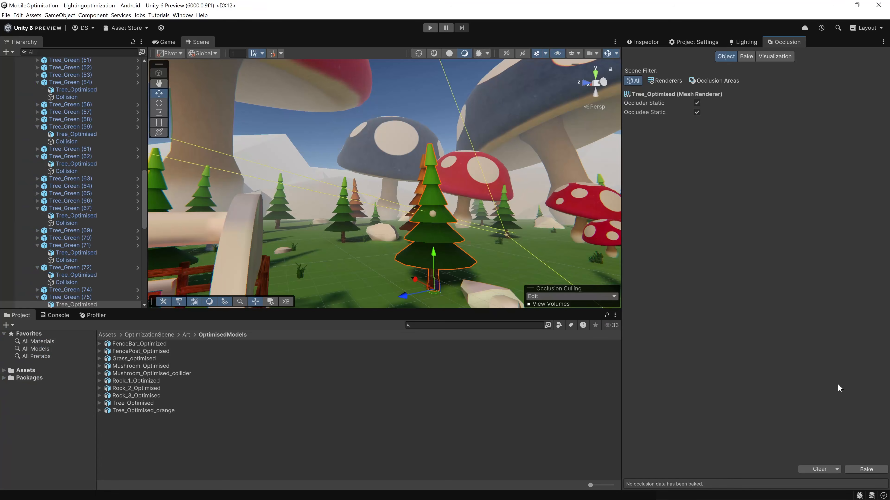
click(865, 470)
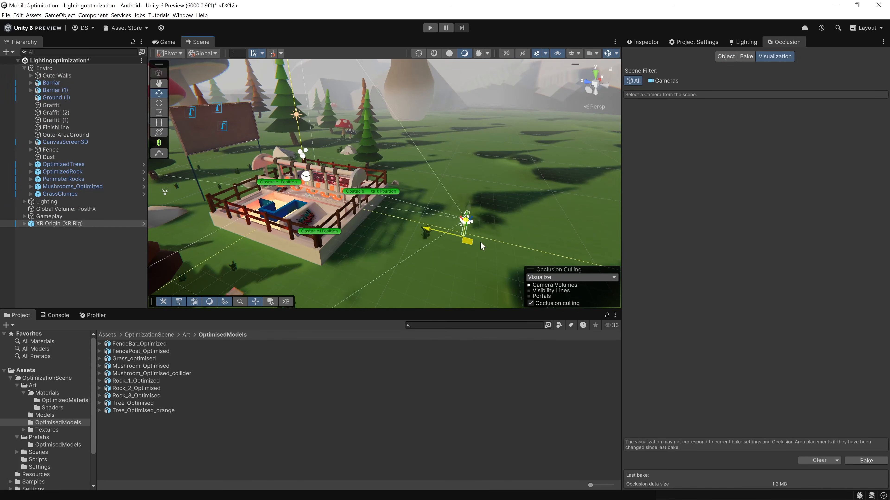
drag(480, 242, 430, 186)
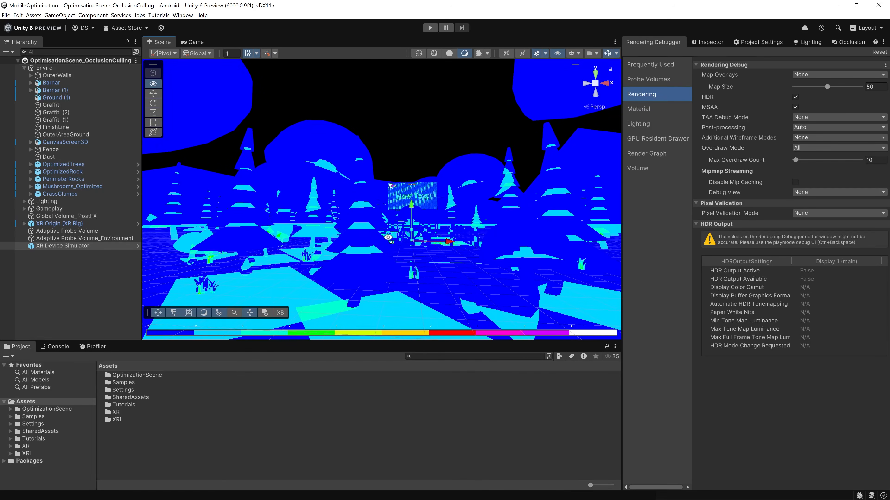
Examine the scene's overdraw view and compare the Main Camera rendering cost across Profiler frames without and with baked occlusion data.
right_drag(403, 259, 399, 233)
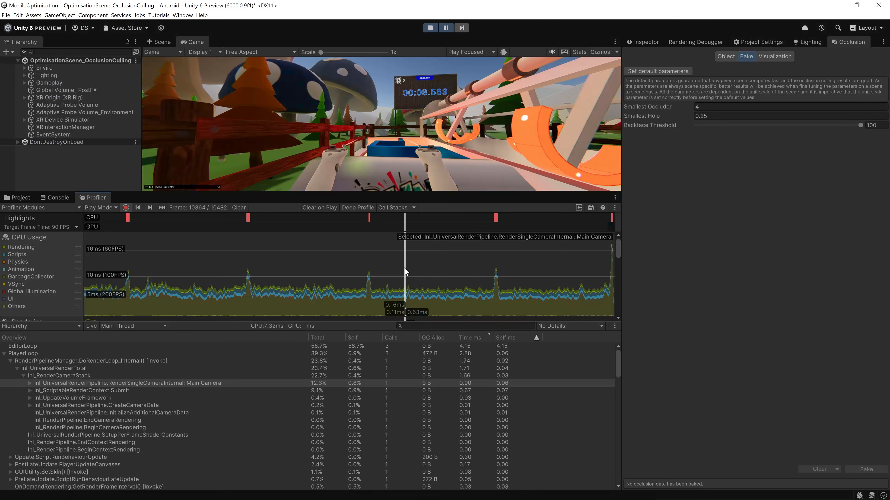
drag(405, 270, 458, 271)
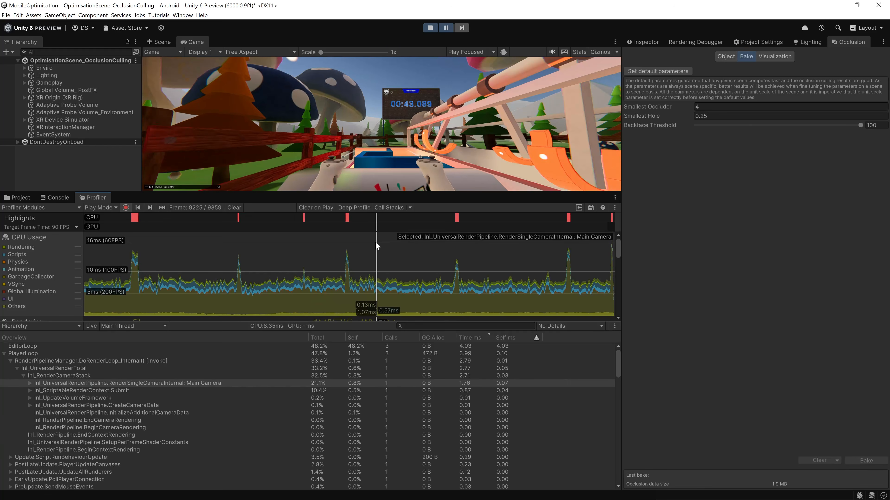
drag(375, 242, 396, 244)
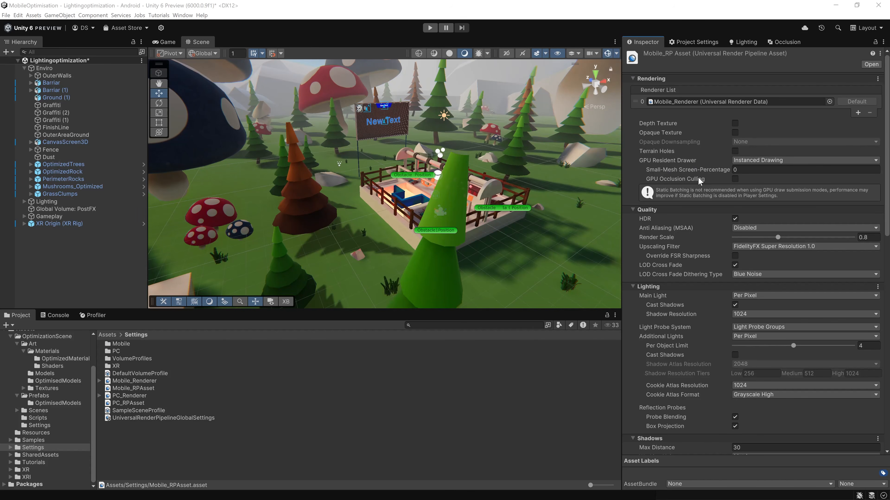
Enable GPU Occlusion Culling in the Mobile_RPAsset rendering settings.
click(735, 179)
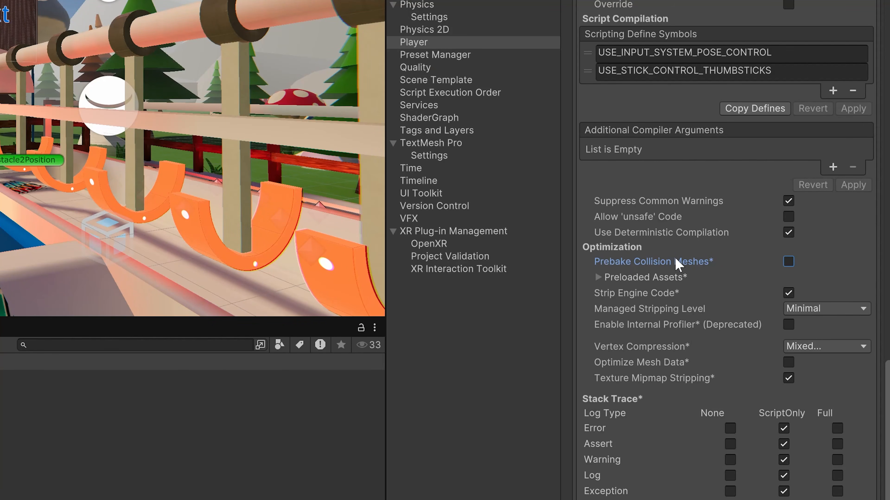
Enable Prebake Collision Meshes under Optimization in the Player settings.
click(789, 262)
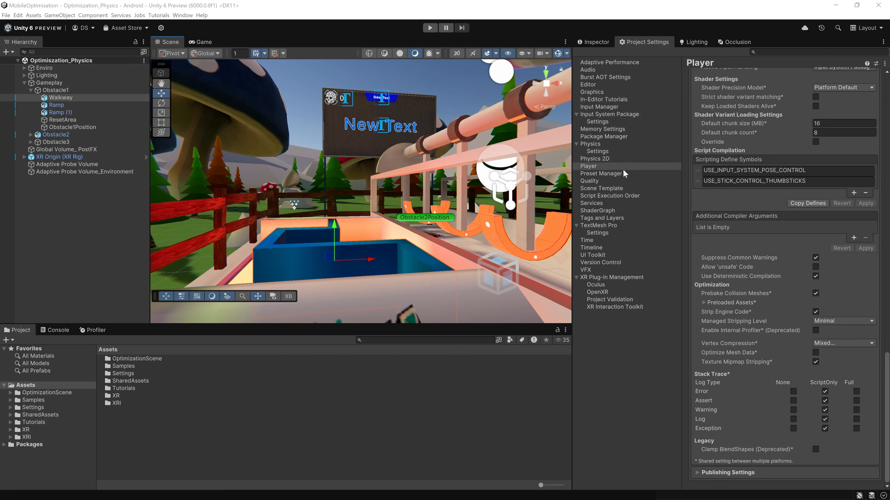
Open the Settings page under Physics in the Project Settings.
click(601, 146)
click(598, 151)
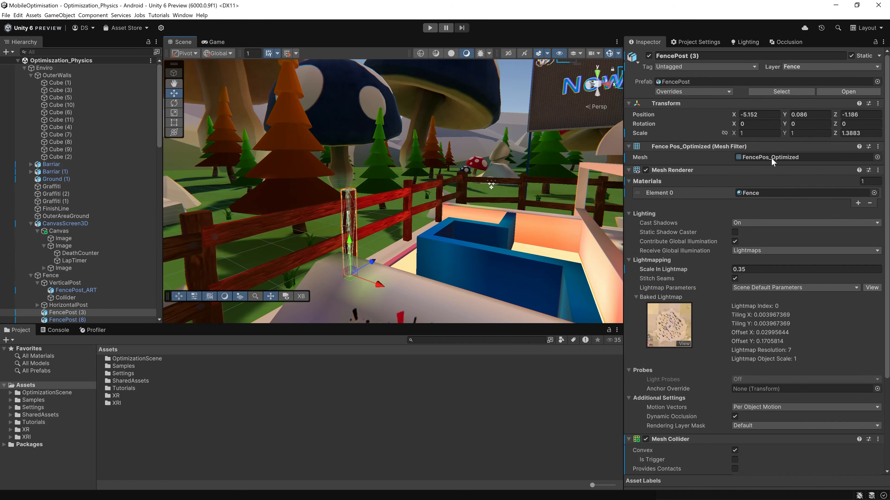
Review the Mesh Collider component of FencePost (3), including its Convex option and collision mesh.
scroll(686, 432, down, 3)
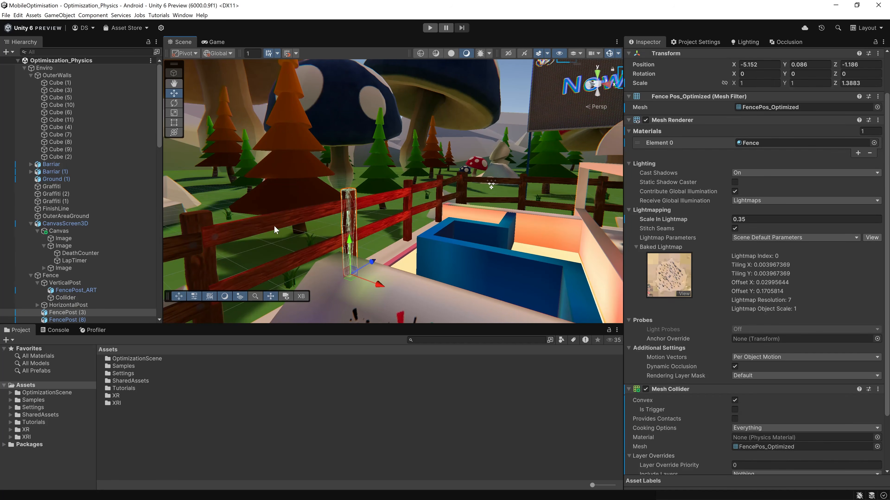
Examine the VerticalPost fence object and its FencePost_ART mesh and Collider children, including the Box Collider's fit around the post.
scroll(391, 228, up, 2)
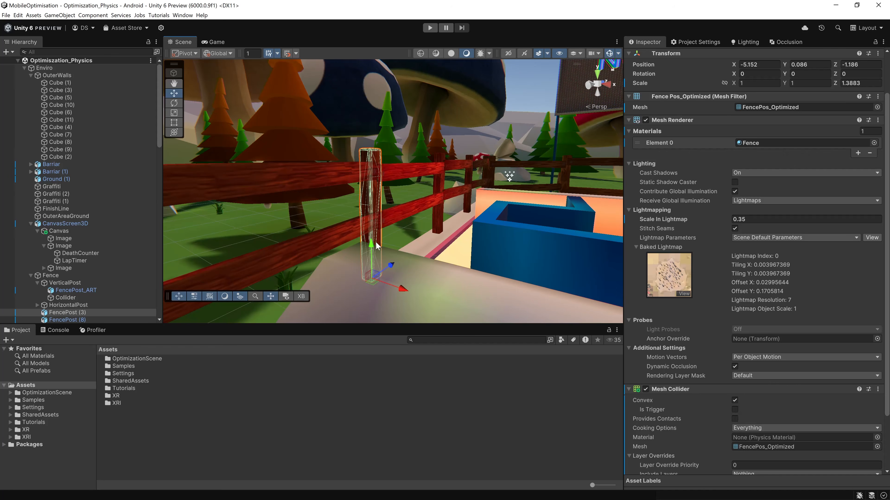
right_drag(428, 189, 407, 196)
key(s)
click(216, 214)
key(f)
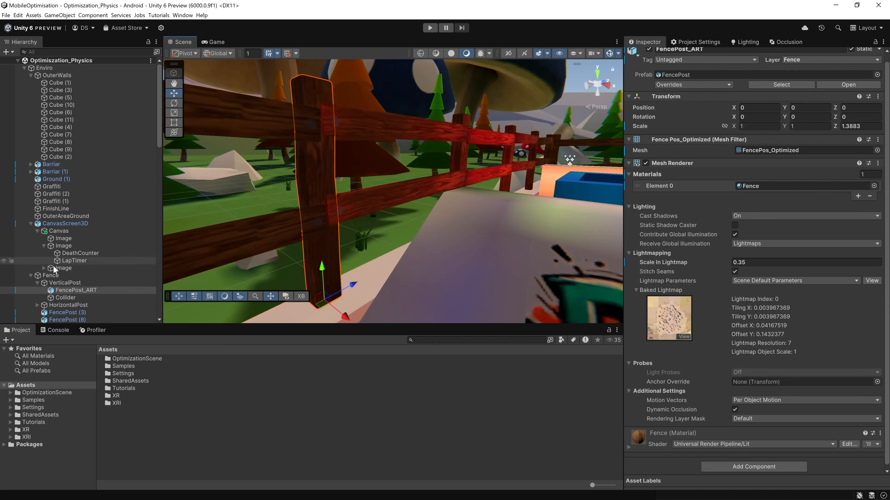
click(65, 283)
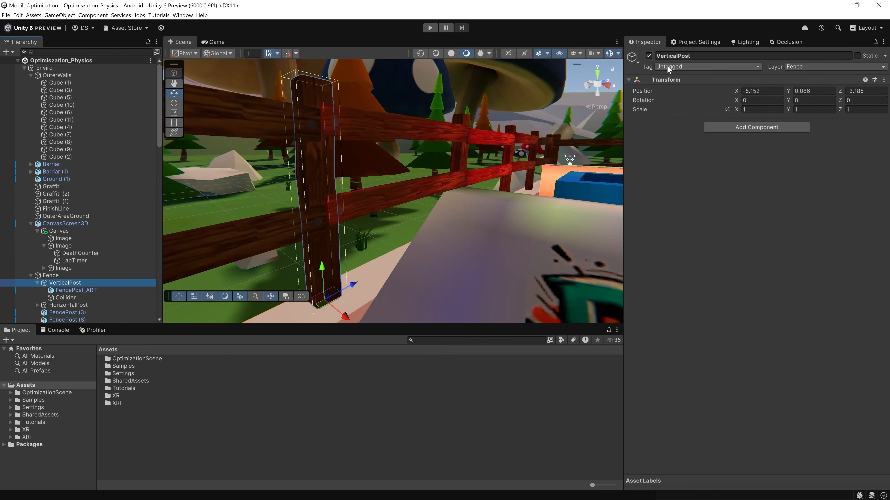
right_drag(187, 253, 187, 260)
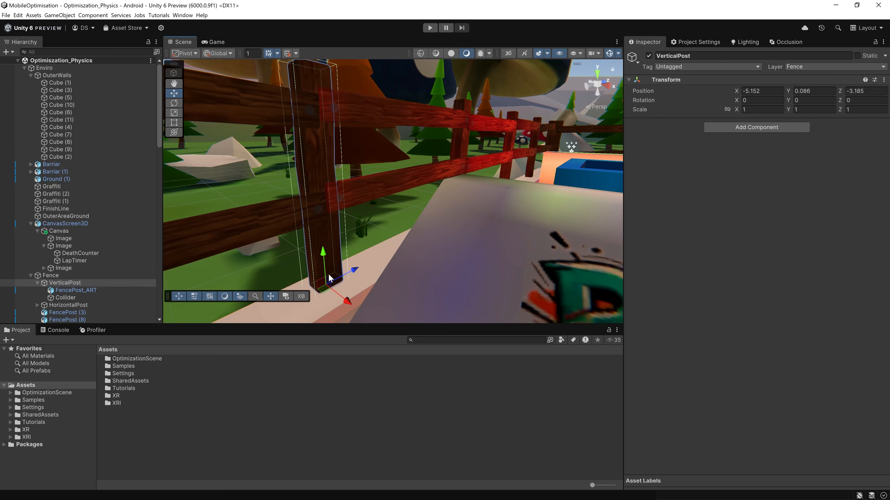
click(96, 290)
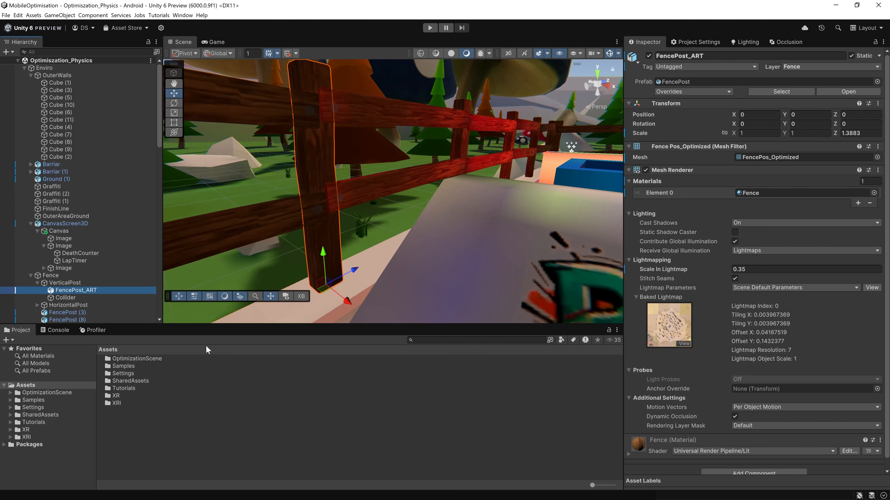
click(87, 298)
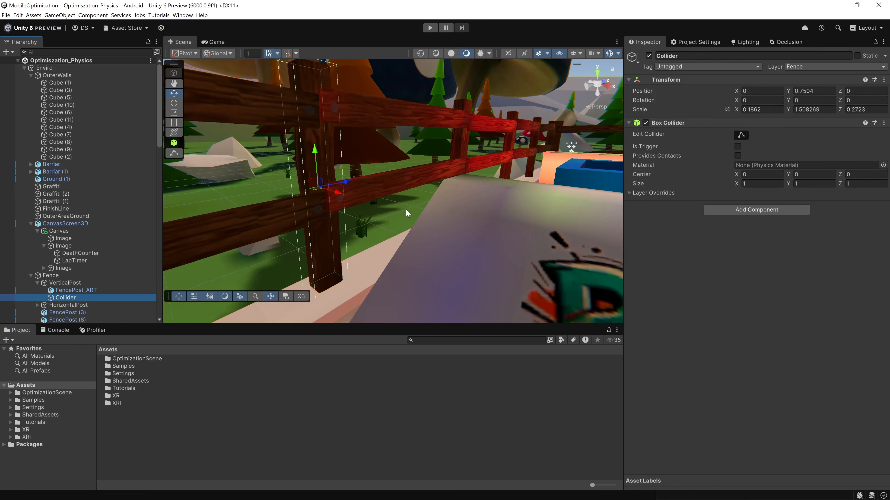
middle_drag(407, 213, 441, 228)
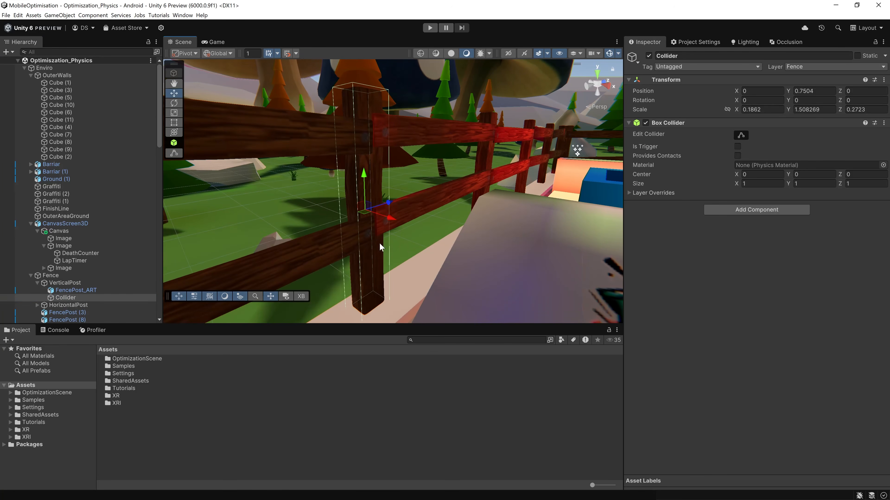
Compare the components on FencePost_ART with those on the separate Collider child and the VerticalPost parent.
click(349, 228)
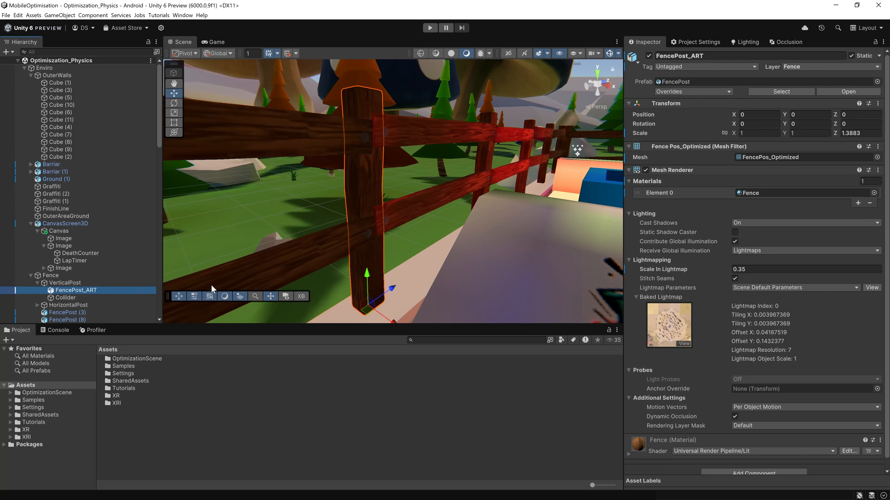
click(95, 298)
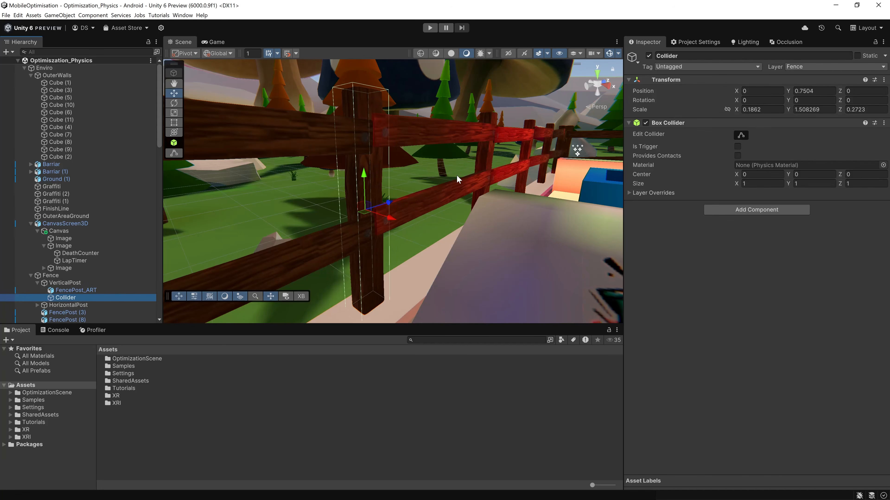
click(85, 283)
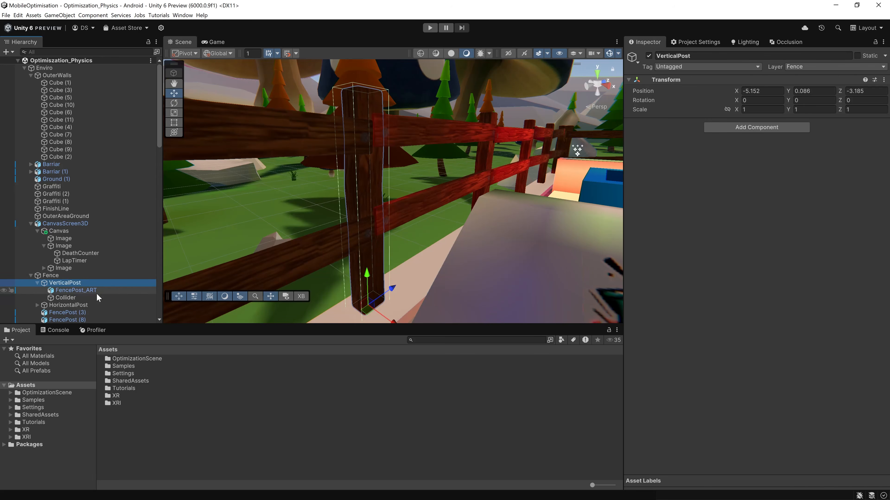
click(68, 290)
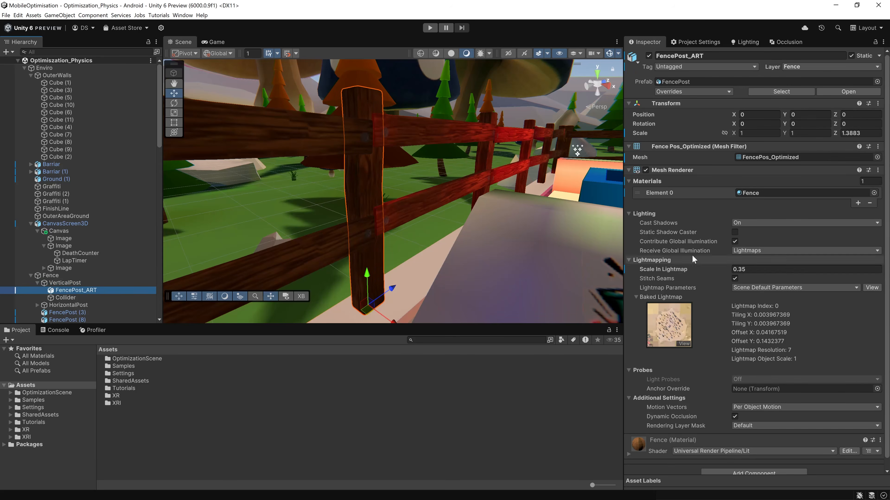
Save VerticalPost as a prefab in the OptimizationScene Prefabs folder and frame its scene instance.
double_click(126, 283)
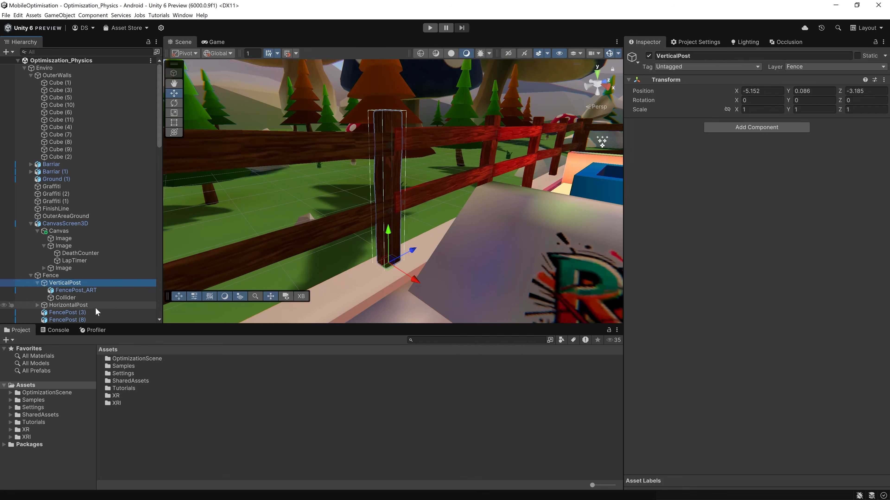
drag(82, 282, 38, 408)
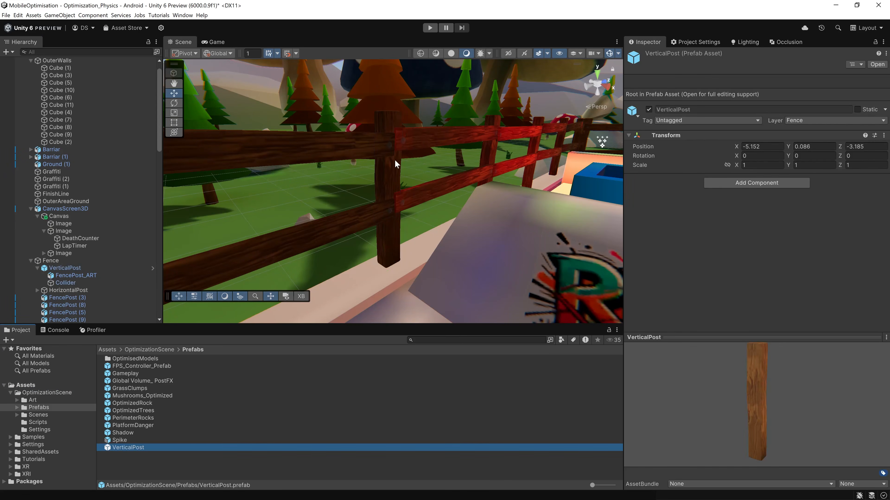
click(66, 269)
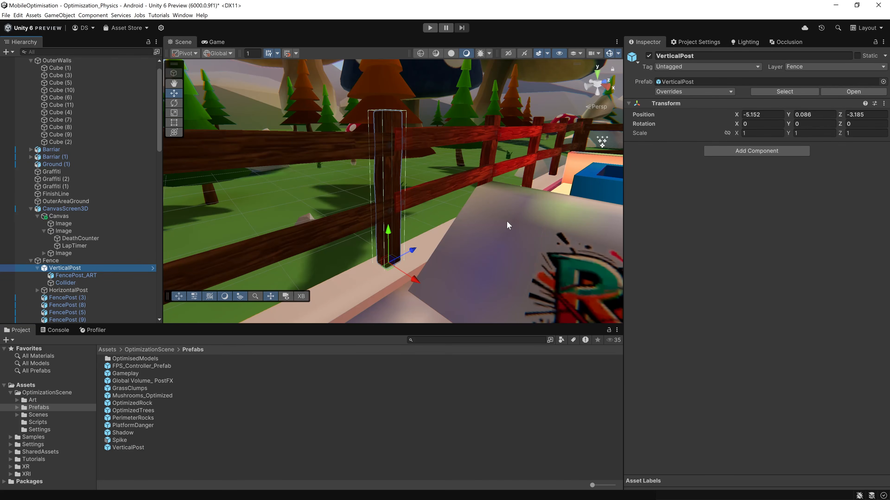
key(f)
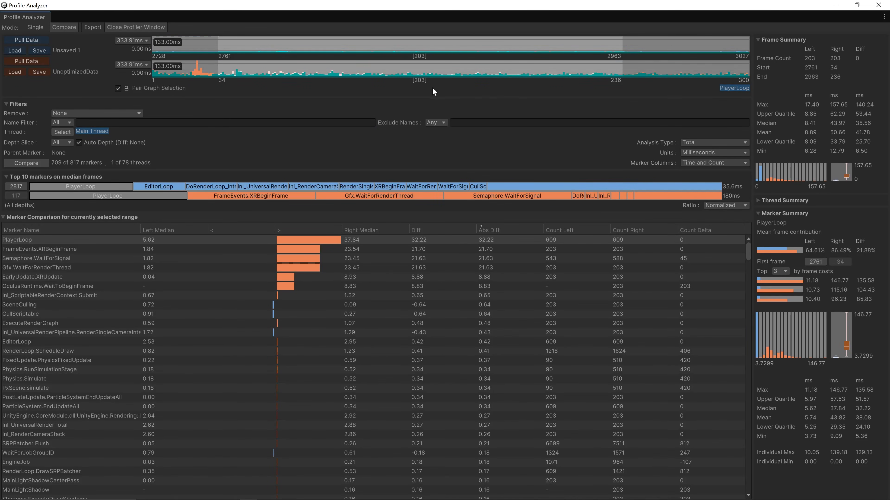
Compare the frame summary histograms of the new capture and UnoptimizedData in the Profile Analyzer.
mouse_move(810, 135)
mouse_move(843, 137)
mouse_move(780, 136)
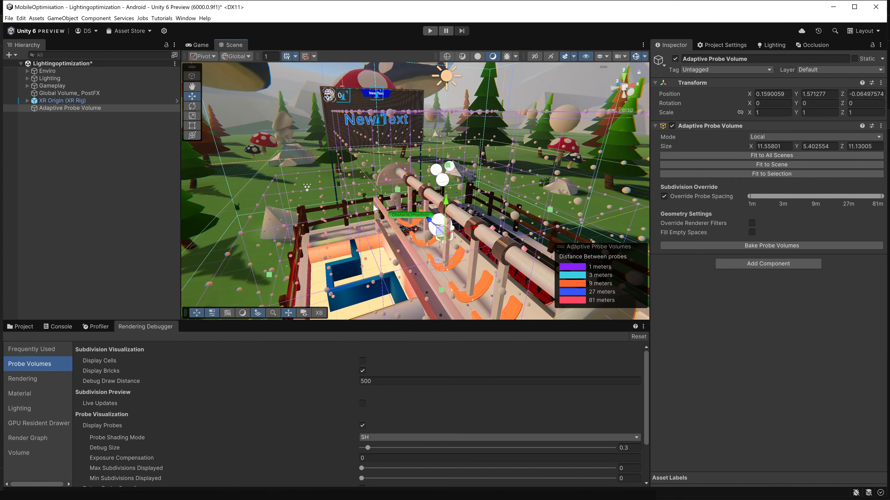
right_drag(433, 144, 450, 212)
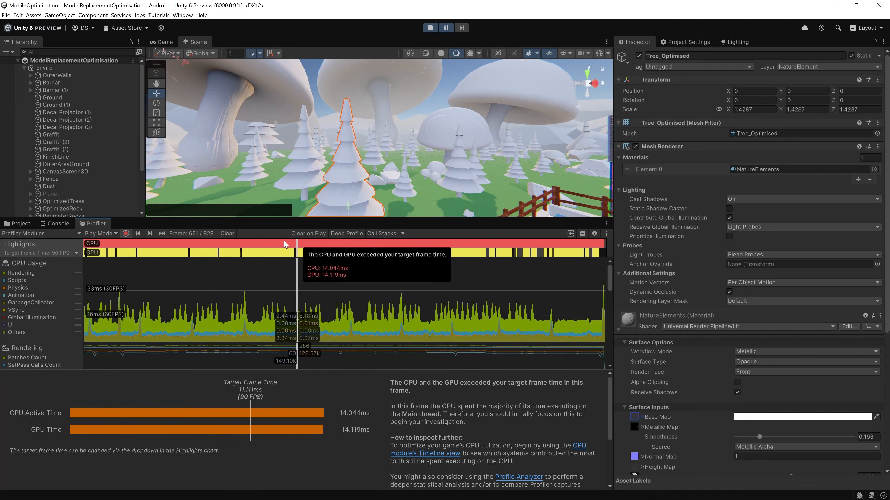
mouse_move(285, 244)
mouse_down()
mouse_move(176, 244)
mouse_move(279, 244)
mouse_up()
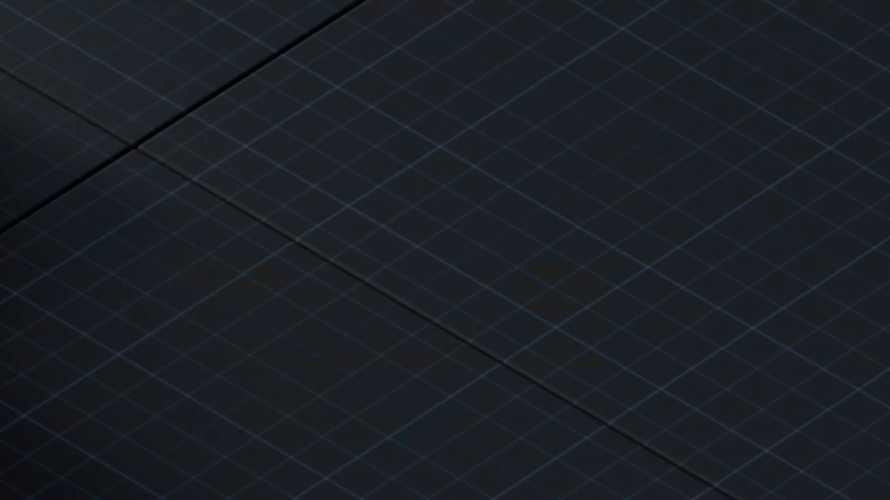